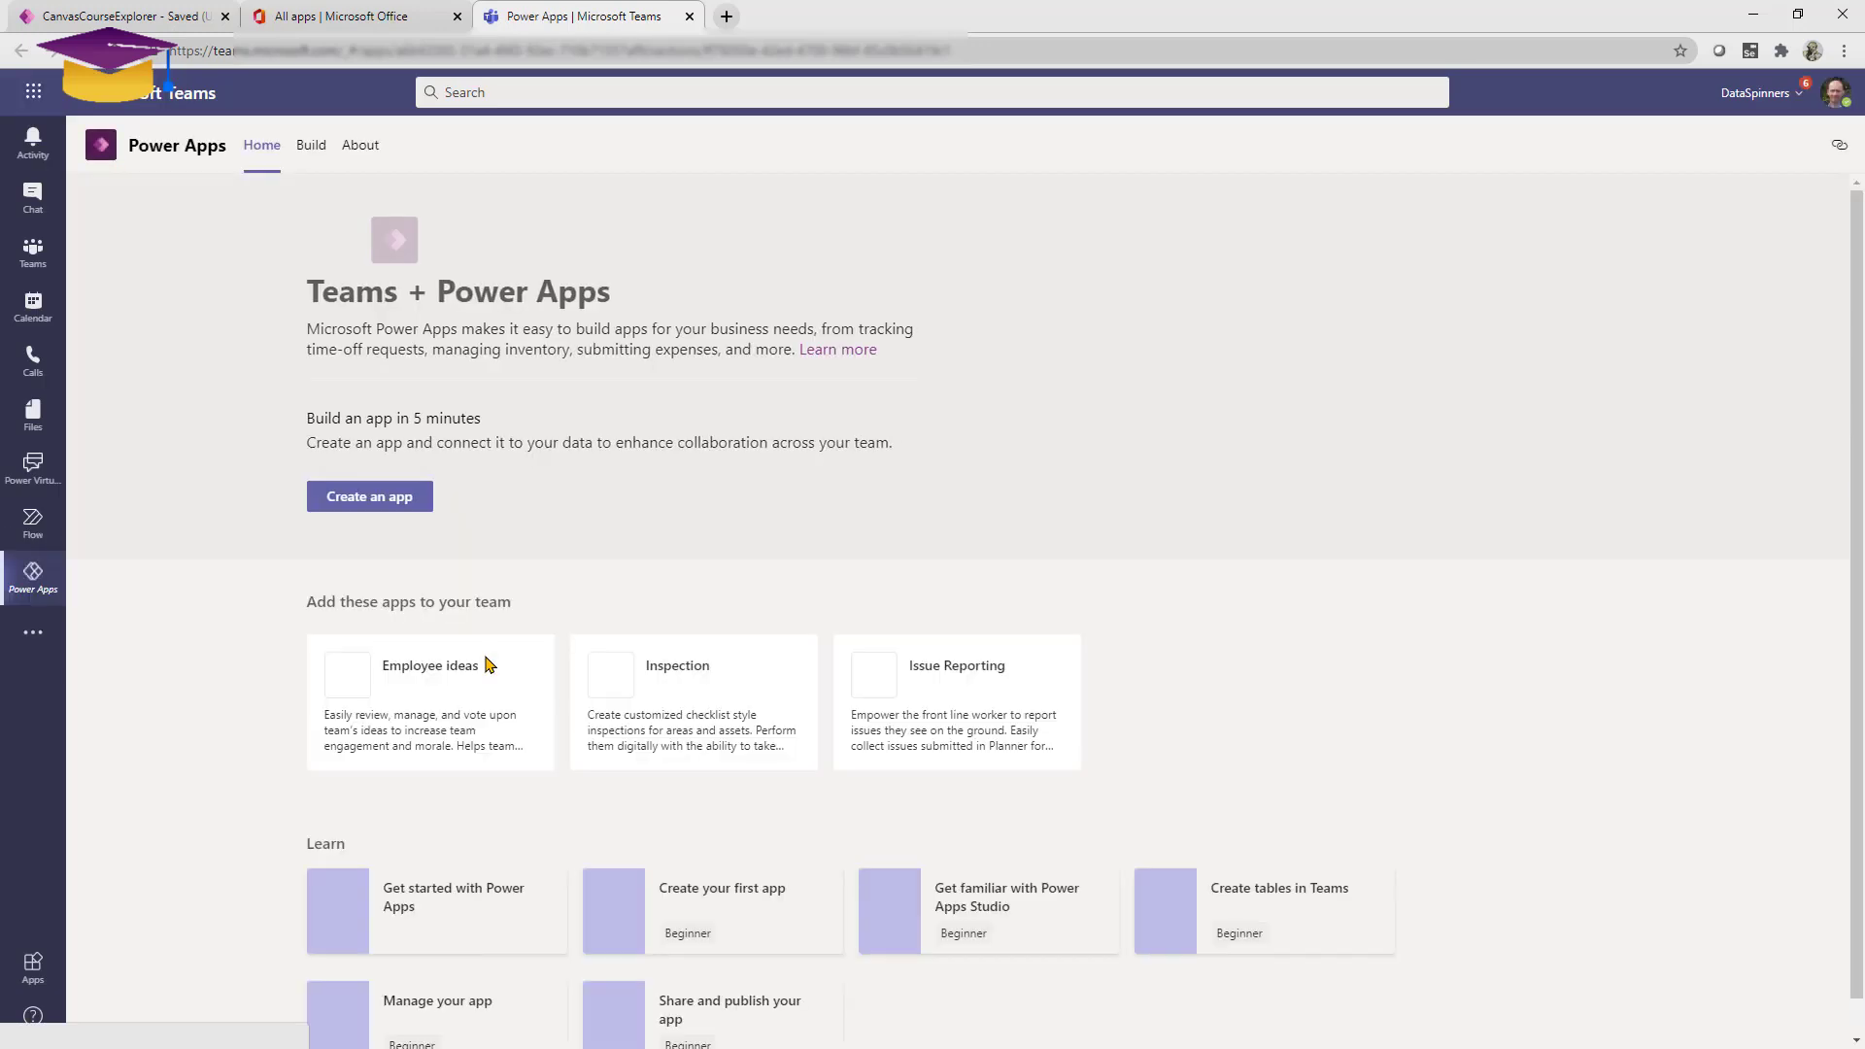
Uninstall Power Apps from Teams using its rail icon's menu.
{"action": "right_click", "coordinate": [35, 586]}
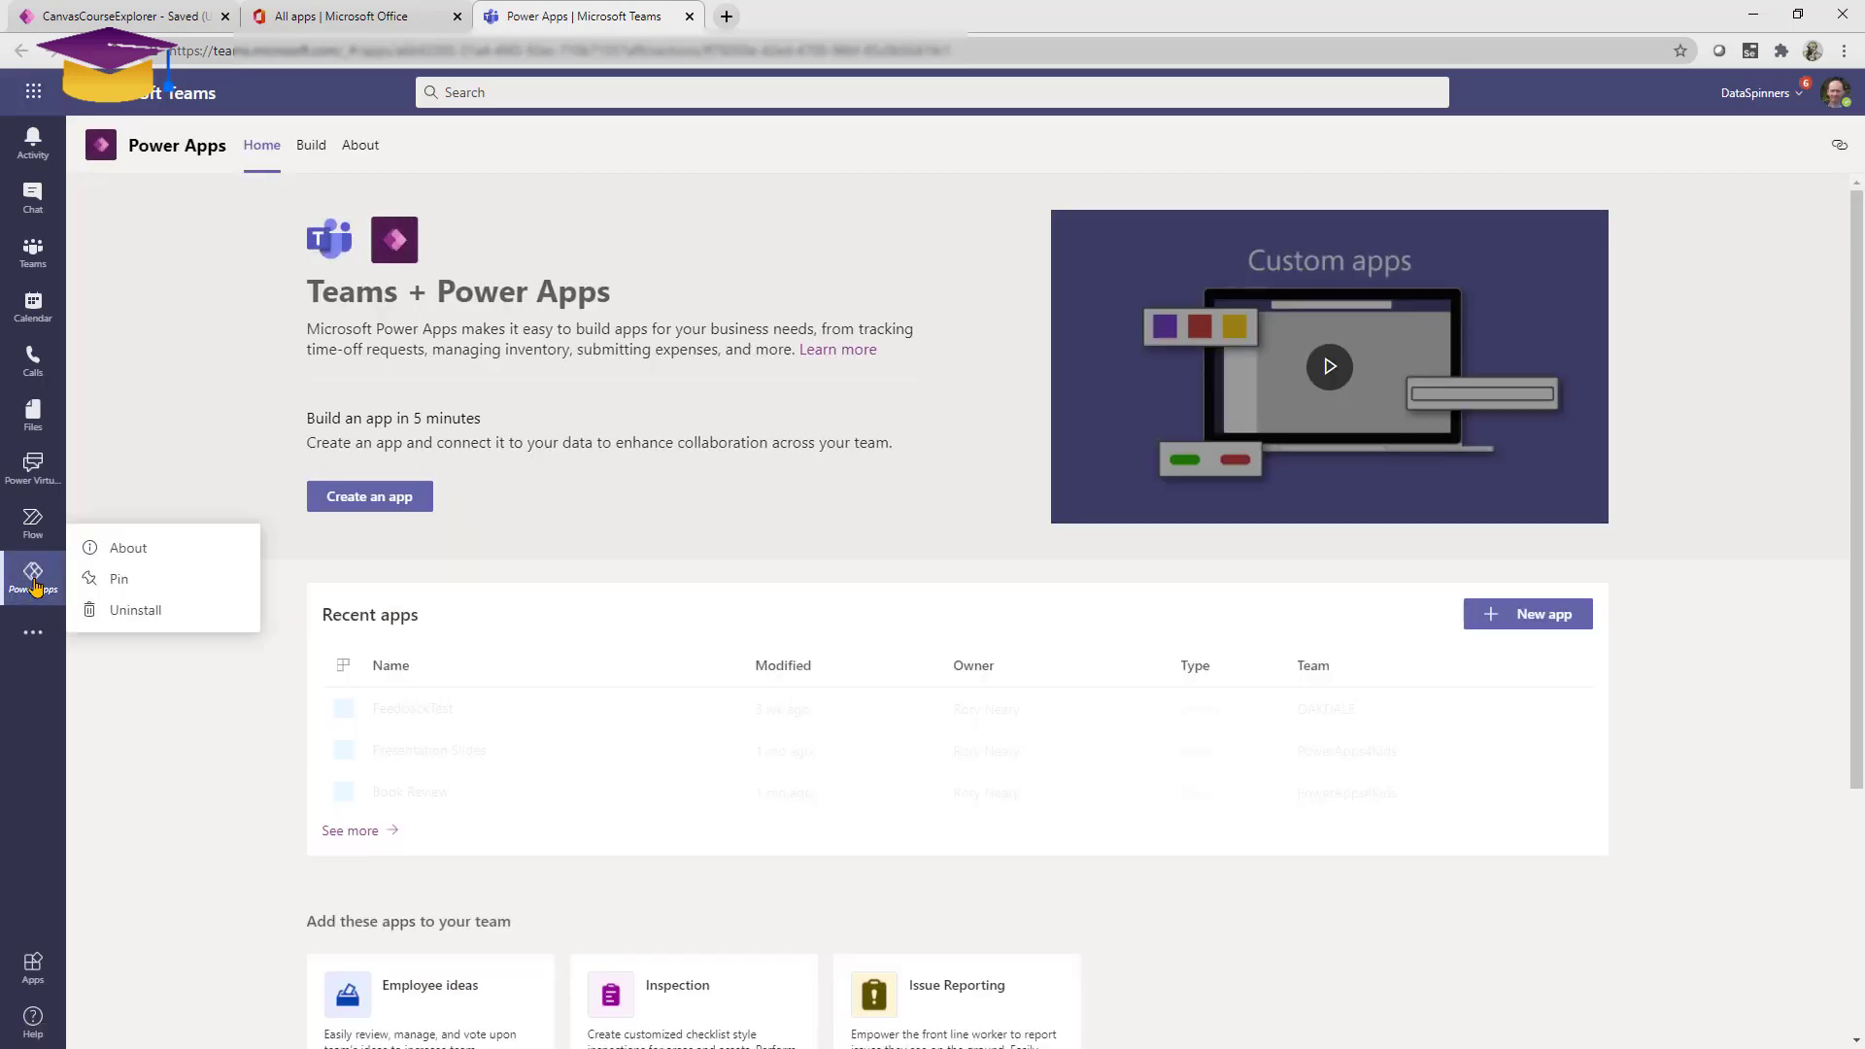
{"action": "left_click", "coordinate": [127, 613]}
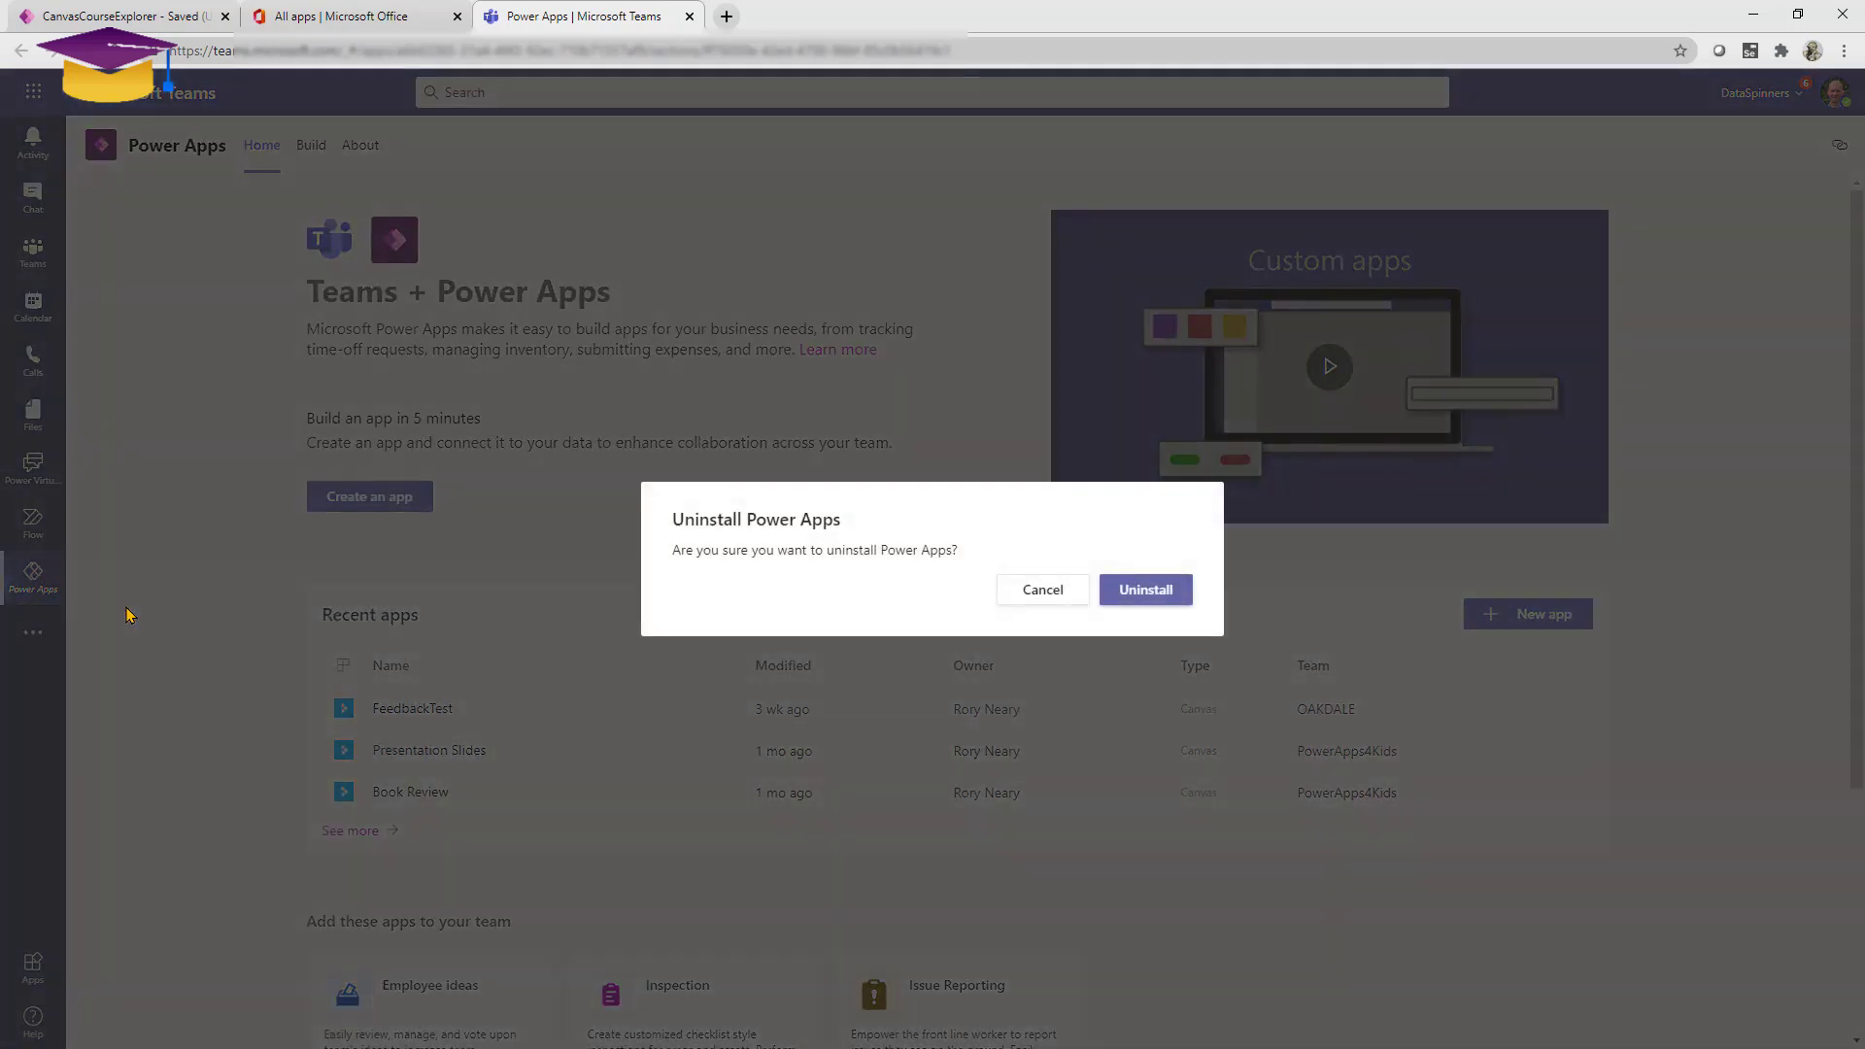
{"action": "left_click", "coordinate": [1145, 590]}
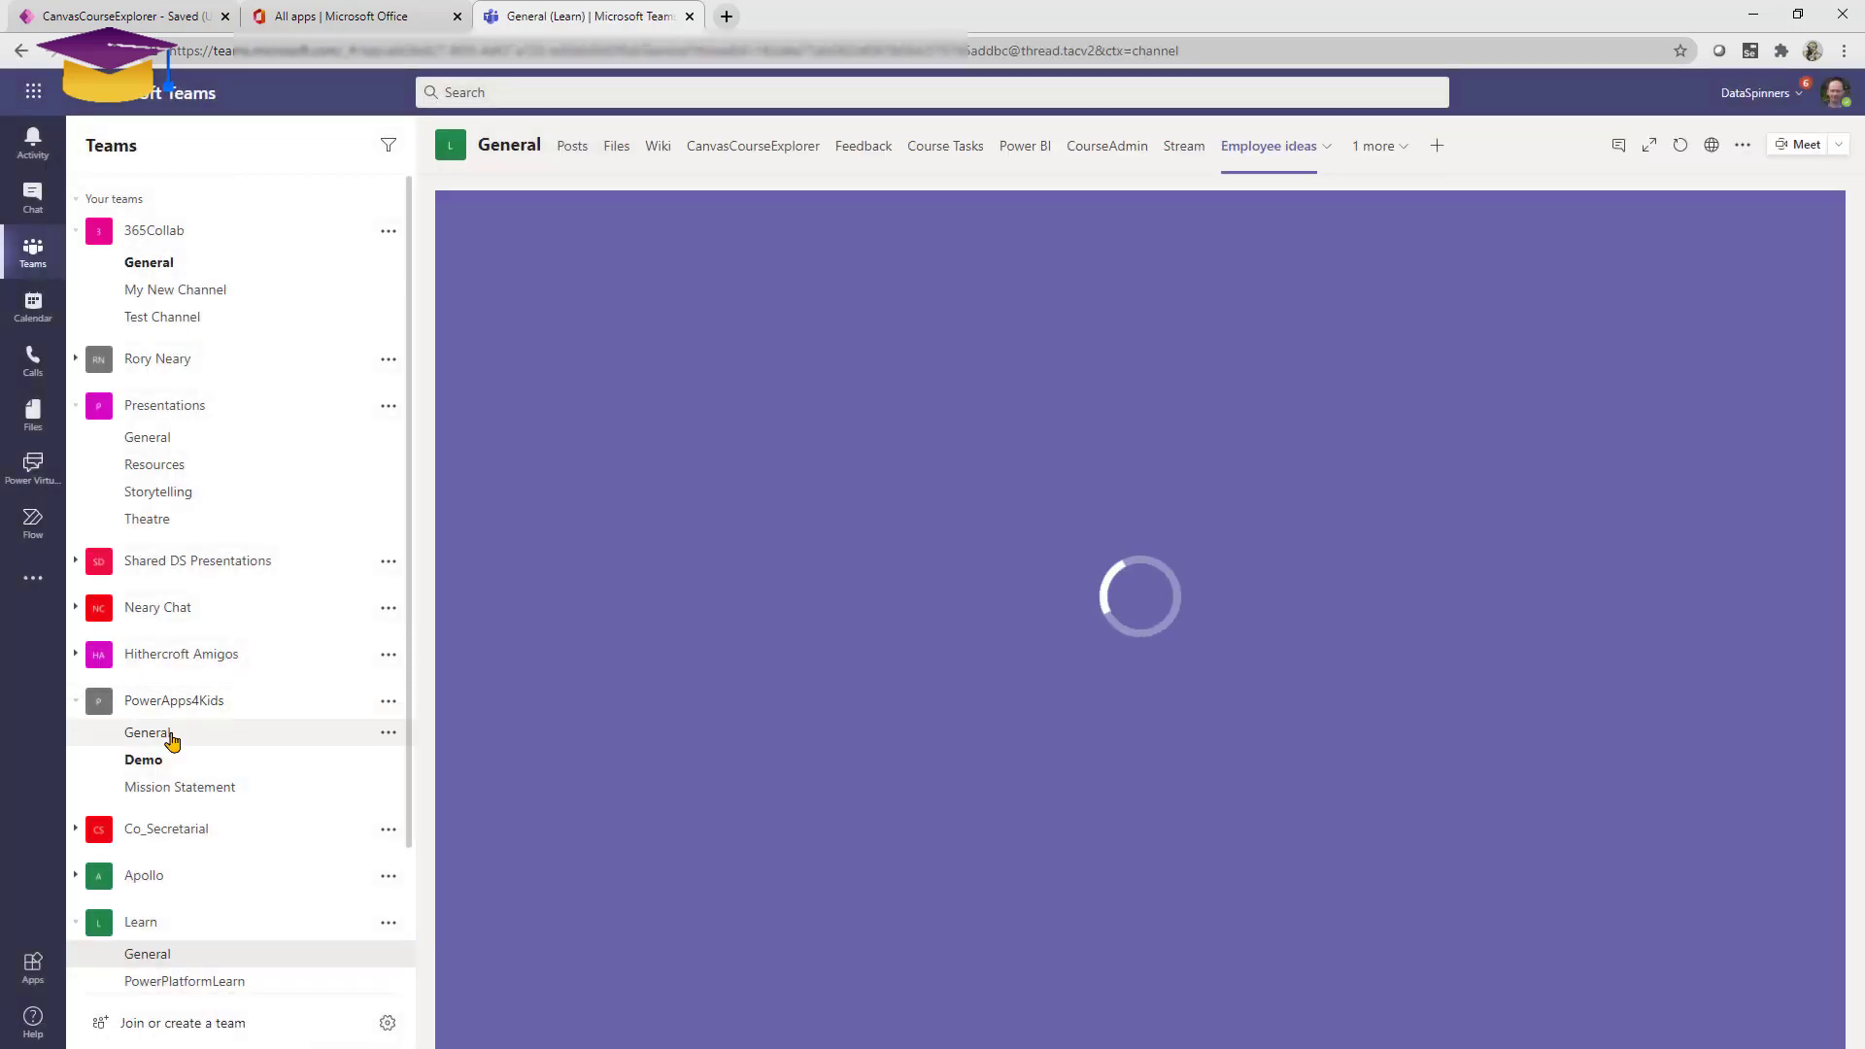
Find Power Apps by searching 'power' and add it back to Teams.
{"action": "left_click", "coordinate": [33, 581]}
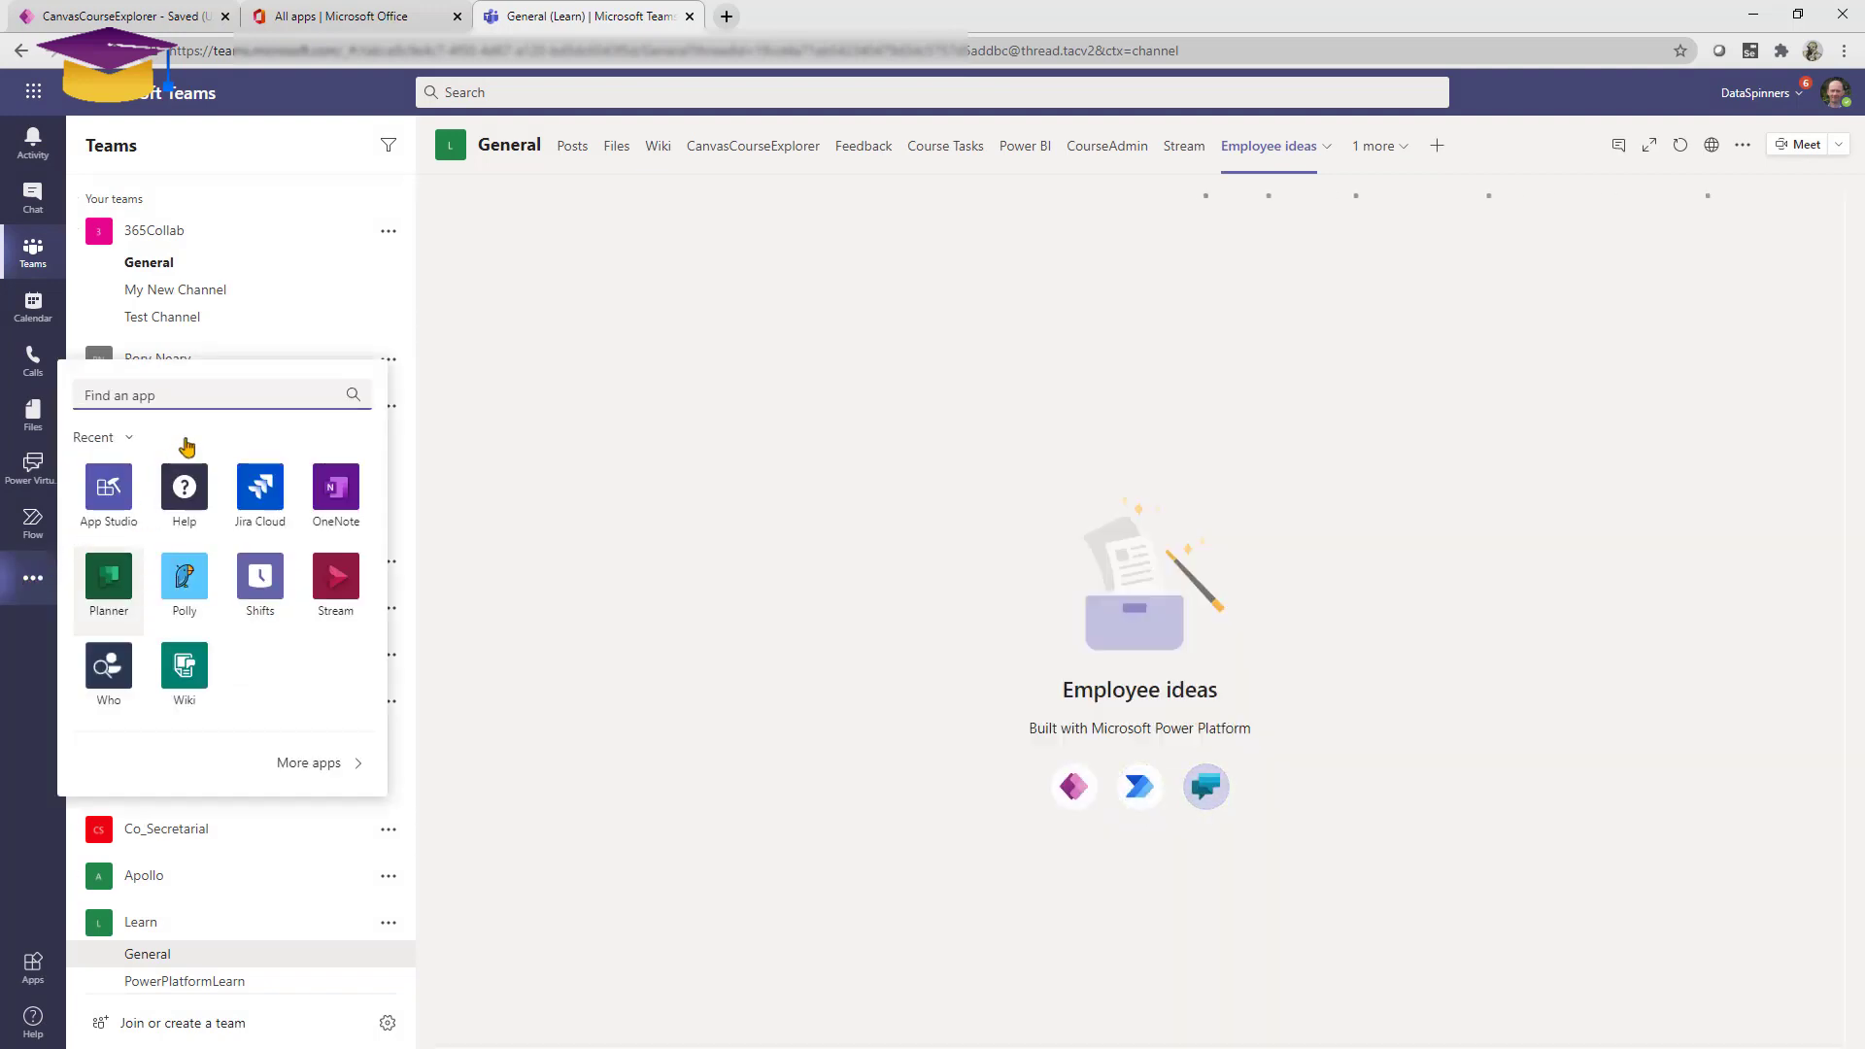
{"action": "type", "text": "power"}
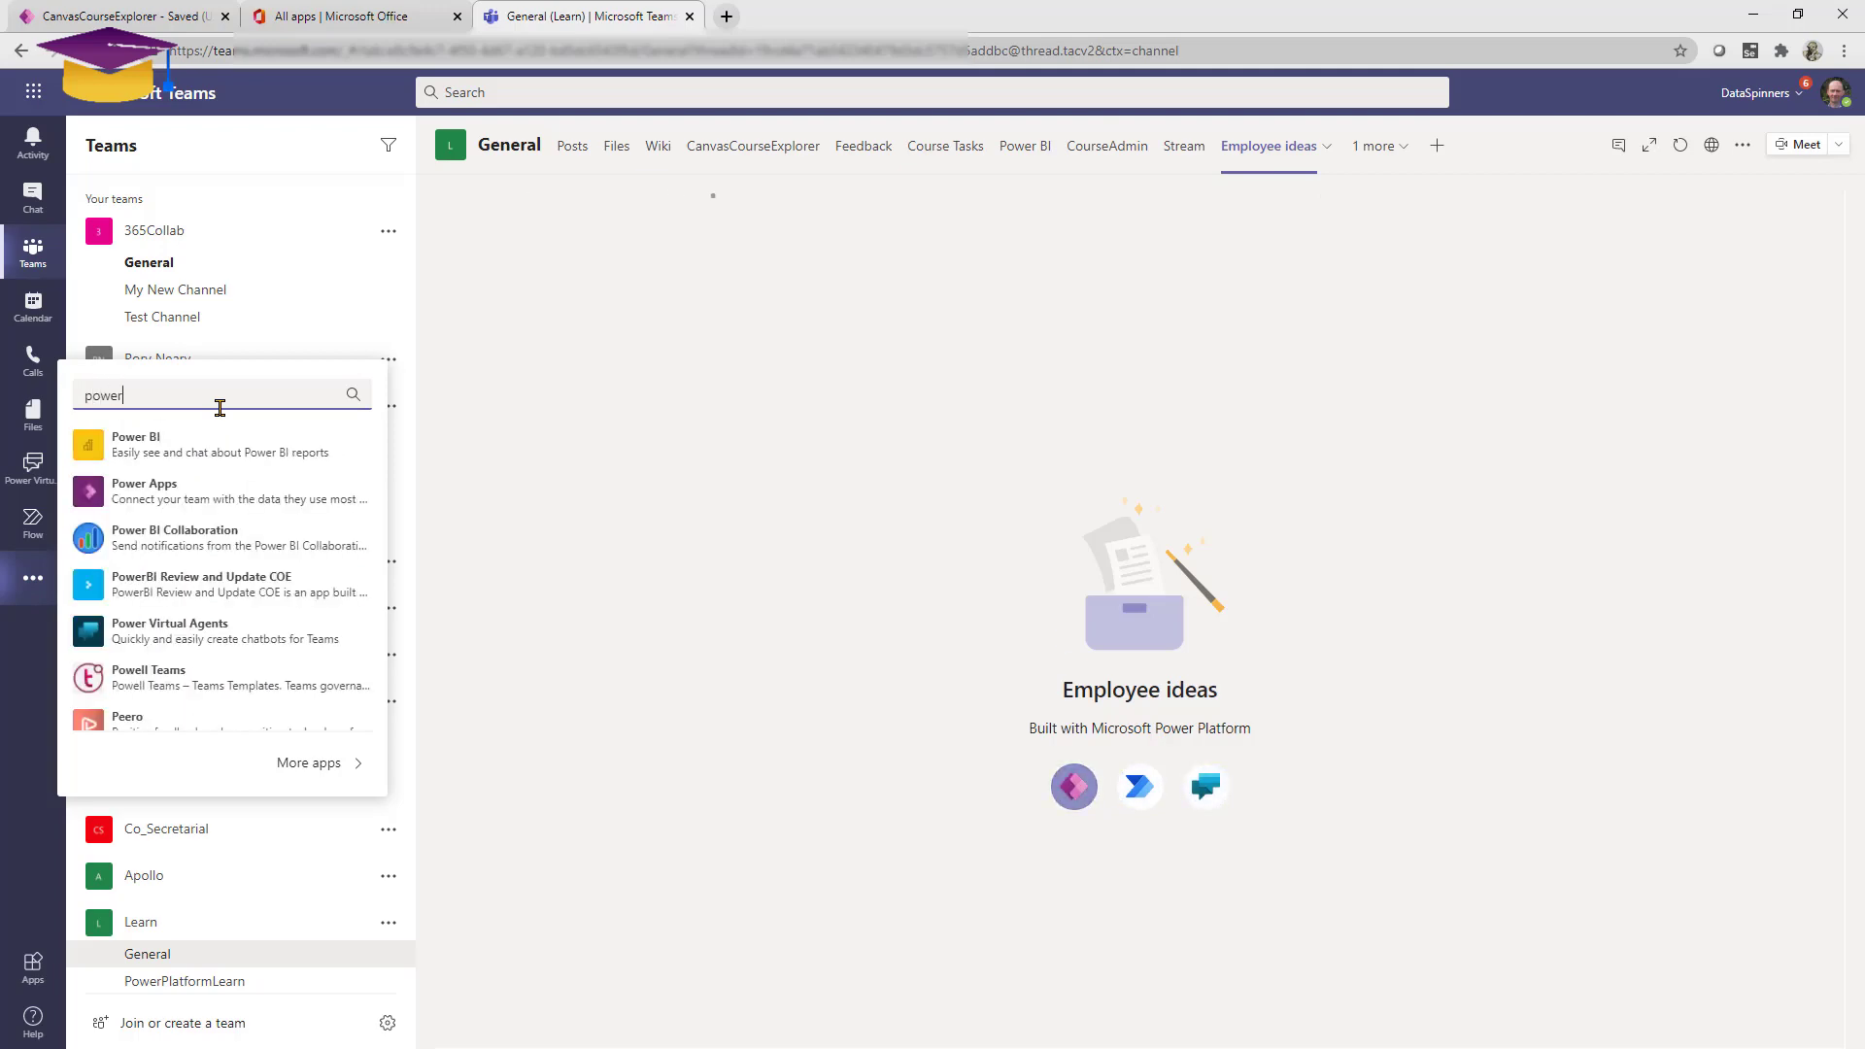
{"action": "left_click", "coordinate": [136, 490]}
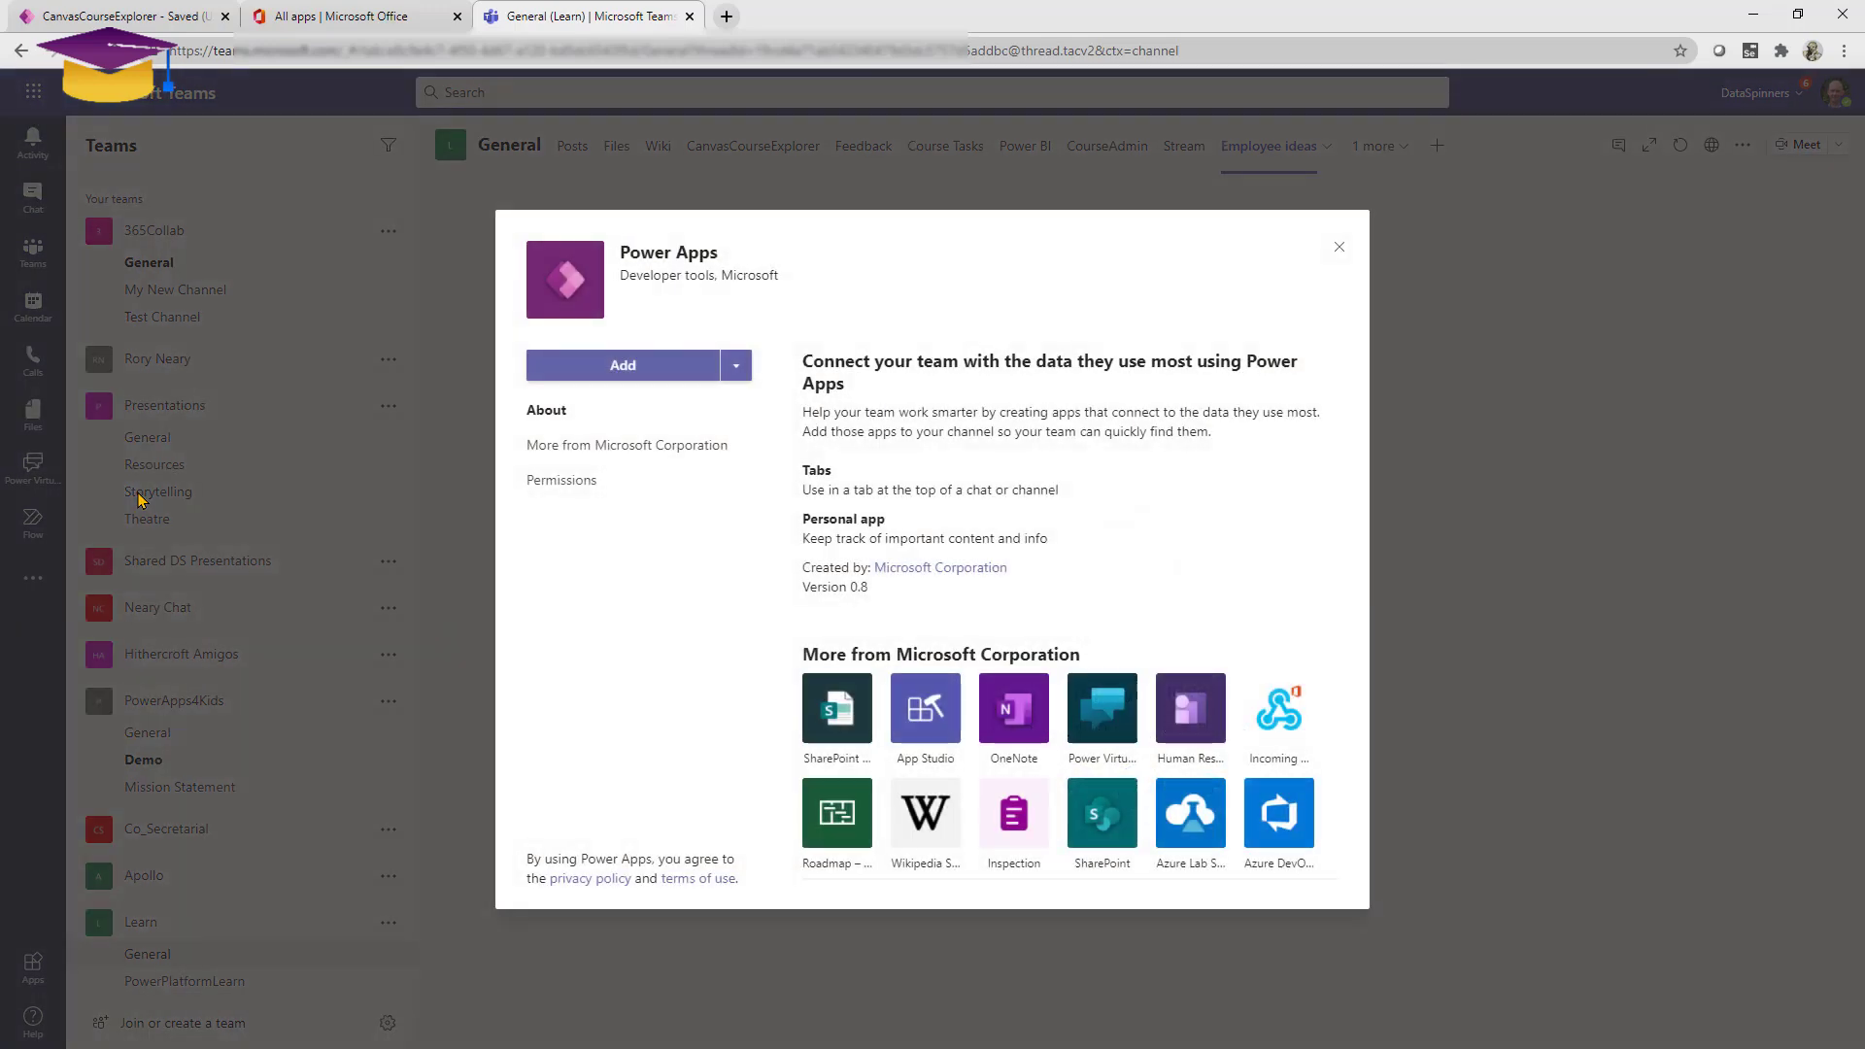
{"action": "left_click", "coordinate": [668, 365]}
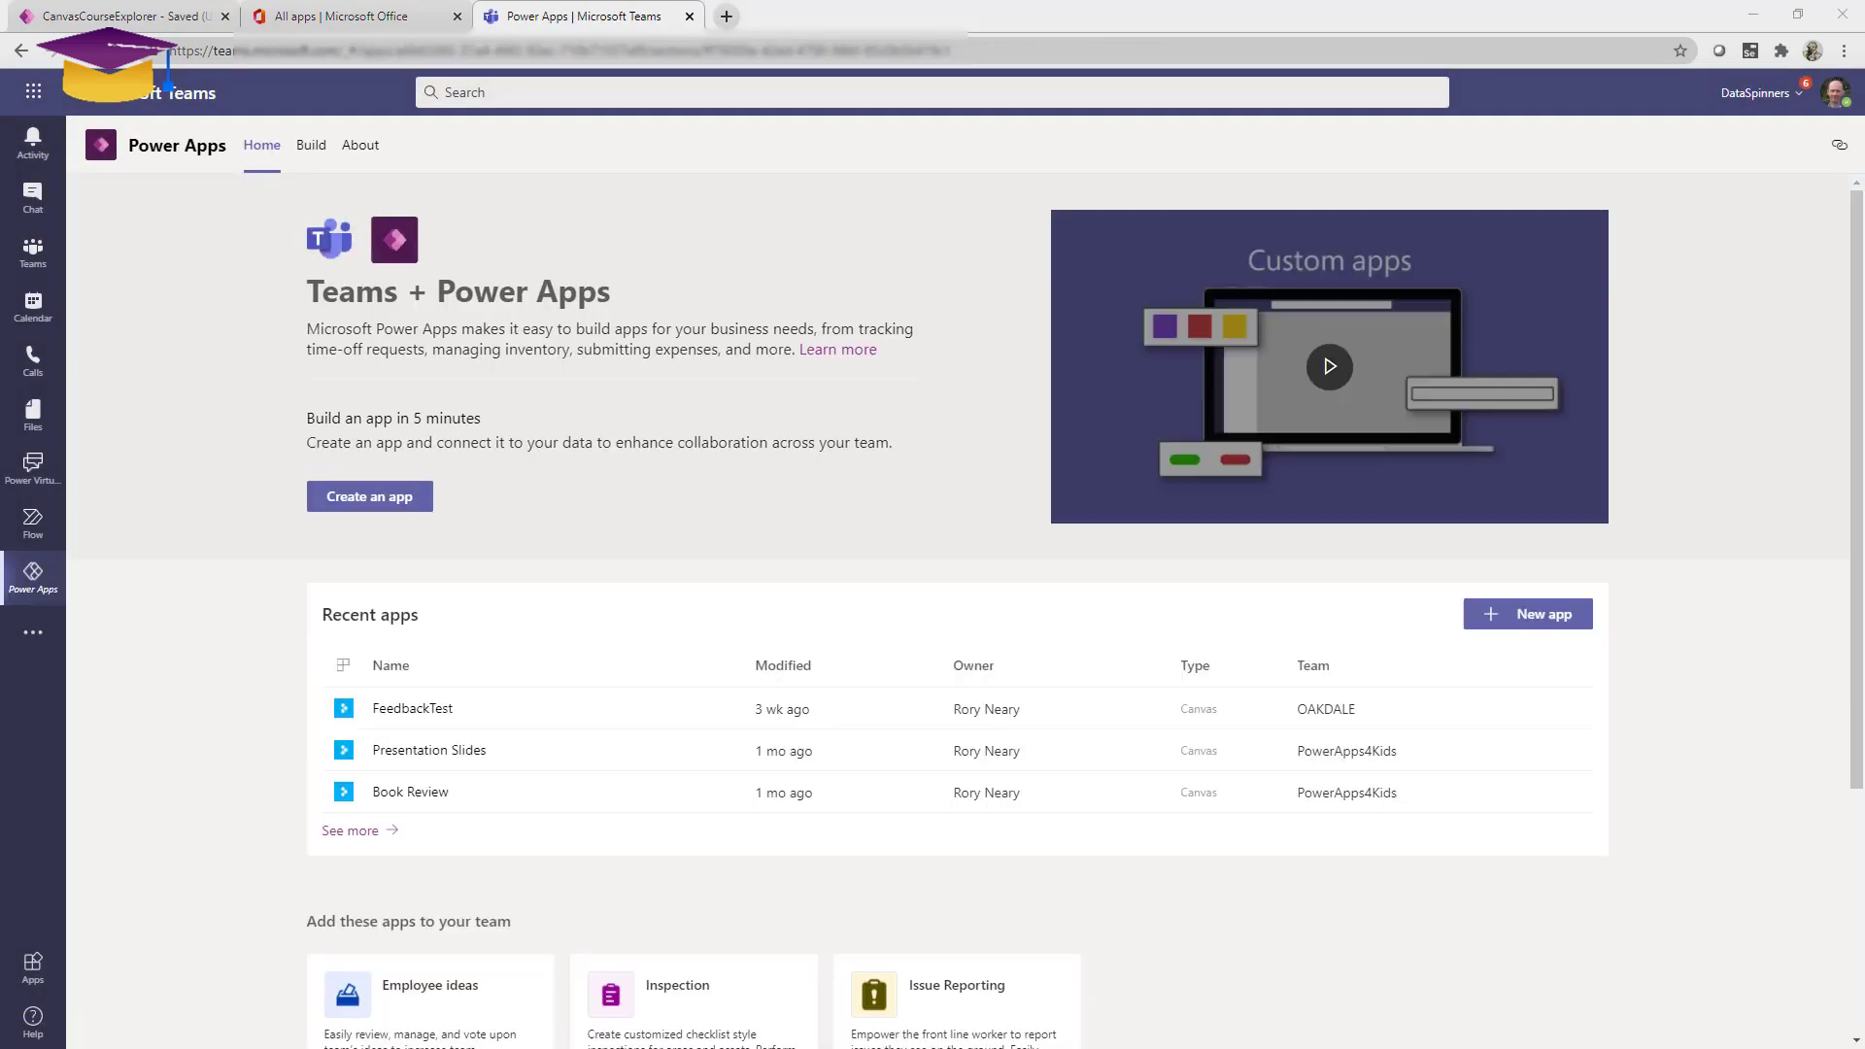
Start a new app and create it in the Learn team.
{"action": "left_click", "coordinate": [388, 499]}
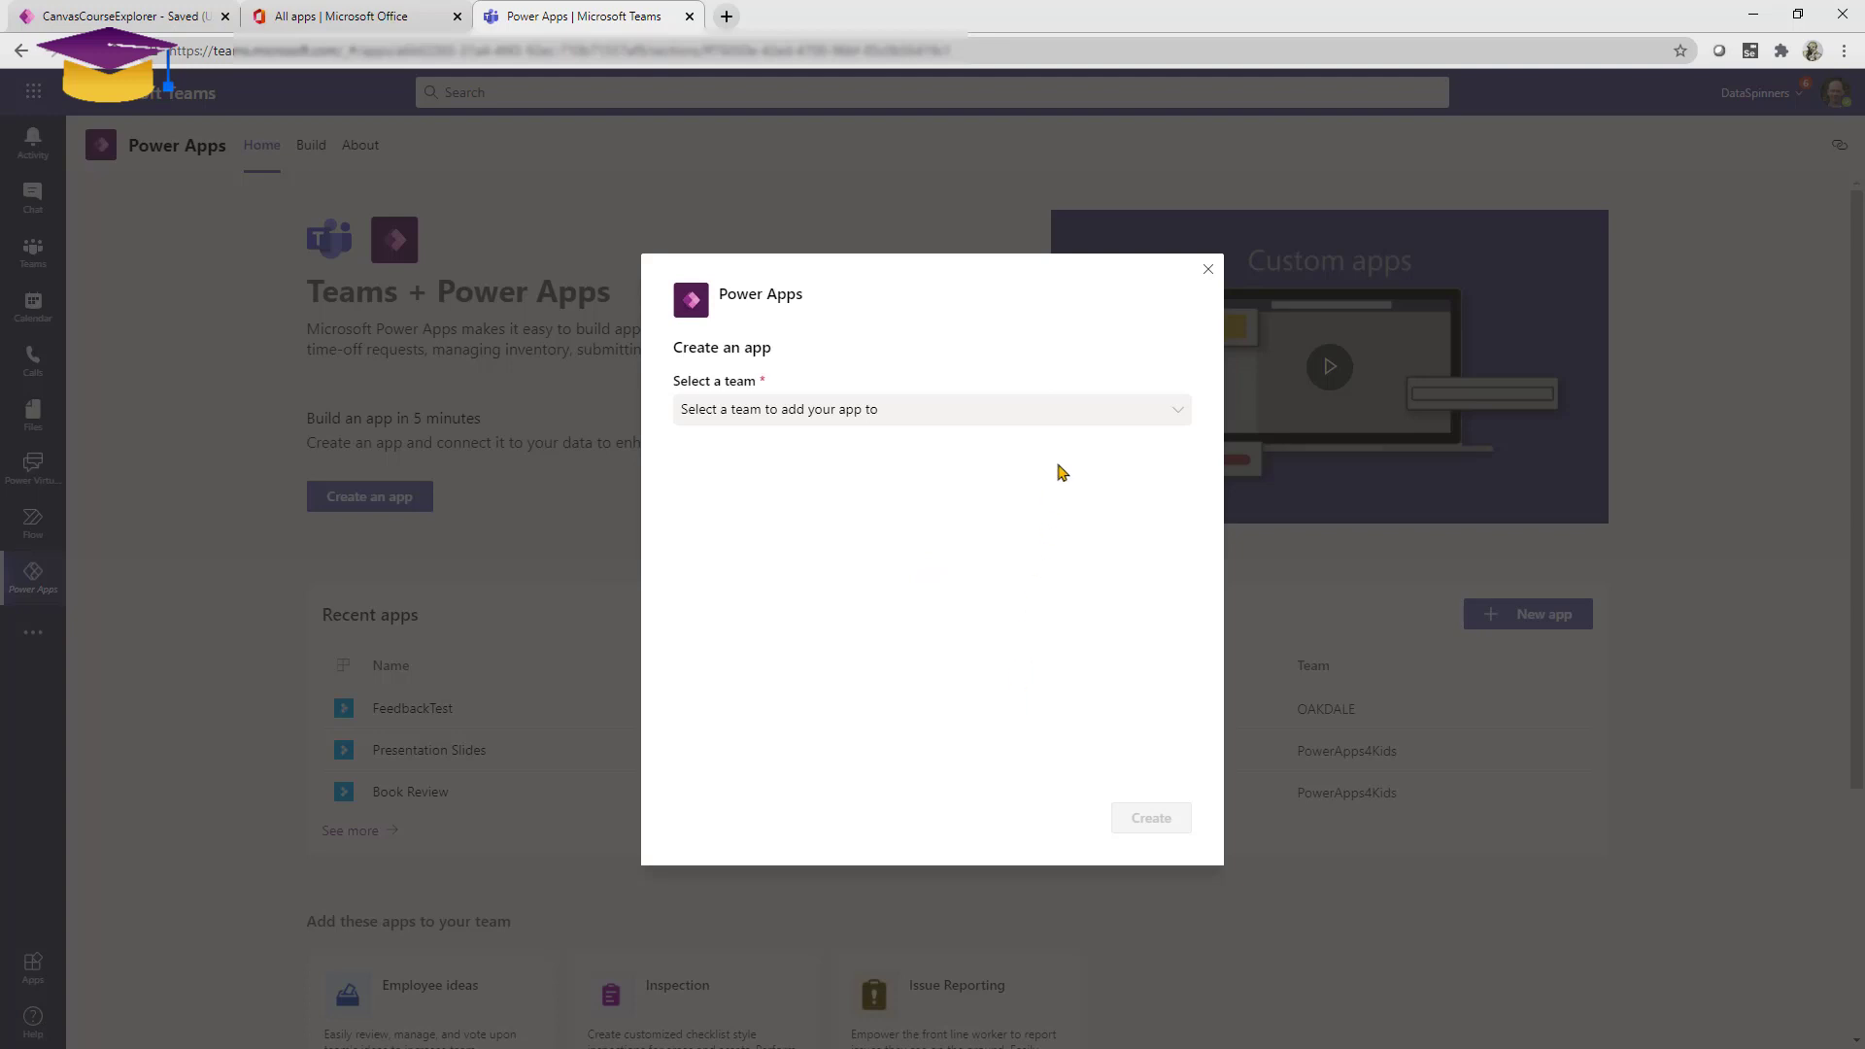
{"action": "left_click", "coordinate": [1070, 418]}
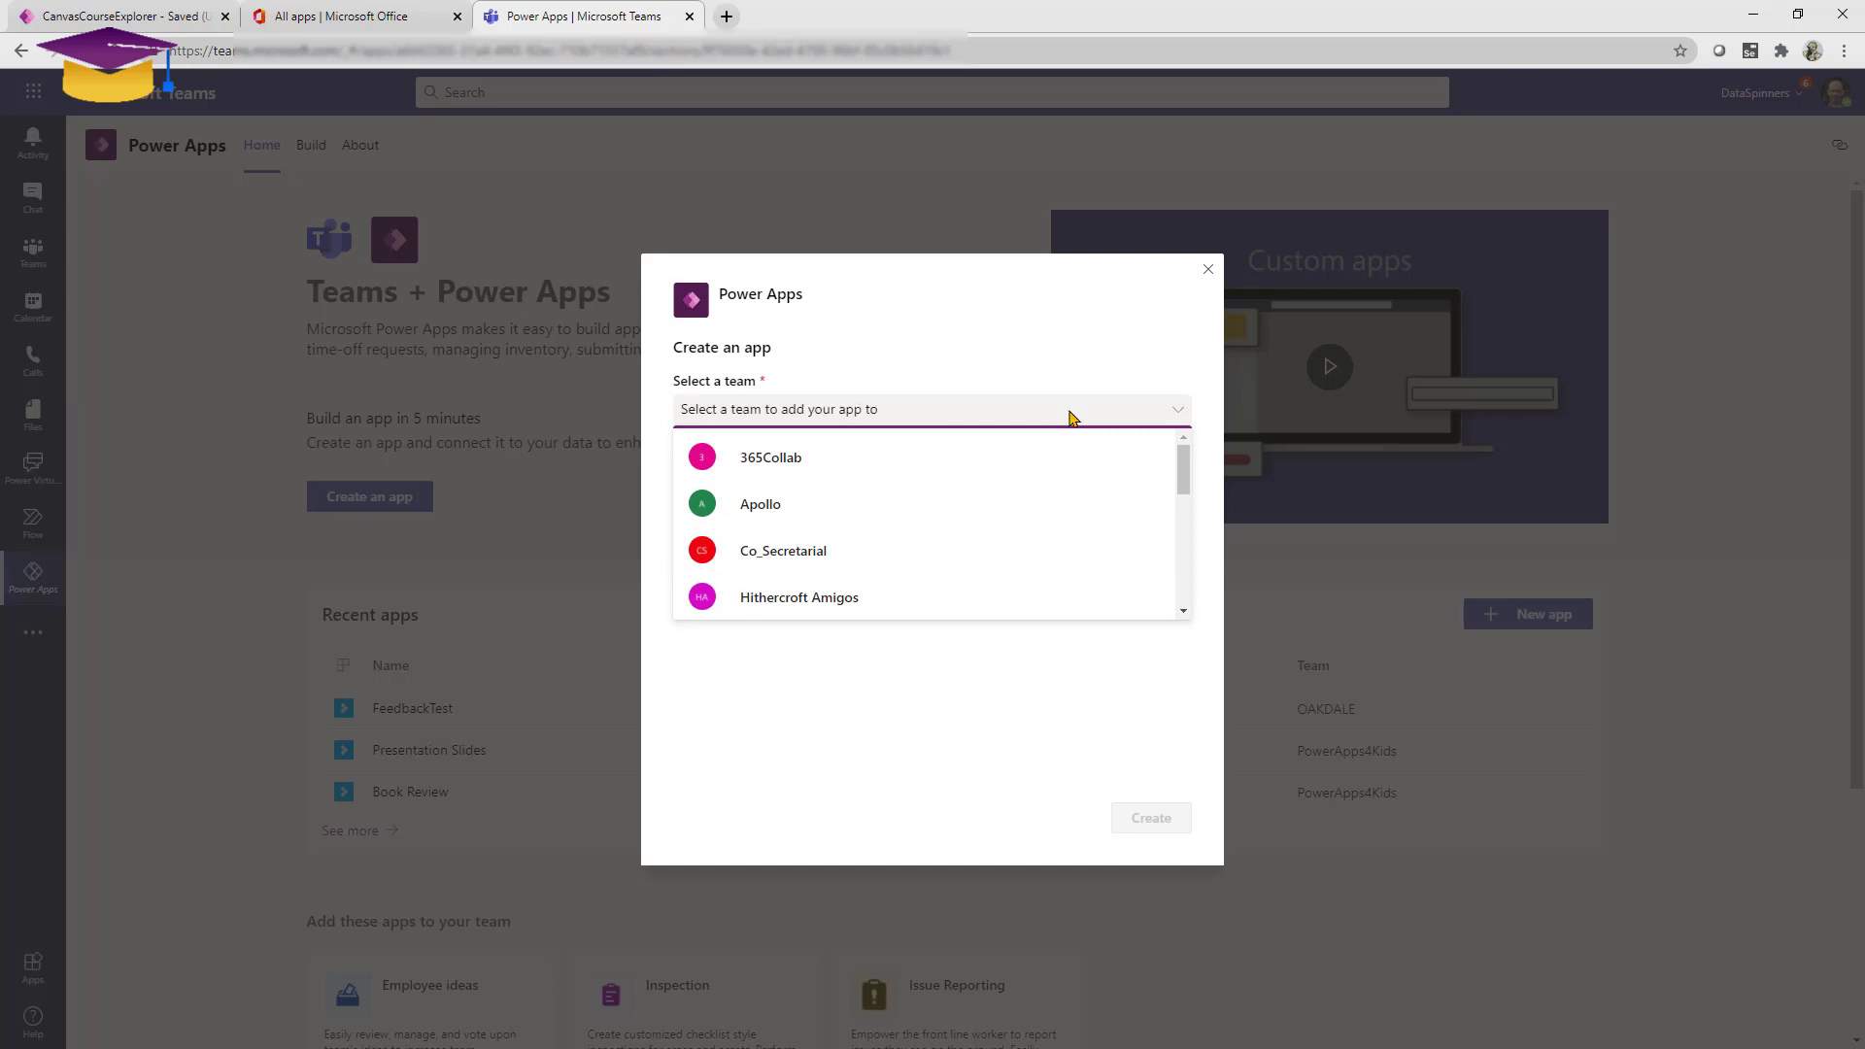
{"action": "left_click_drag", "start_coordinate": [1183, 473], "coordinate": [1186, 500]}
{"action": "left_click", "coordinate": [1053, 528]}
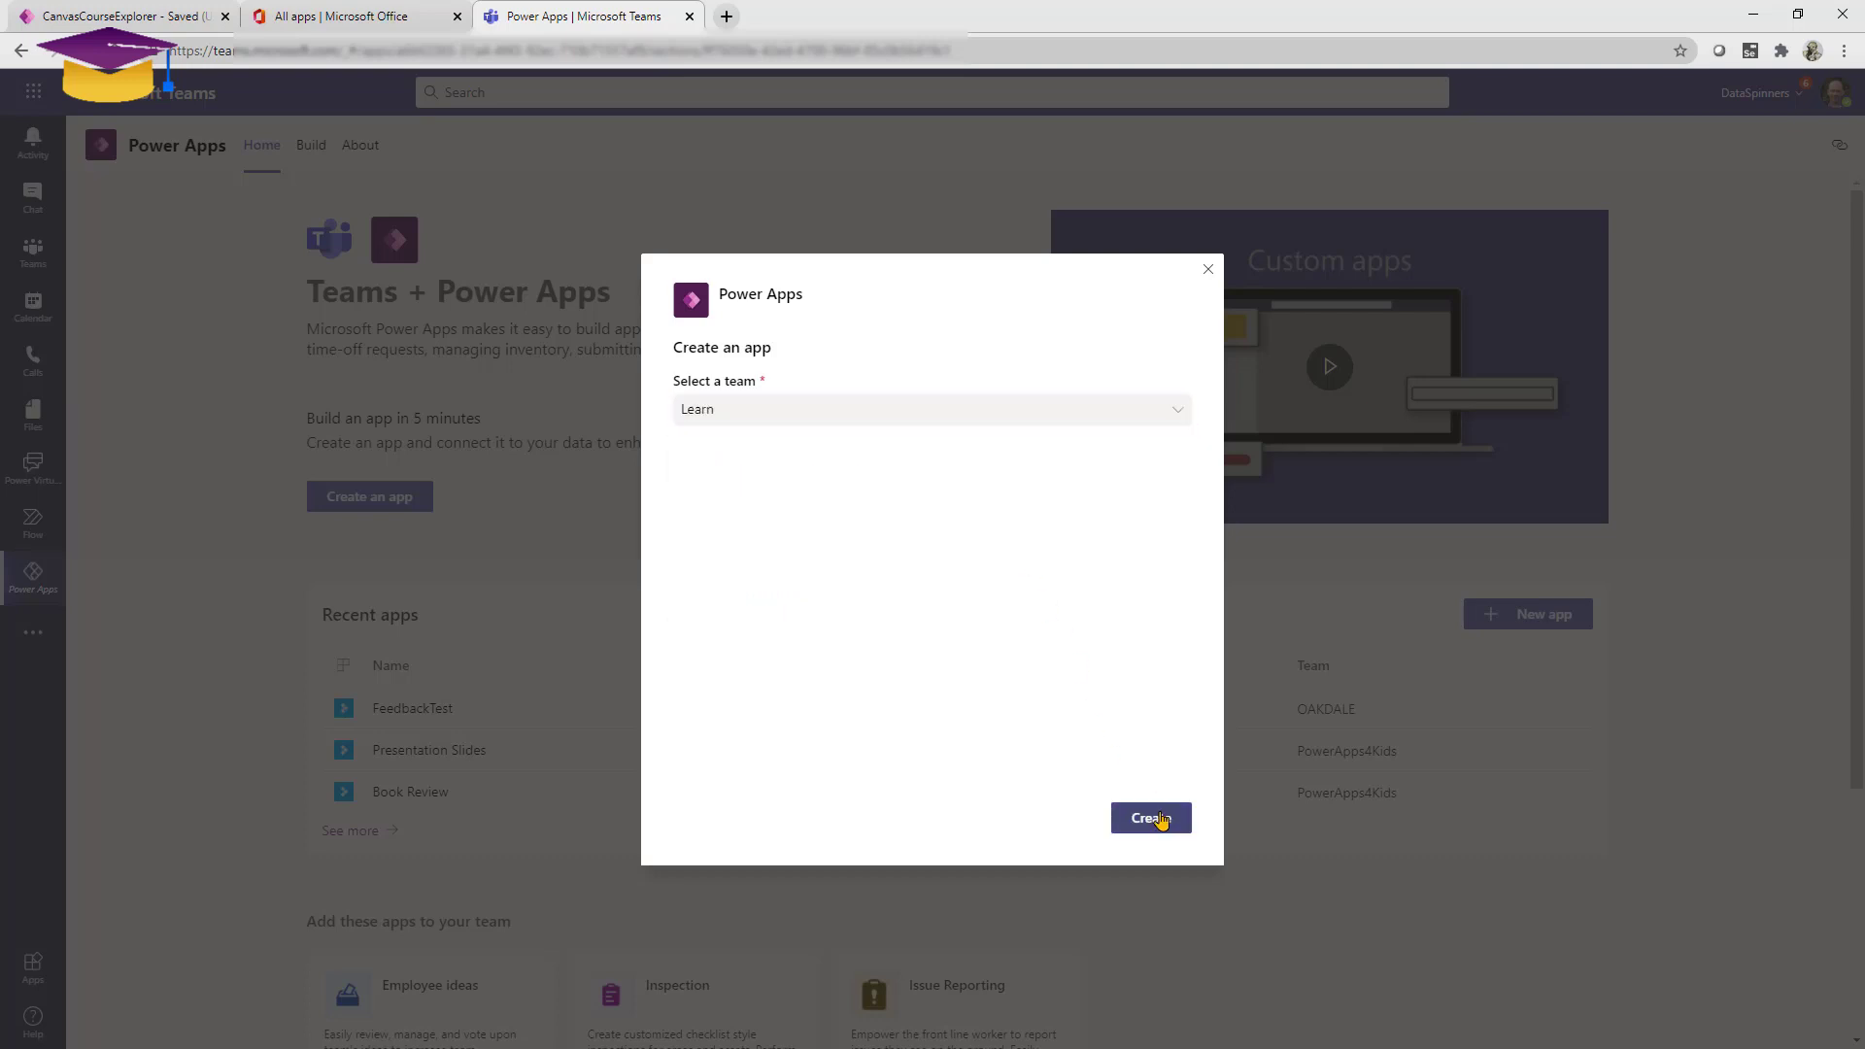
{"action": "left_click", "coordinate": [1156, 818]}
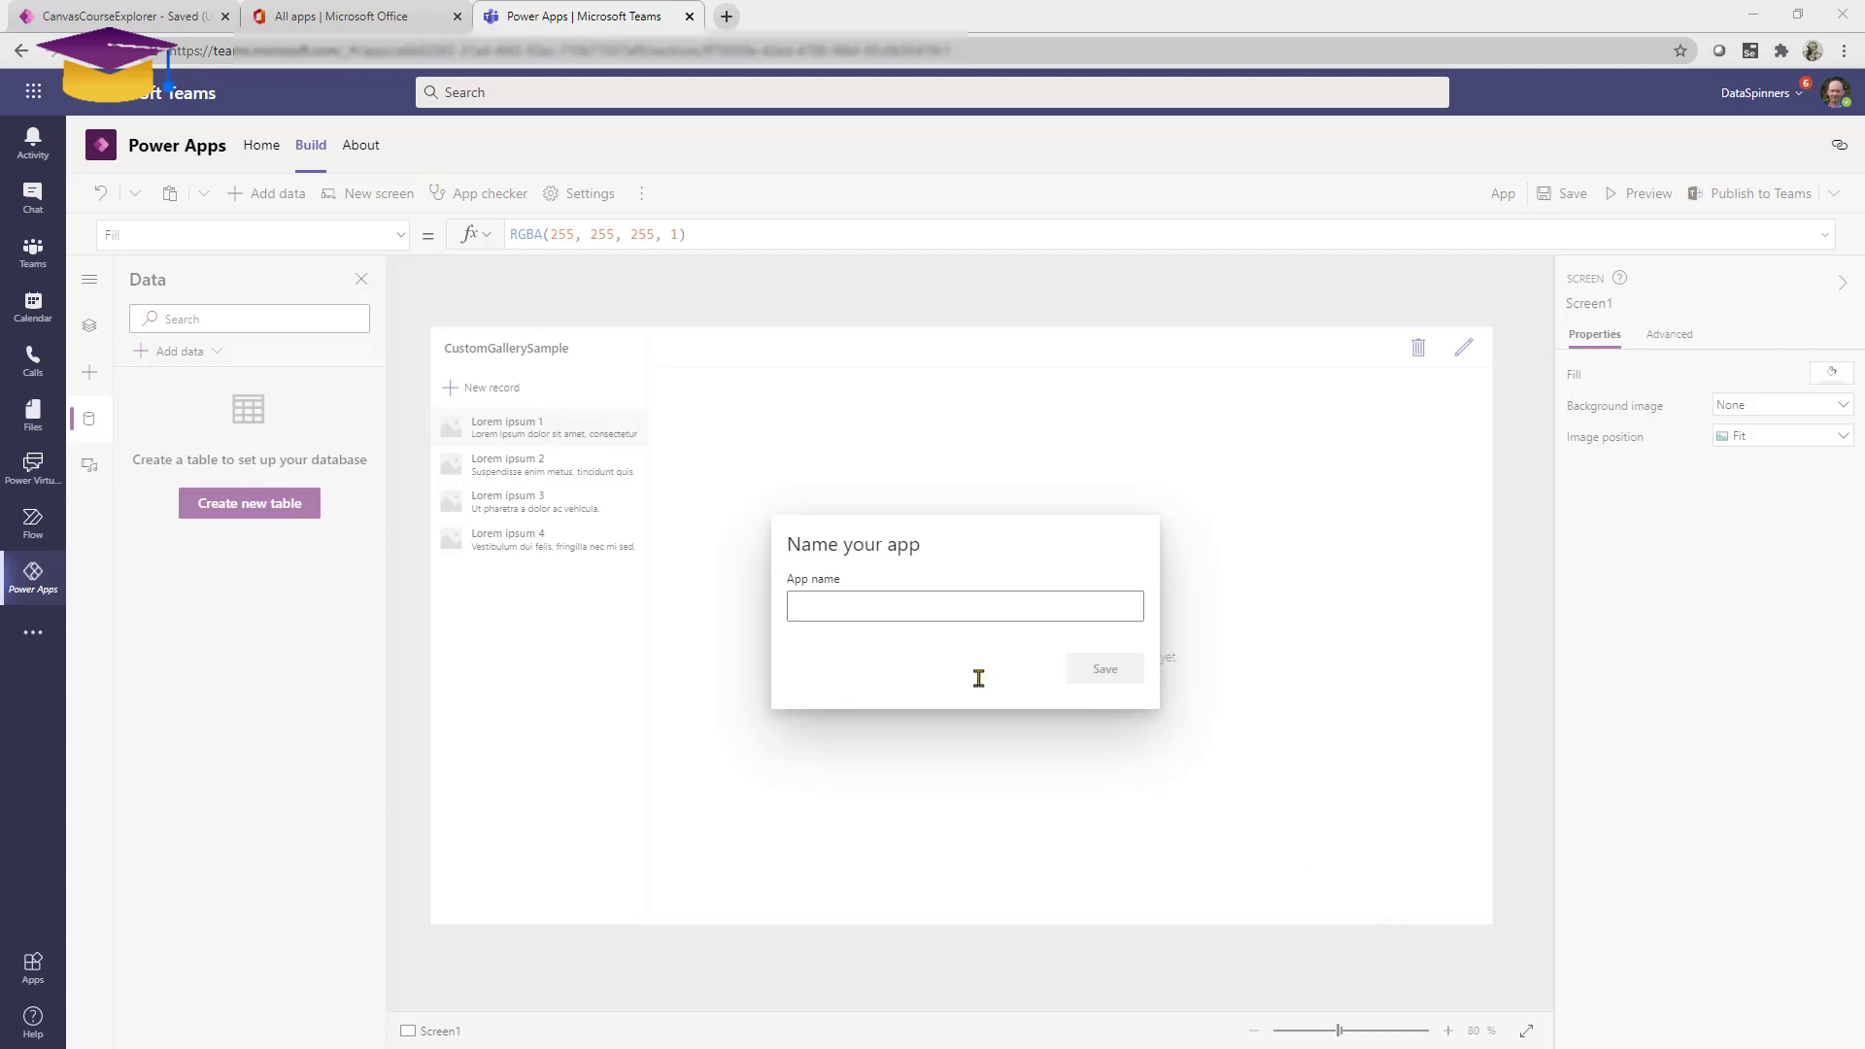
Name the new app 'test' and save it.
{"action": "left_click", "coordinate": [838, 597]}
{"action": "type", "text": "test"}
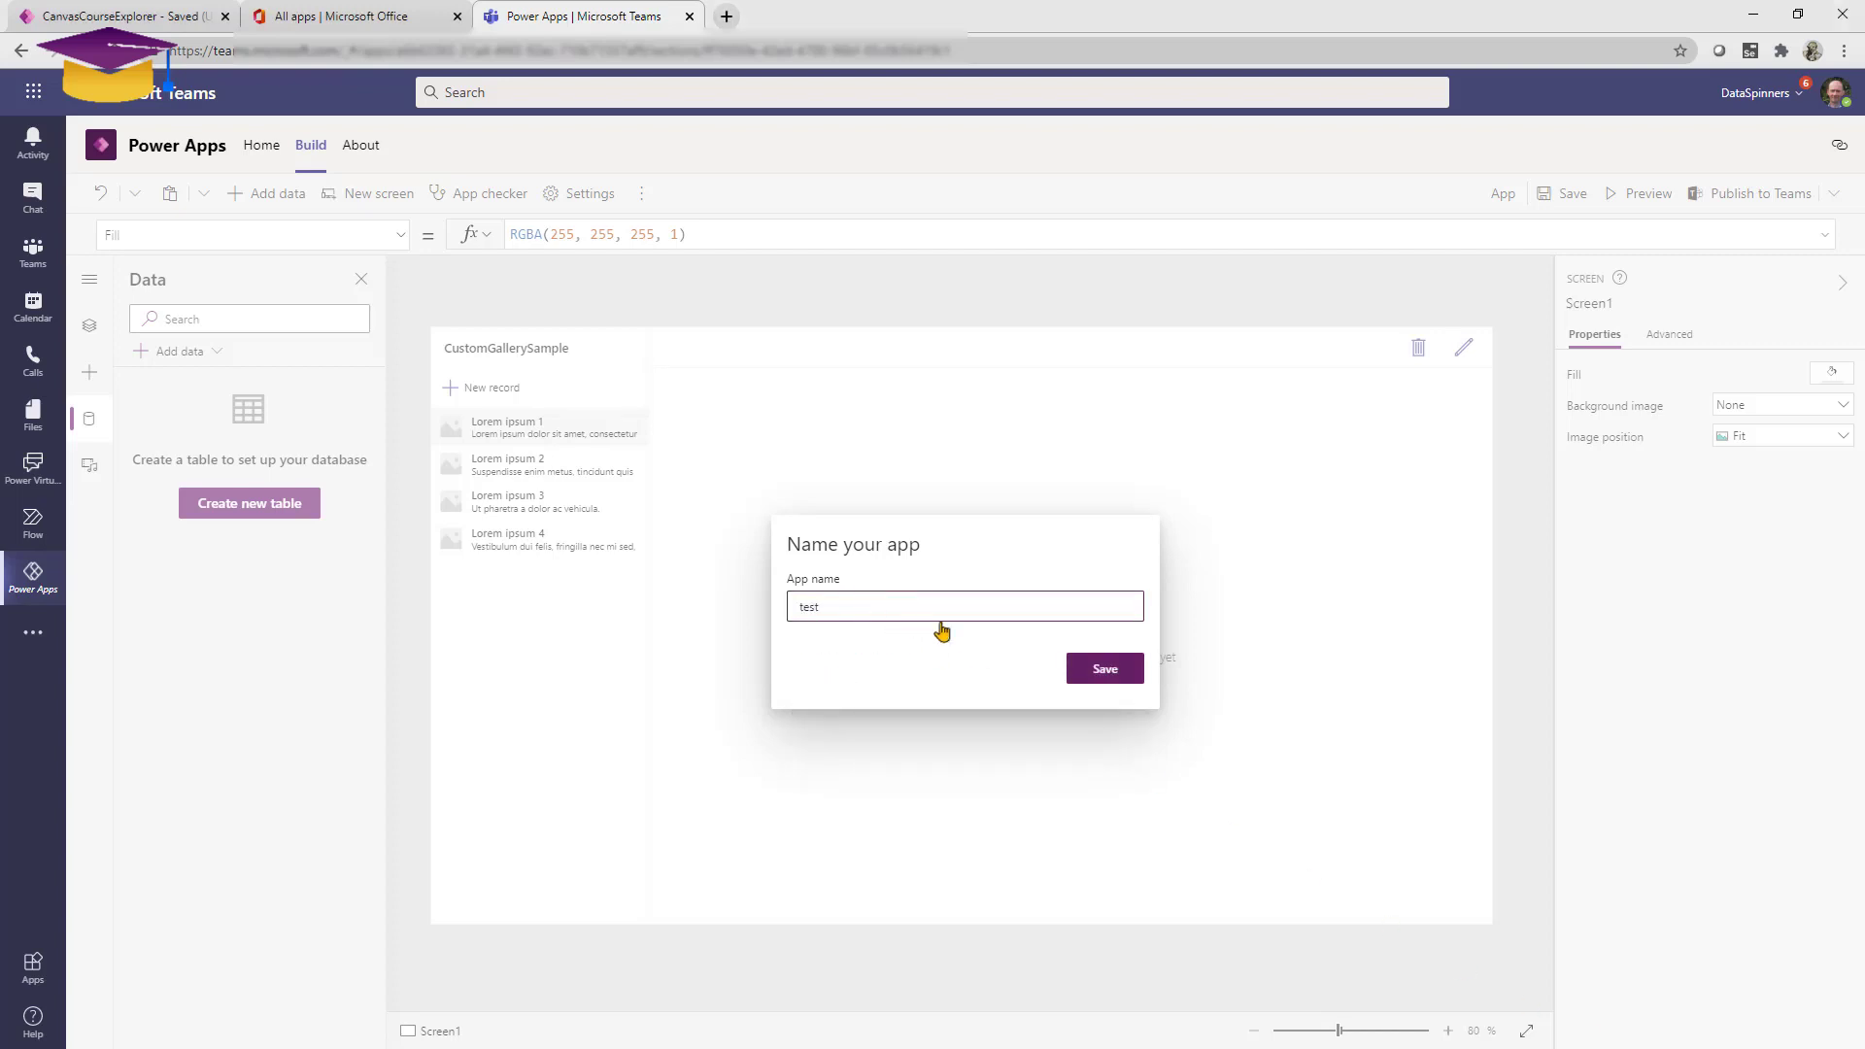
{"action": "left_click", "coordinate": [1095, 671]}
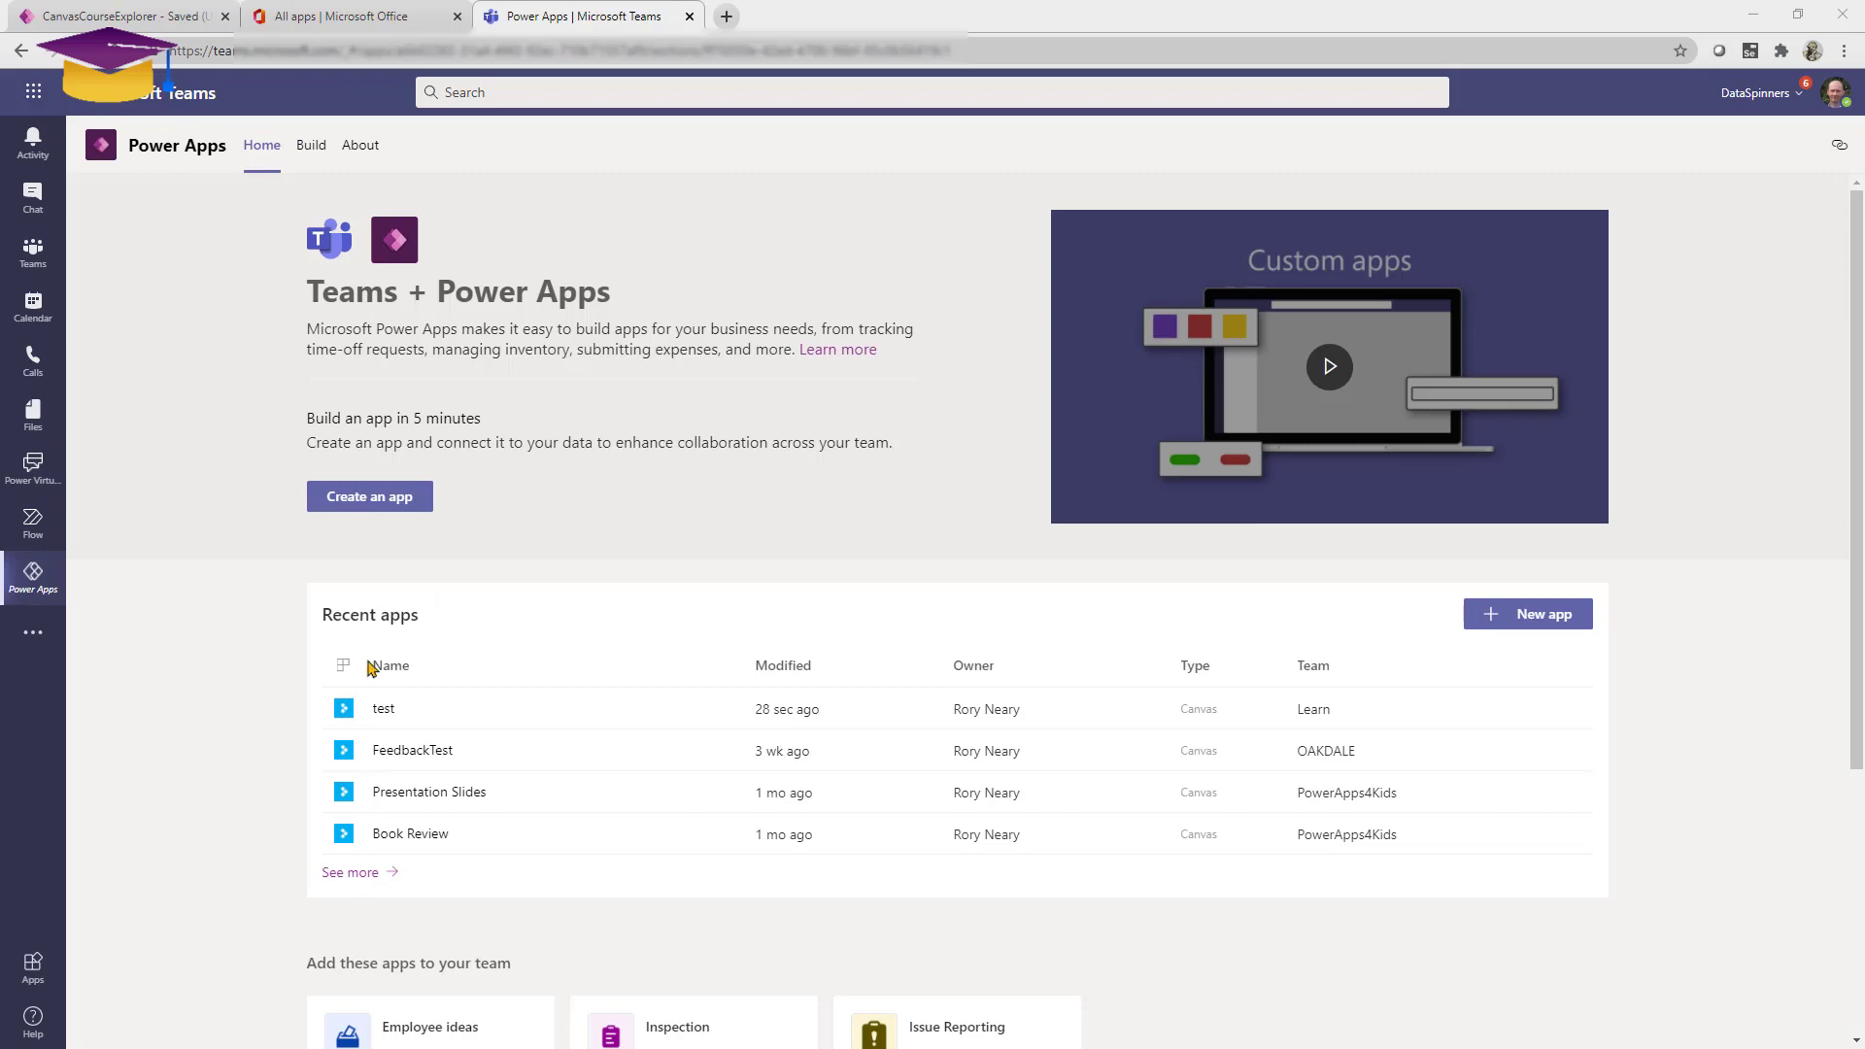
Create another app for the Hithercroft Amigos team, triggering its first-app setup.
{"action": "left_click", "coordinate": [369, 504]}
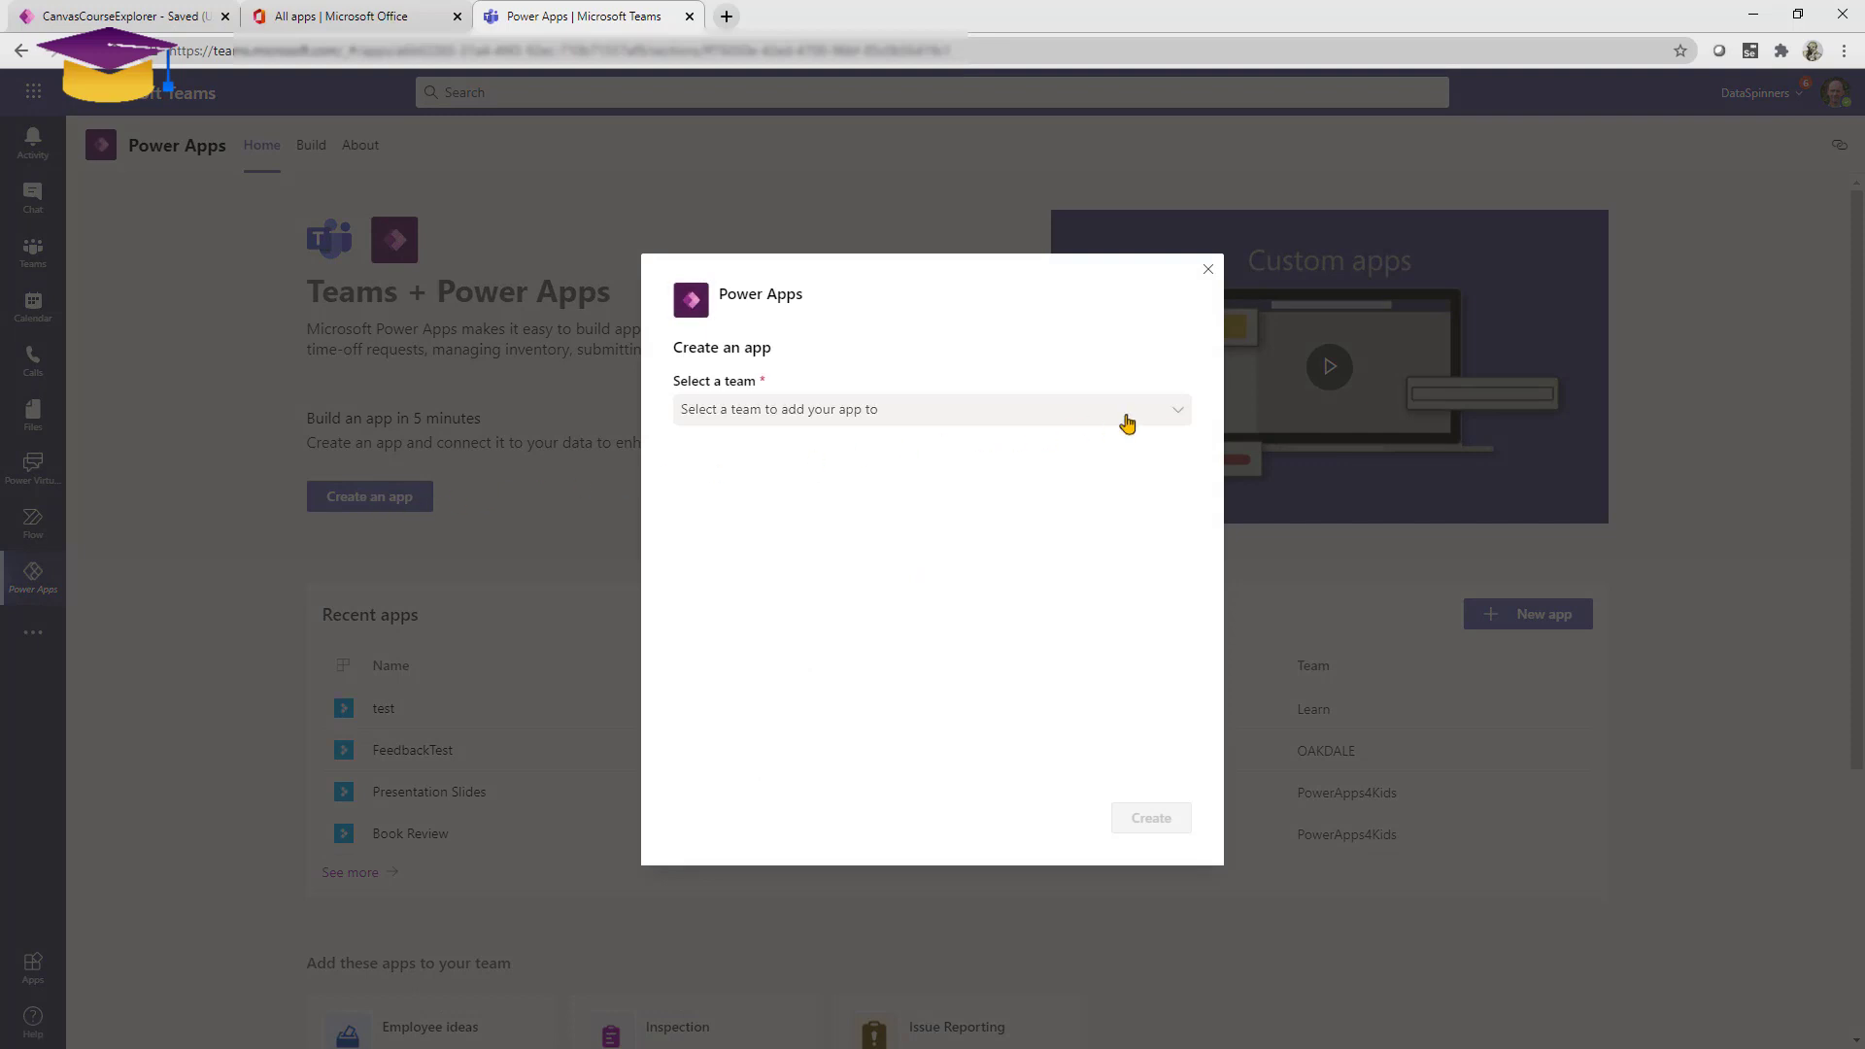
{"action": "left_click", "coordinate": [1151, 415]}
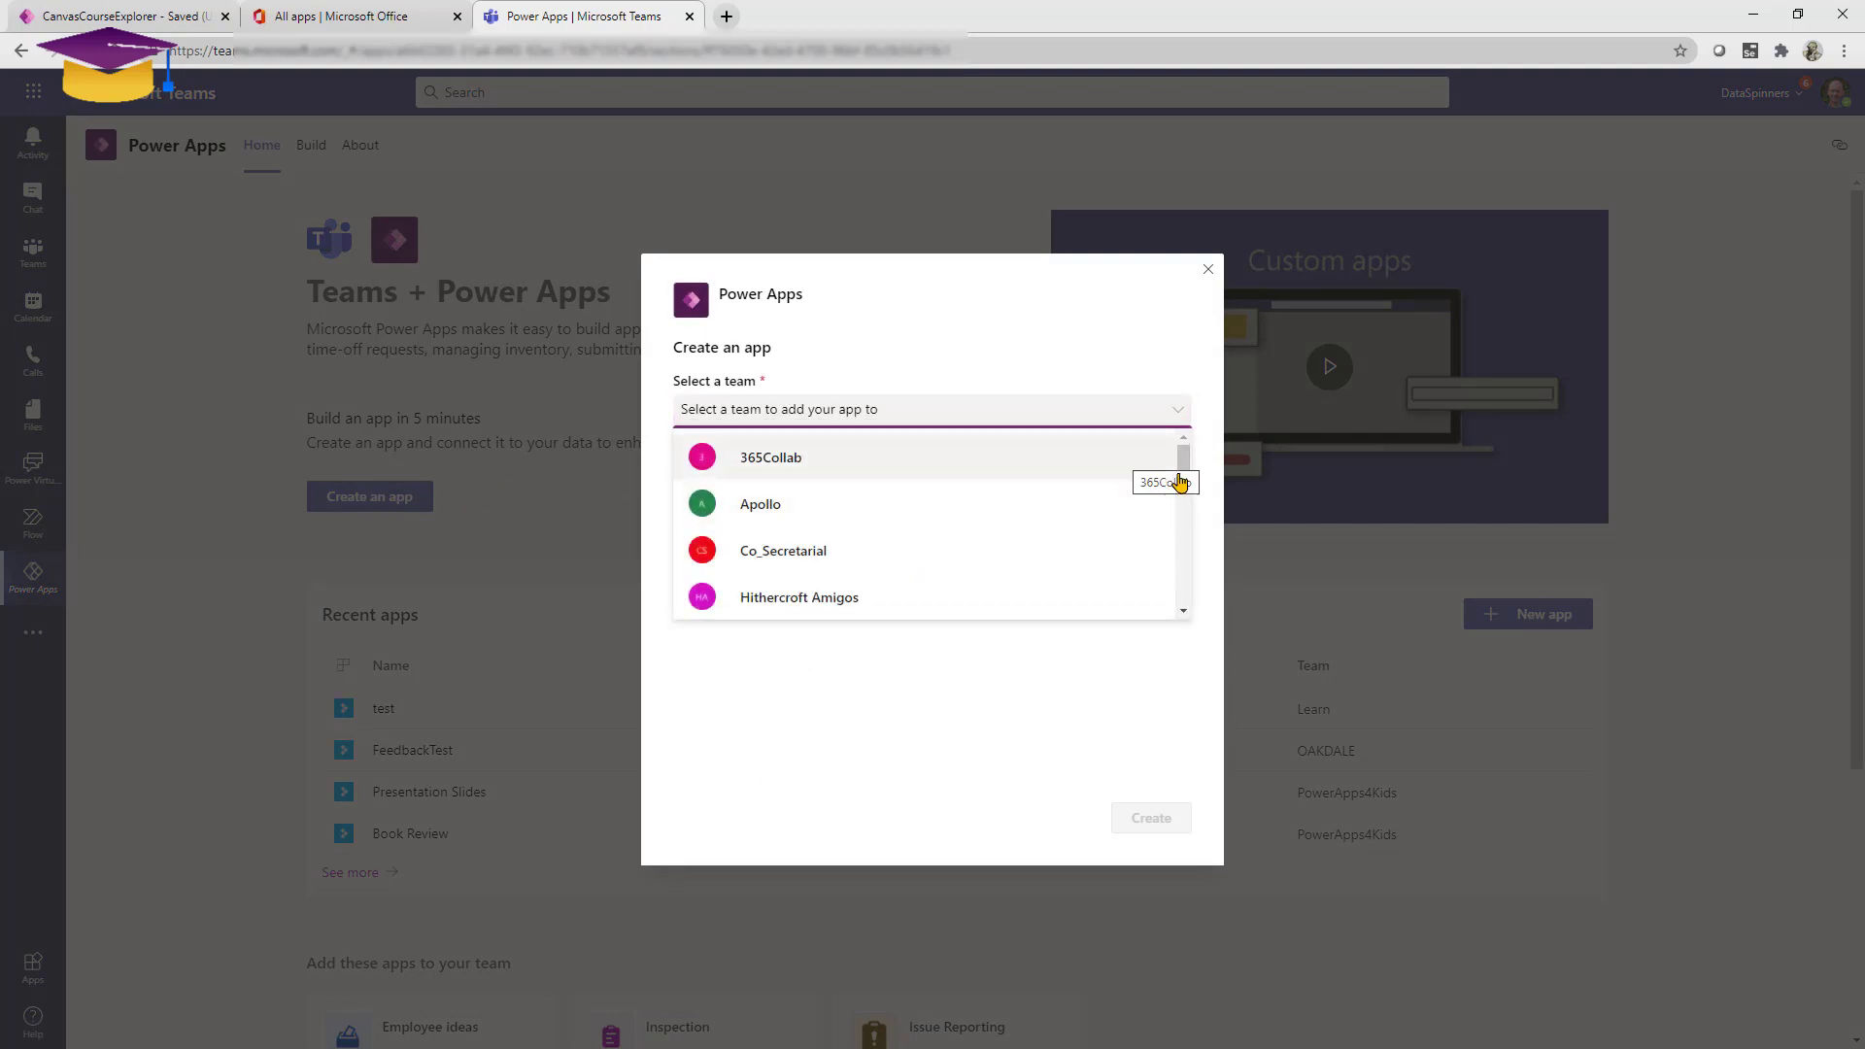
{"action": "scroll", "coordinate": [1156, 491], "scroll_direction": "down", "scroll_amount": 1}
{"action": "left_click", "coordinate": [1028, 540]}
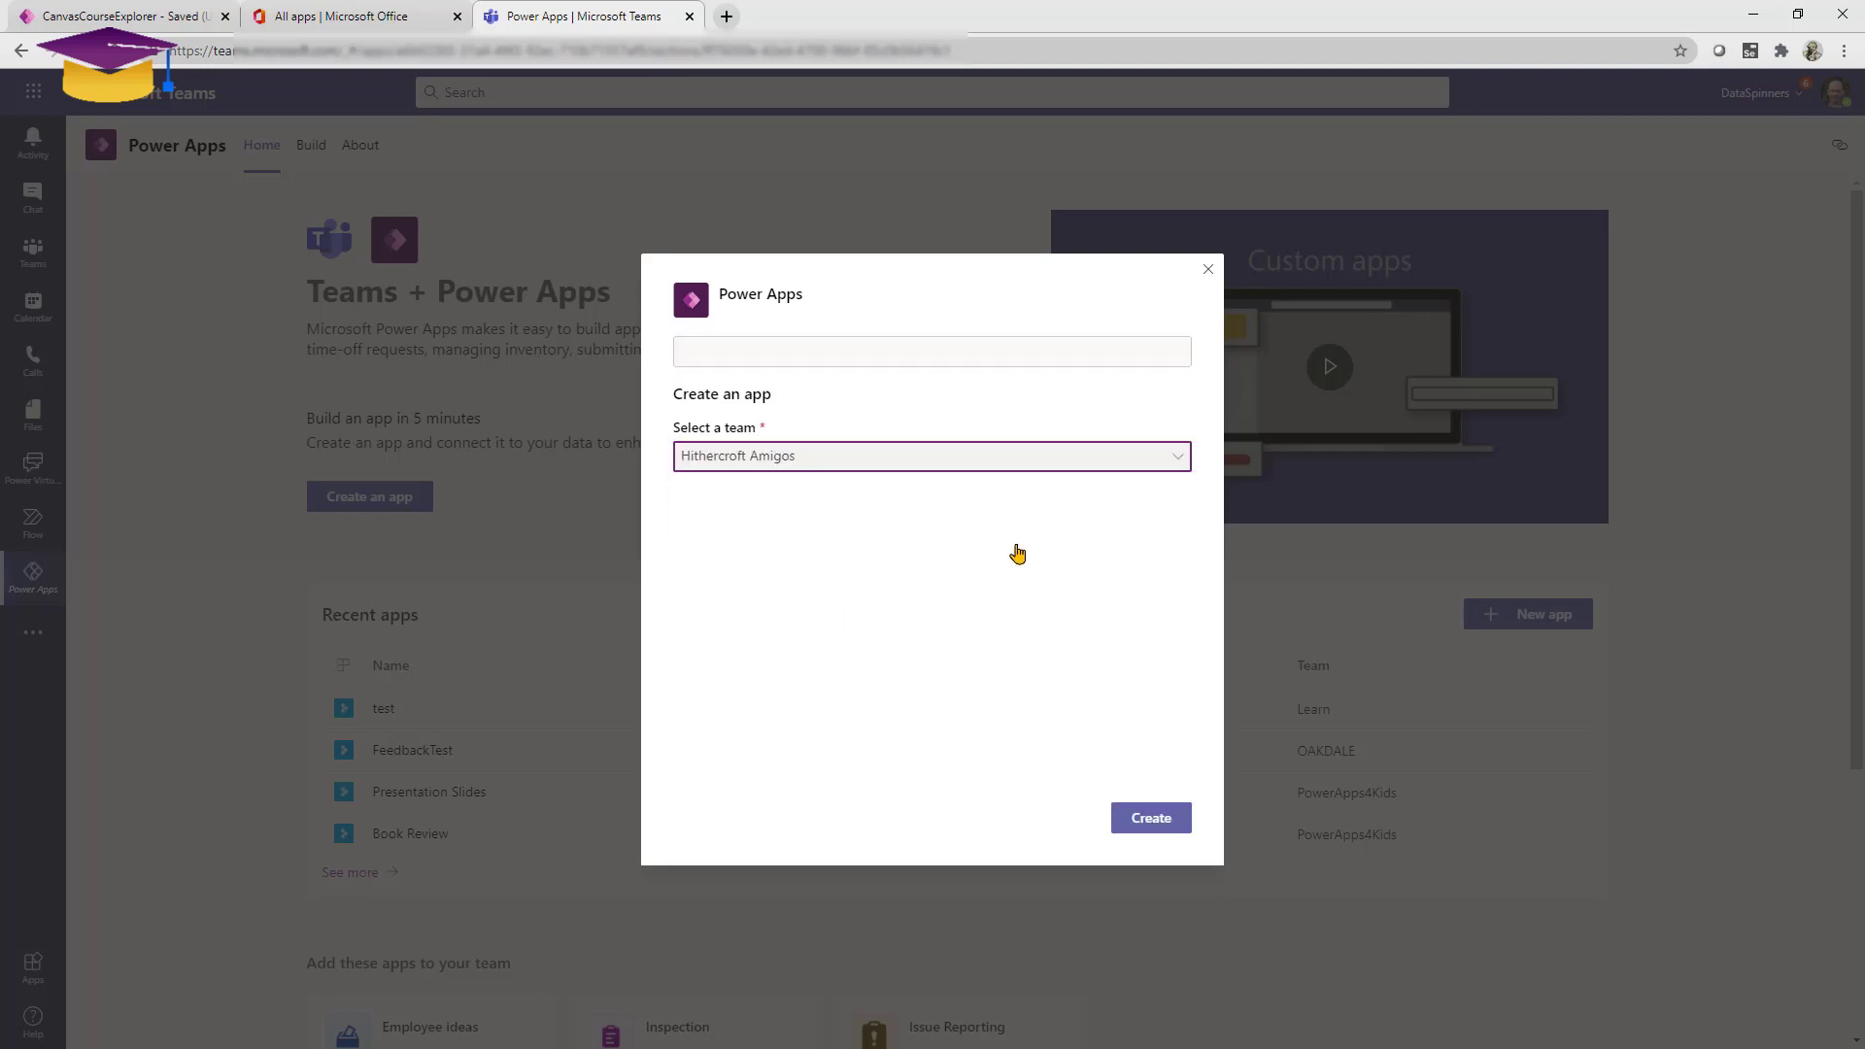
{"action": "left_click", "coordinate": [1150, 826]}
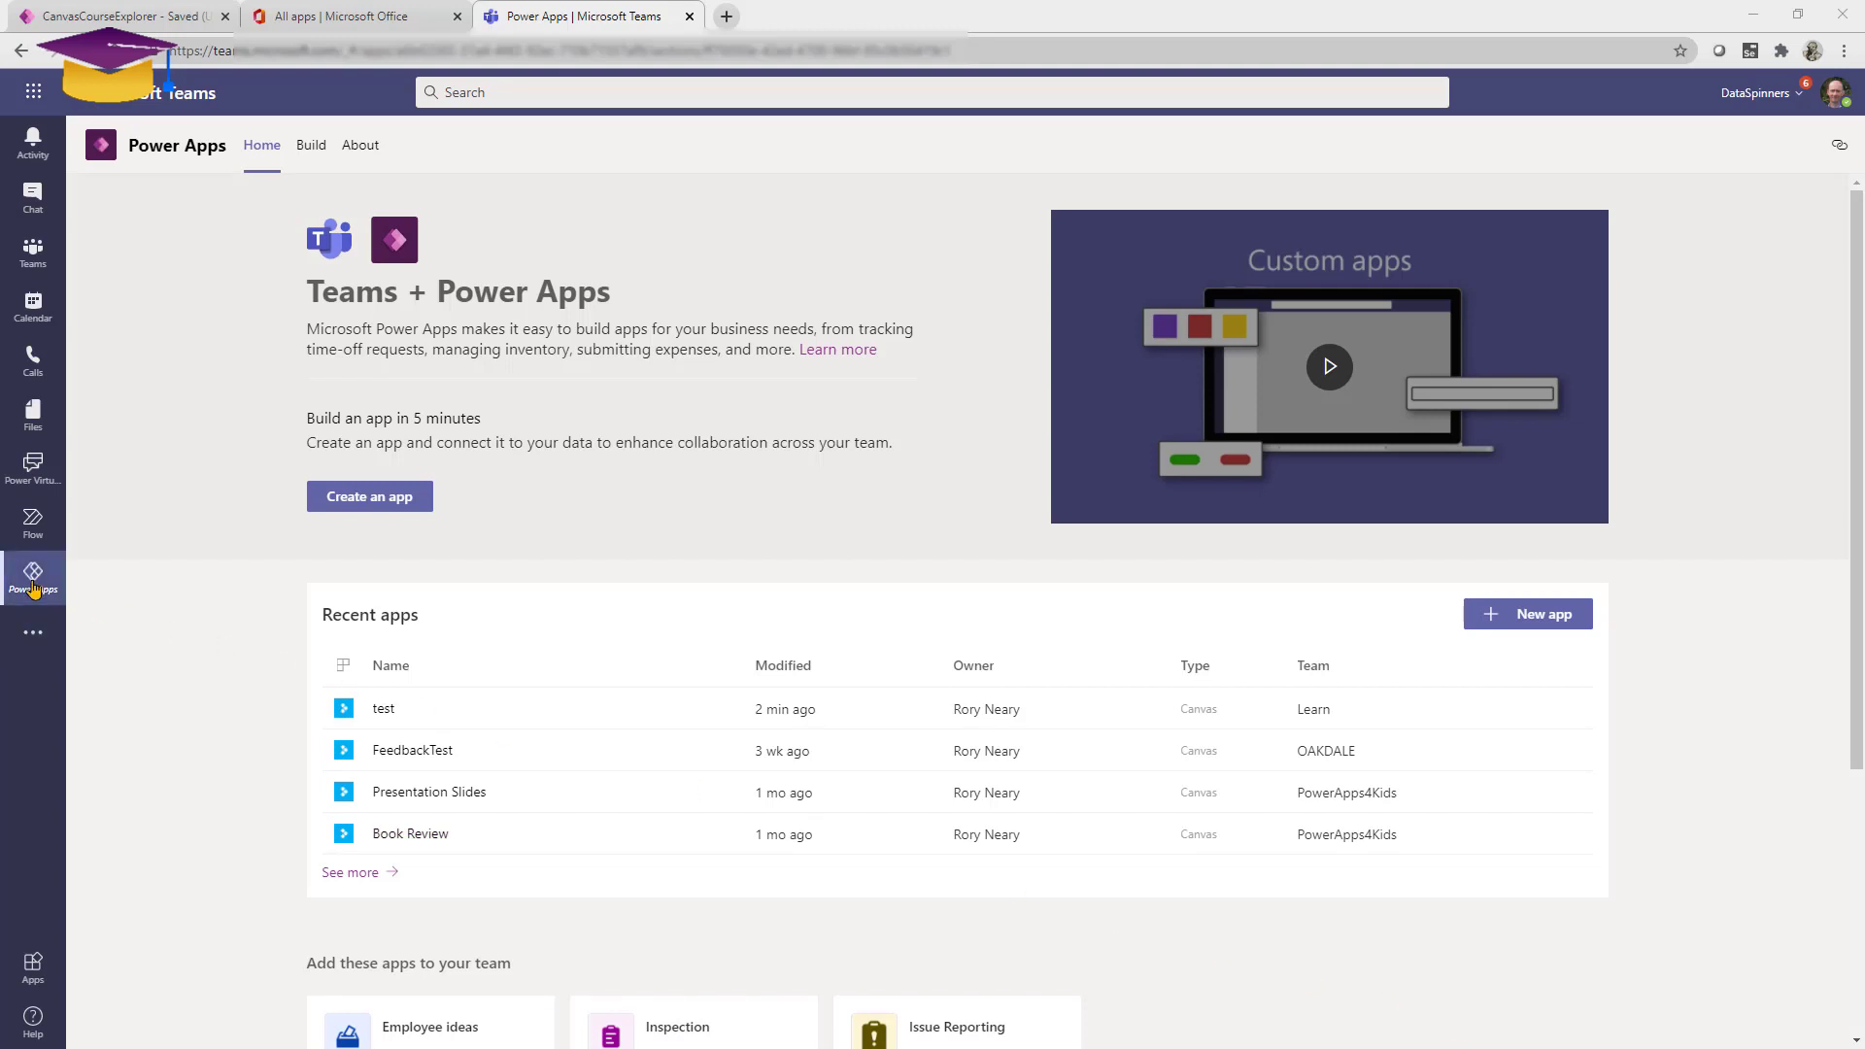
Pin Power Apps to the Teams rail and open OAKDALE's Hamilton app for editing.
{"action": "right_click", "coordinate": [33, 588]}
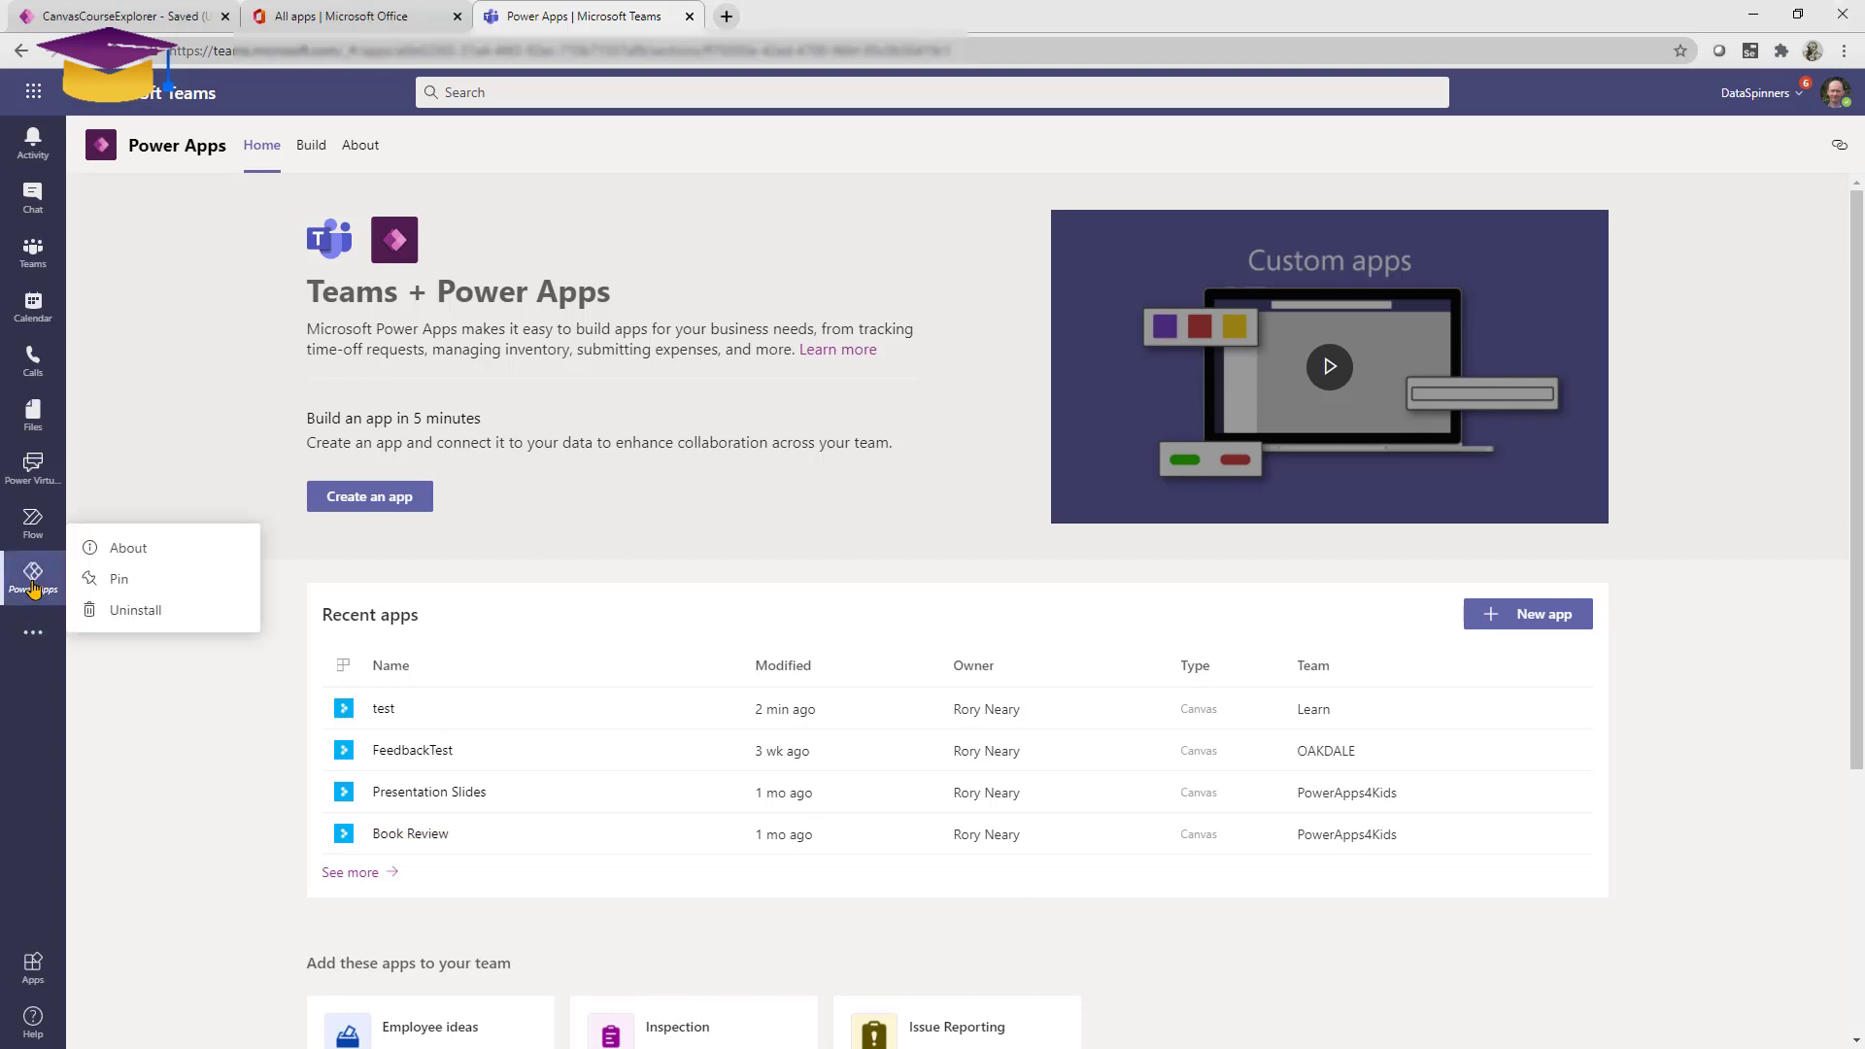
{"action": "left_click", "coordinate": [120, 580]}
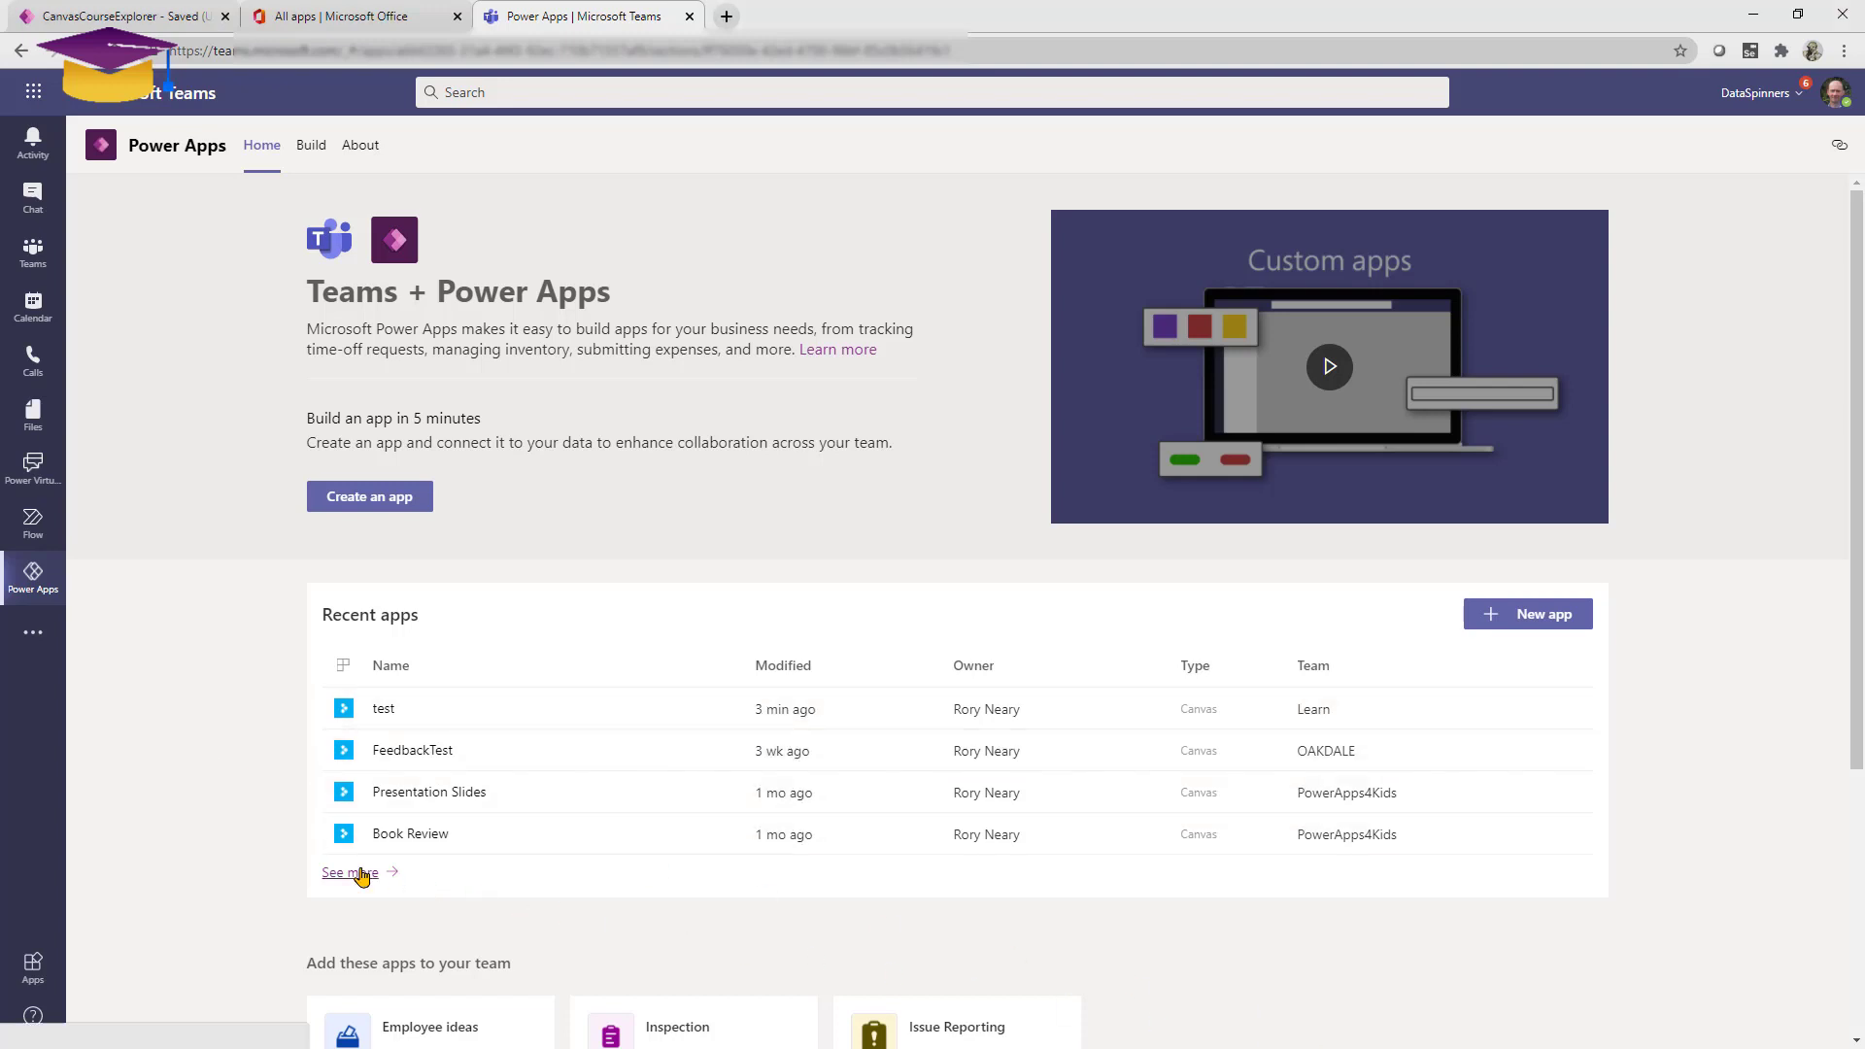
{"action": "left_click", "coordinate": [352, 874]}
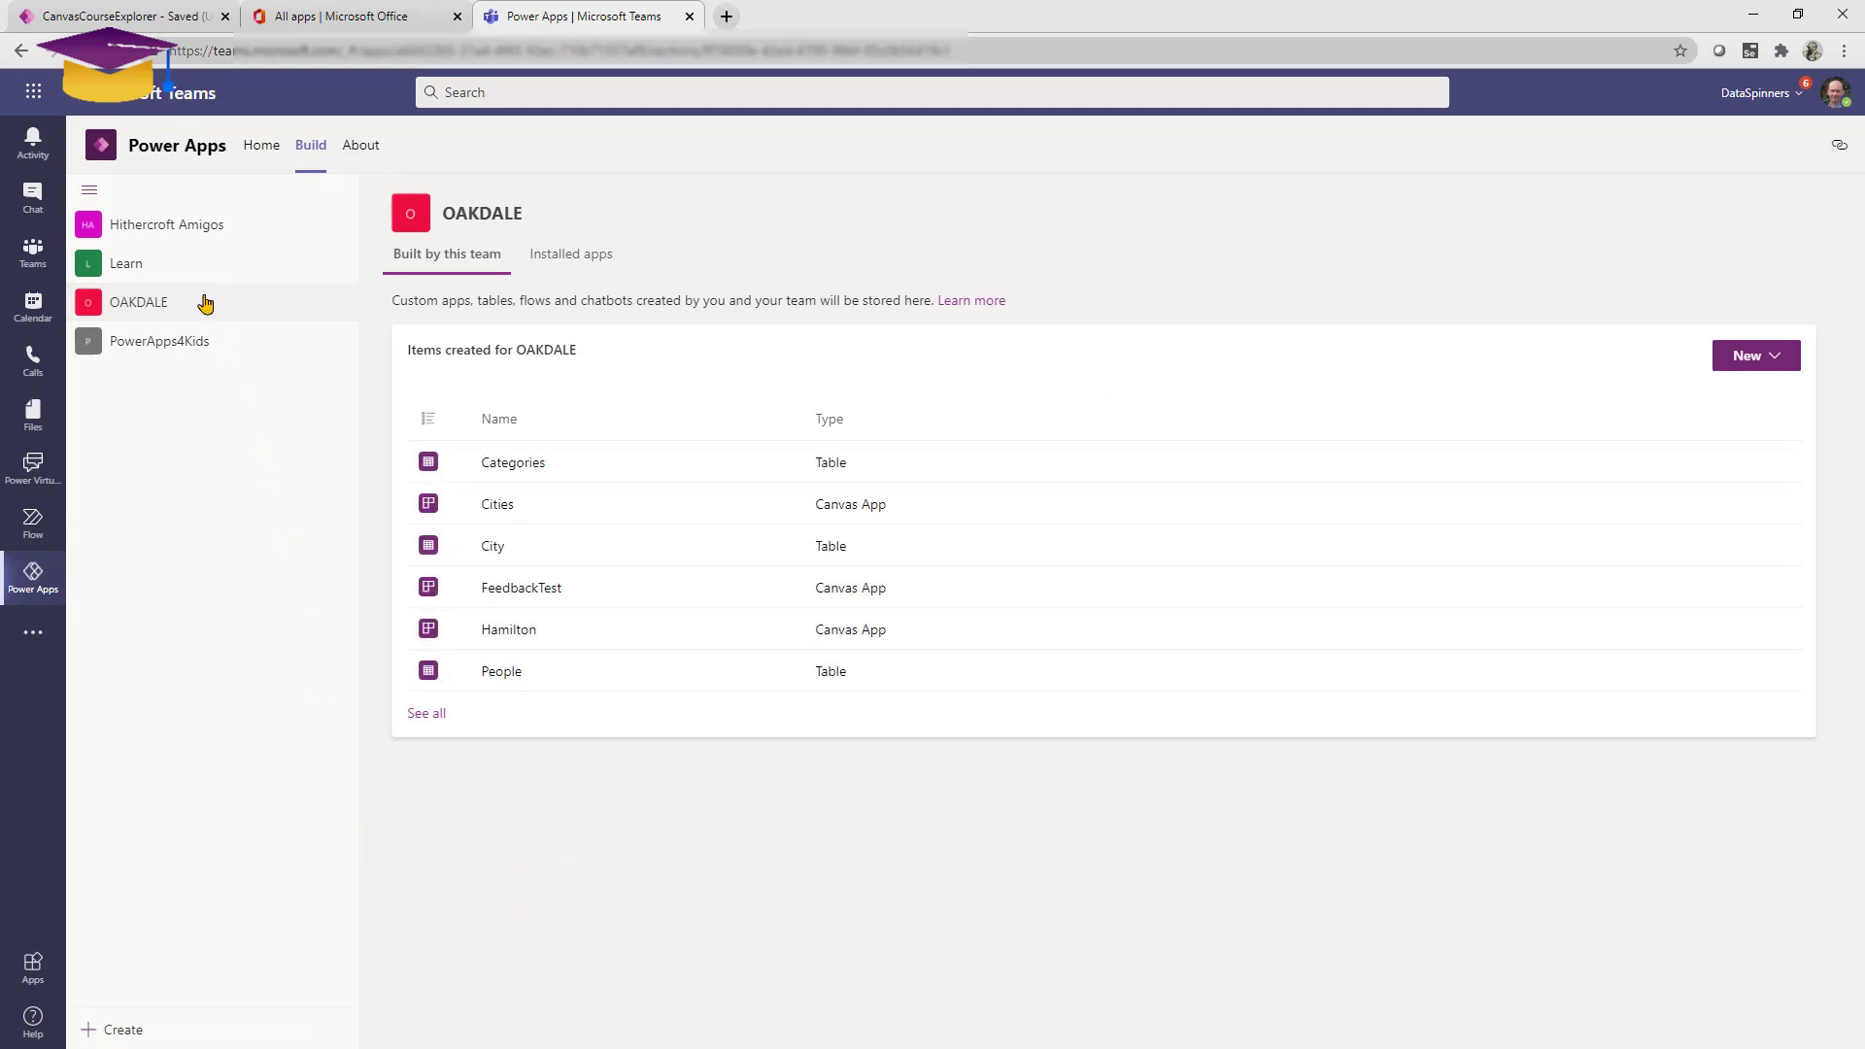
{"action": "left_click", "coordinate": [513, 633]}
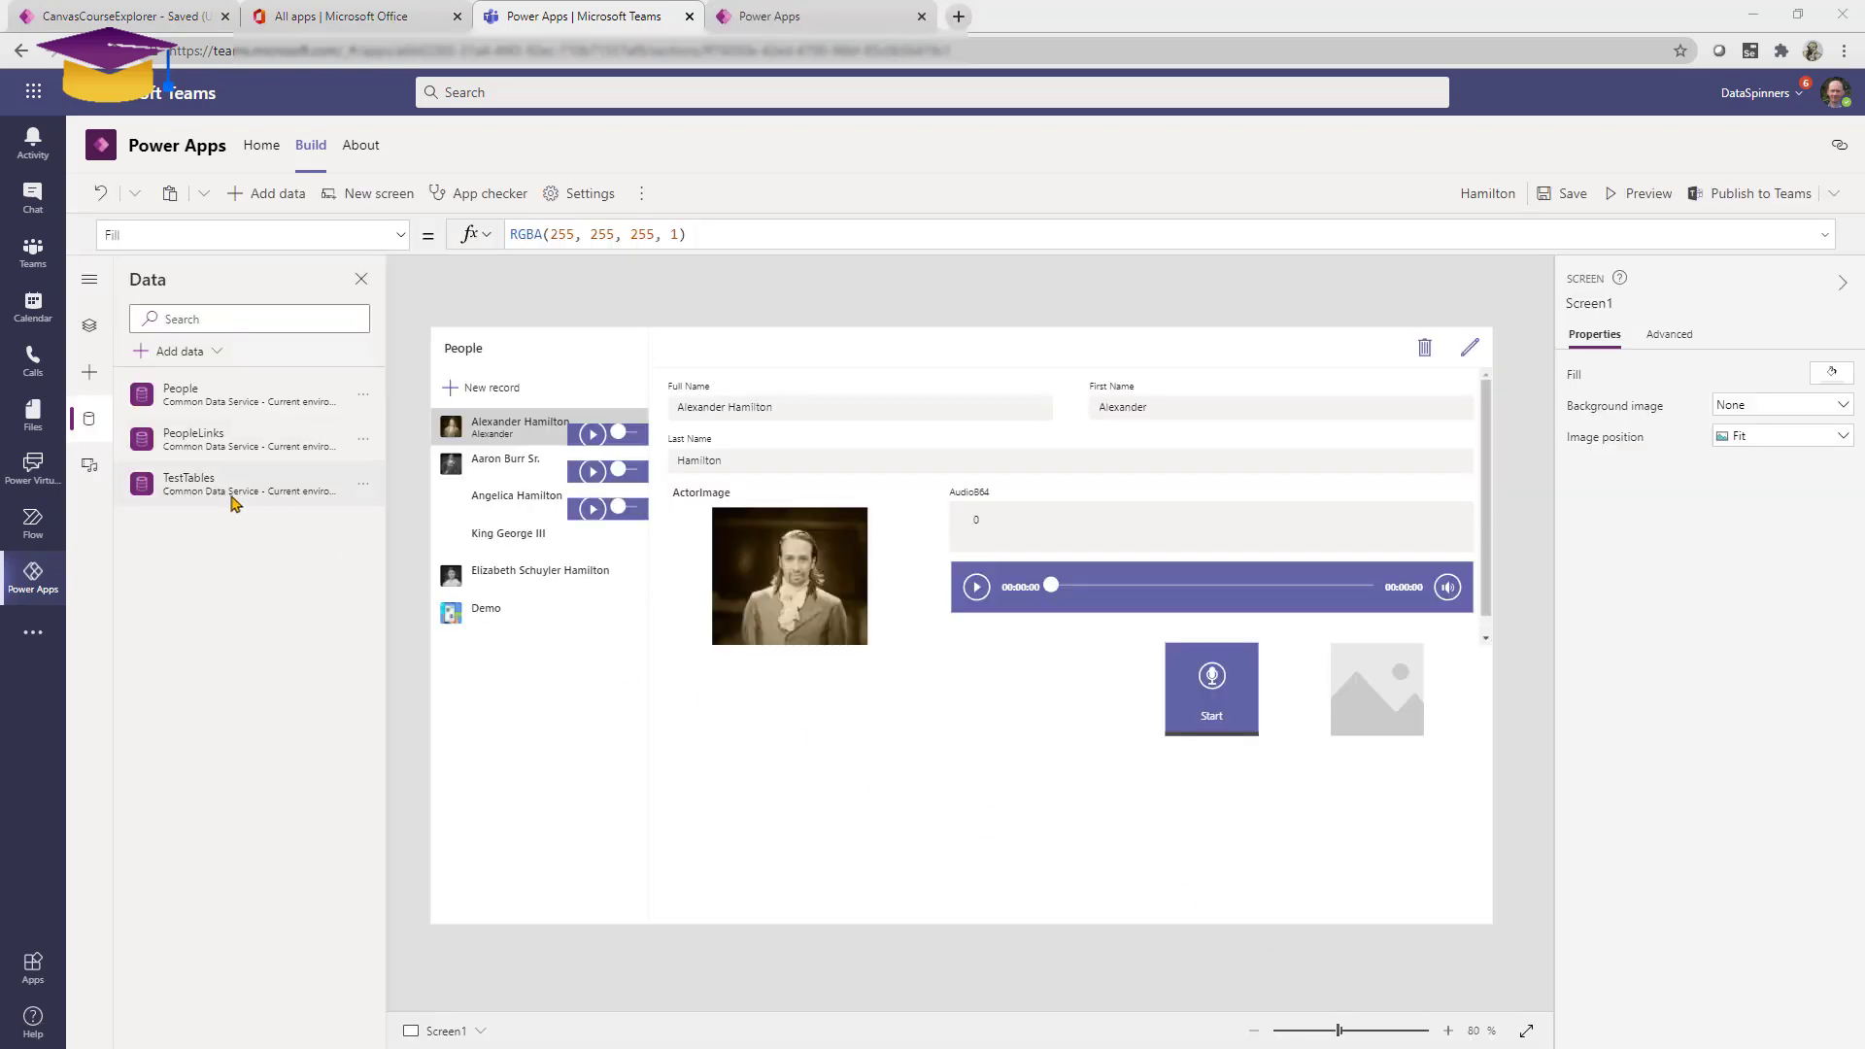
Highlight the Hamilton editor's toolbar, navigation, Data pane, properties, Fill formula and Preview, then clear annotations.
{"action": "mouse_move", "coordinate": [204, 489]}
{"action": "left_click_drag", "start_coordinate": [75, 173], "coordinate": [742, 227]}
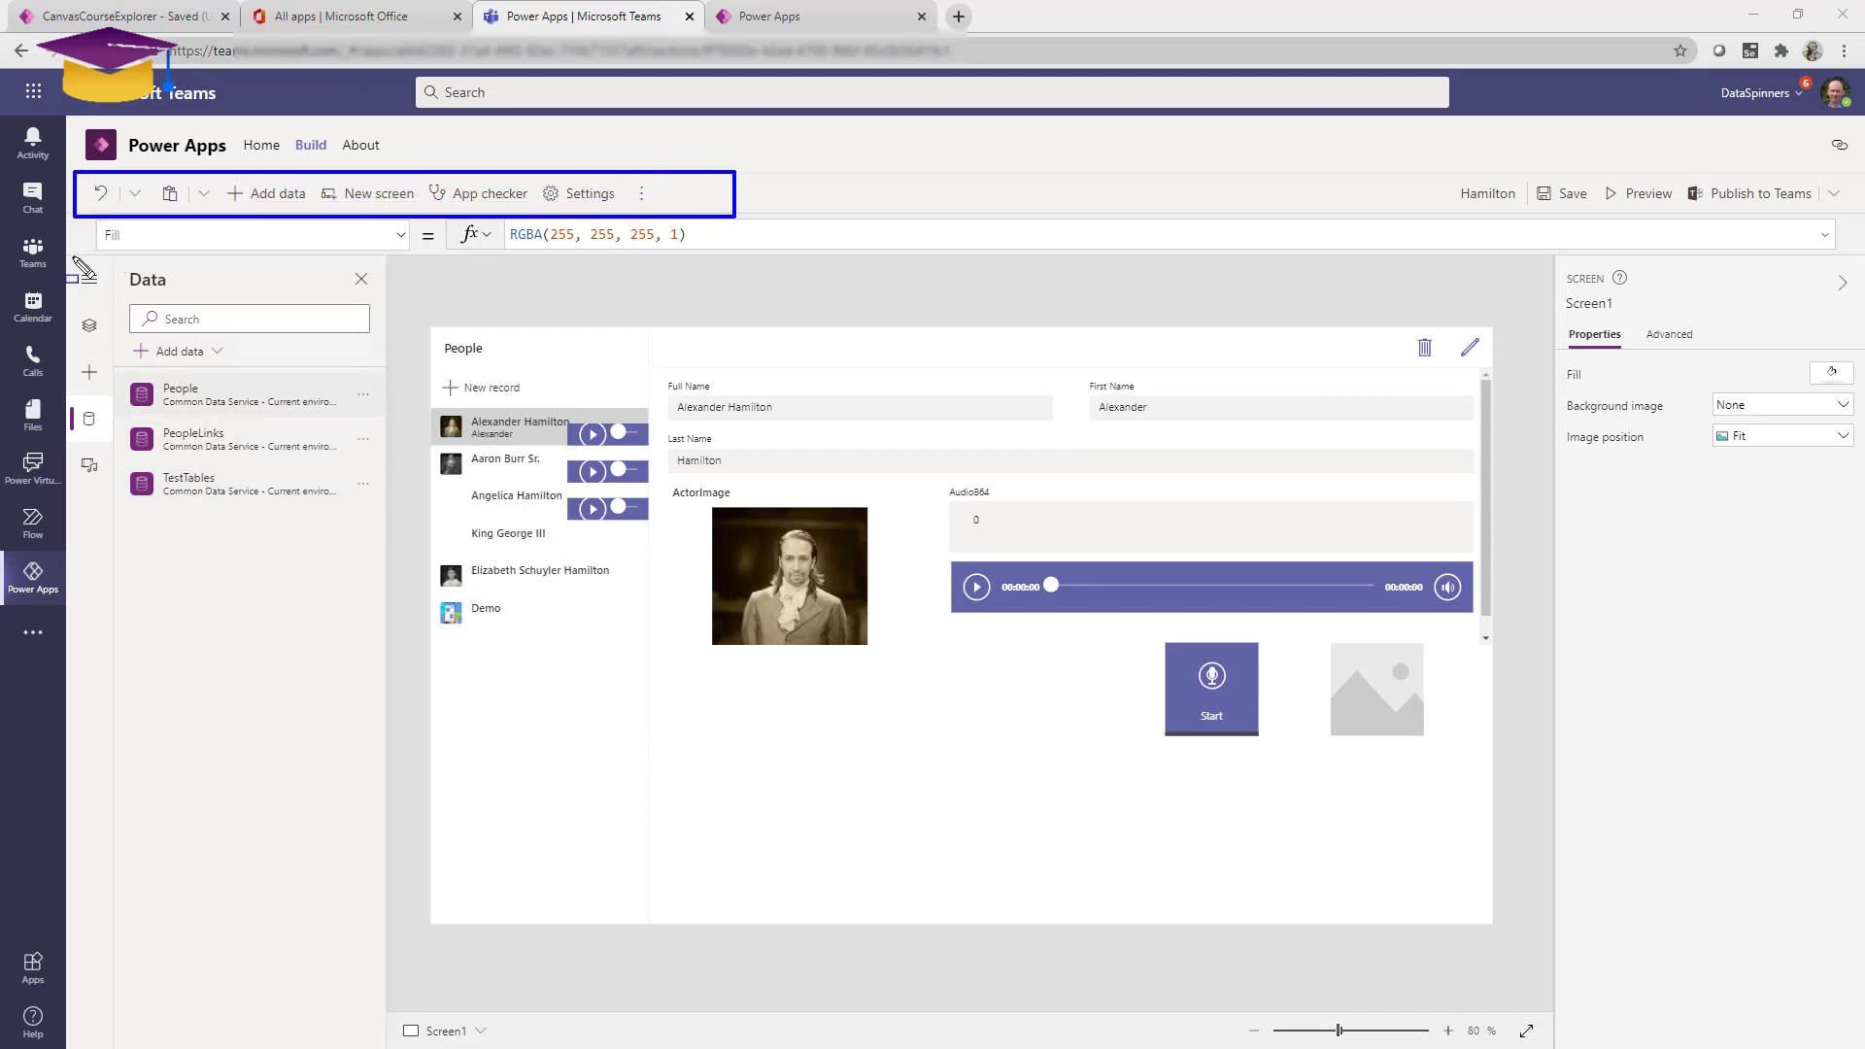
{"action": "mouse_move", "coordinate": [73, 258]}
{"action": "left_mouse_down"}
{"action": "mouse_move", "coordinate": [155, 489]}
{"action": "mouse_move", "coordinate": [437, 551]}
{"action": "left_mouse_up"}
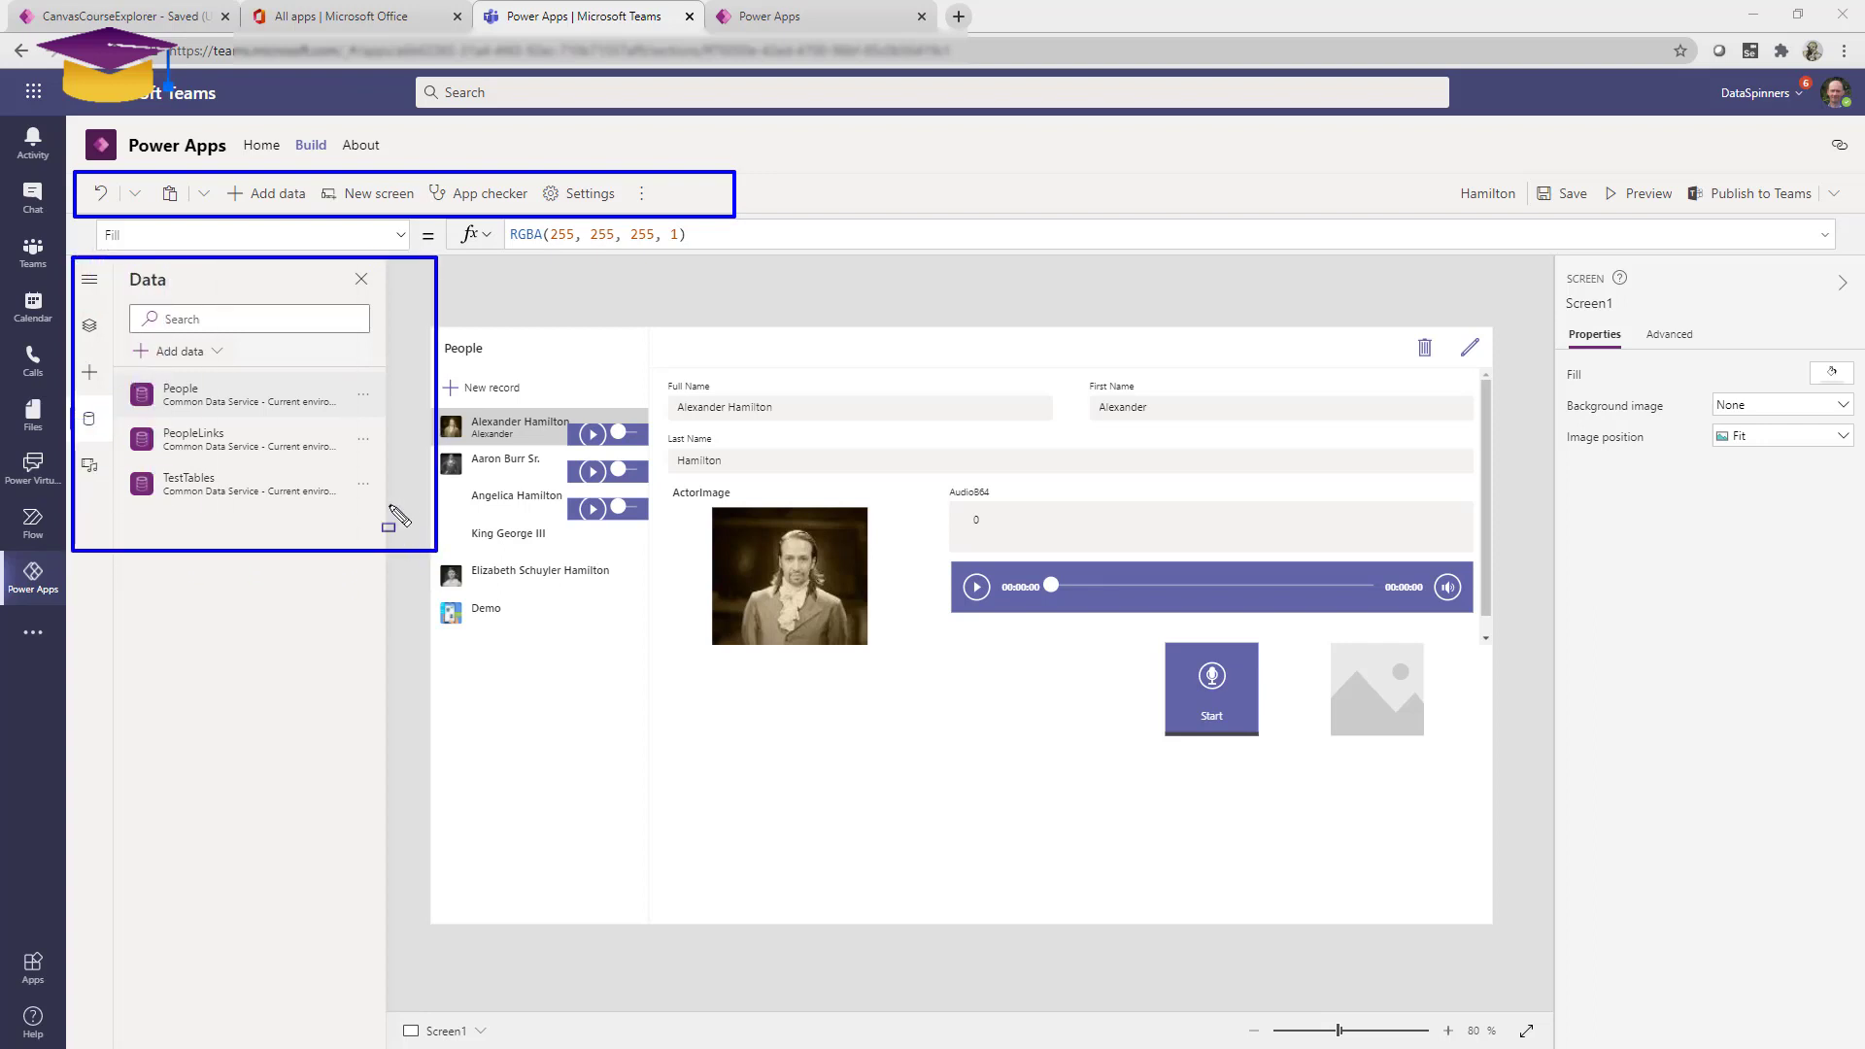
{"action": "left_click_drag", "start_coordinate": [118, 264], "coordinate": [368, 313]}
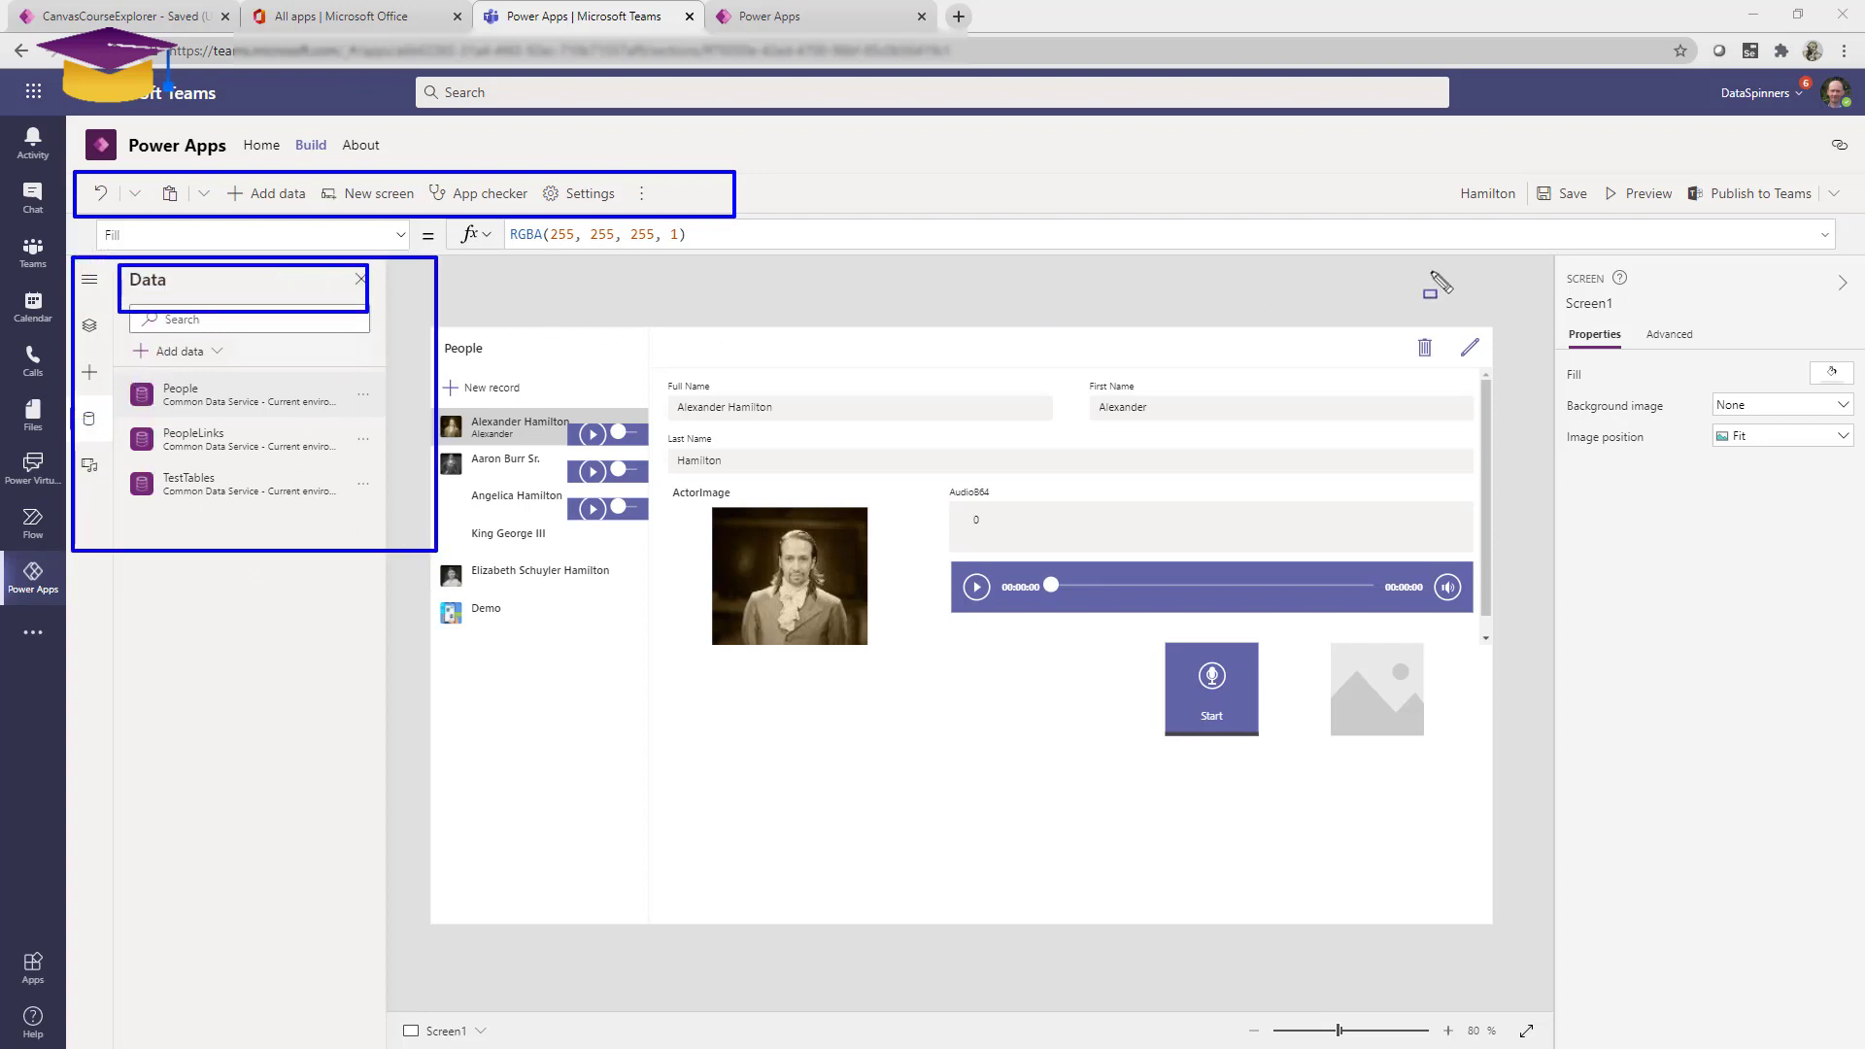
{"action": "left_click_drag", "start_coordinate": [1562, 264], "coordinate": [1864, 570]}
{"action": "left_click_drag", "start_coordinate": [1860, 639], "coordinate": [1858, 702]}
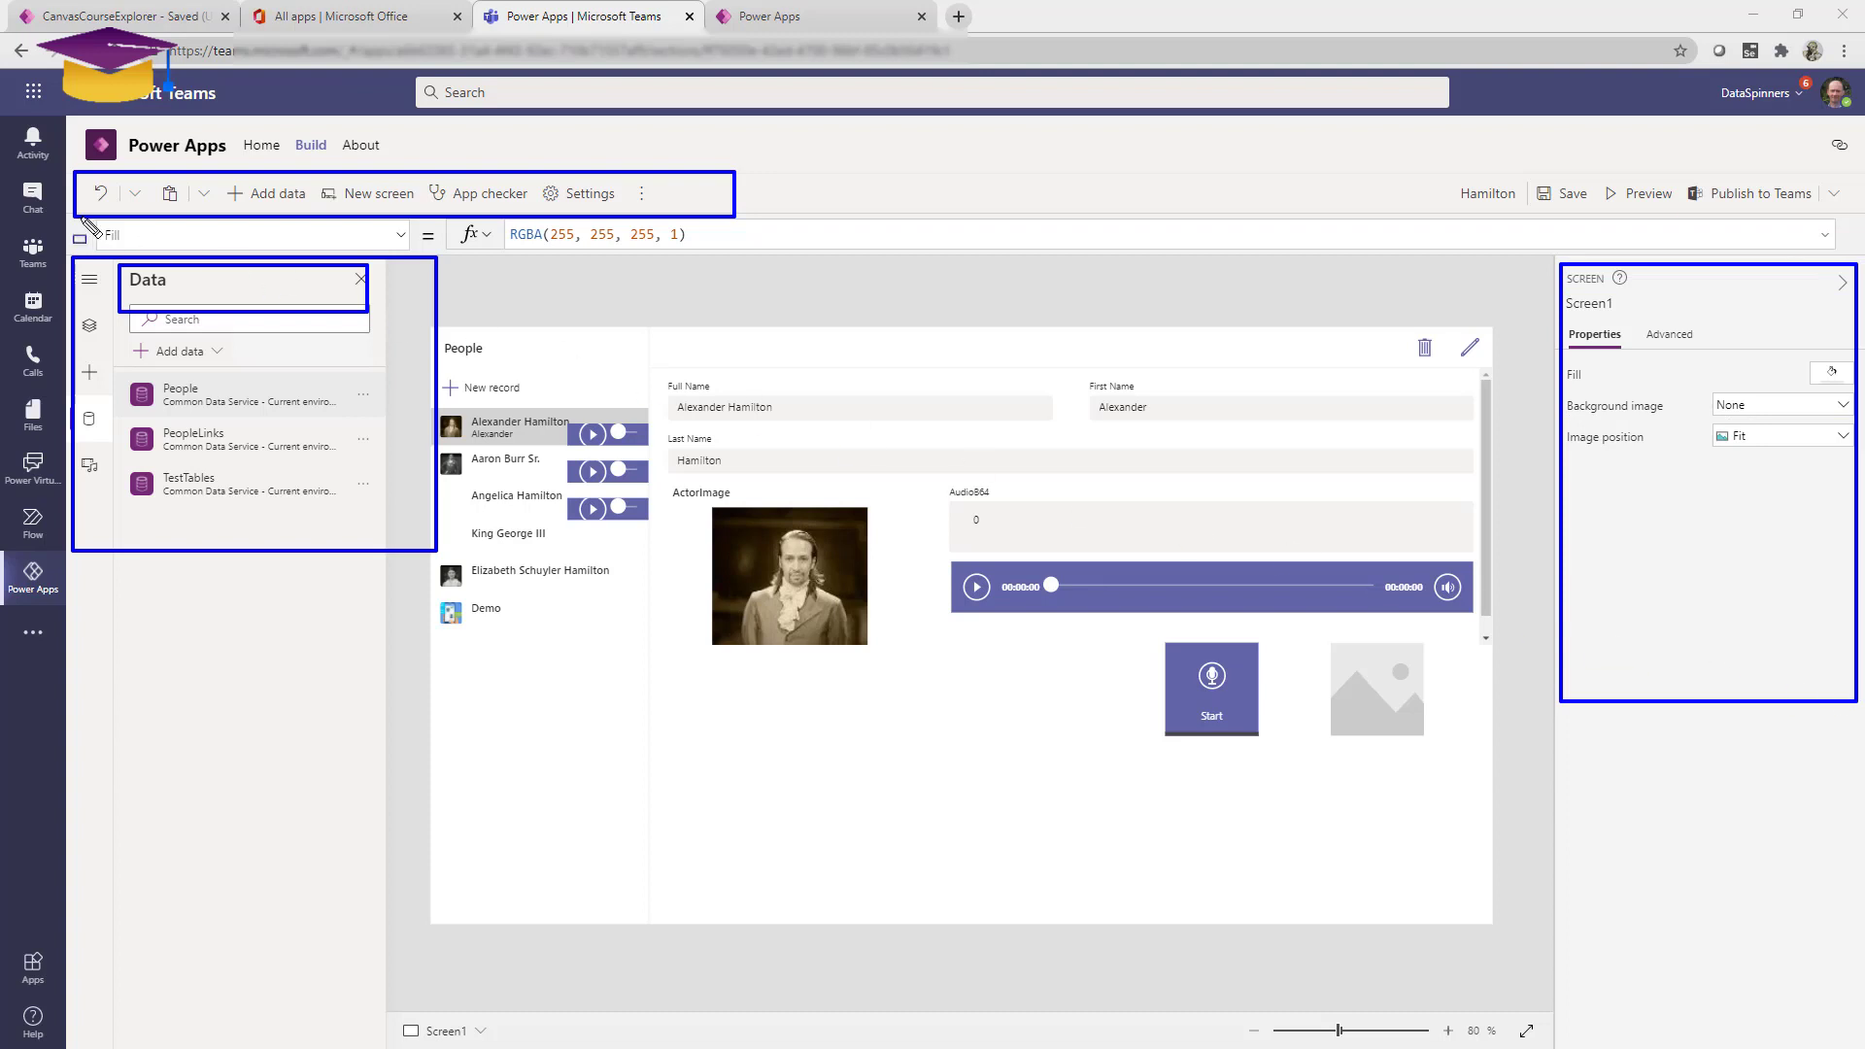
{"action": "mouse_move", "coordinate": [83, 219]}
{"action": "left_mouse_down"}
{"action": "mouse_move", "coordinate": [181, 248]}
{"action": "mouse_move", "coordinate": [425, 259]}
{"action": "left_mouse_up"}
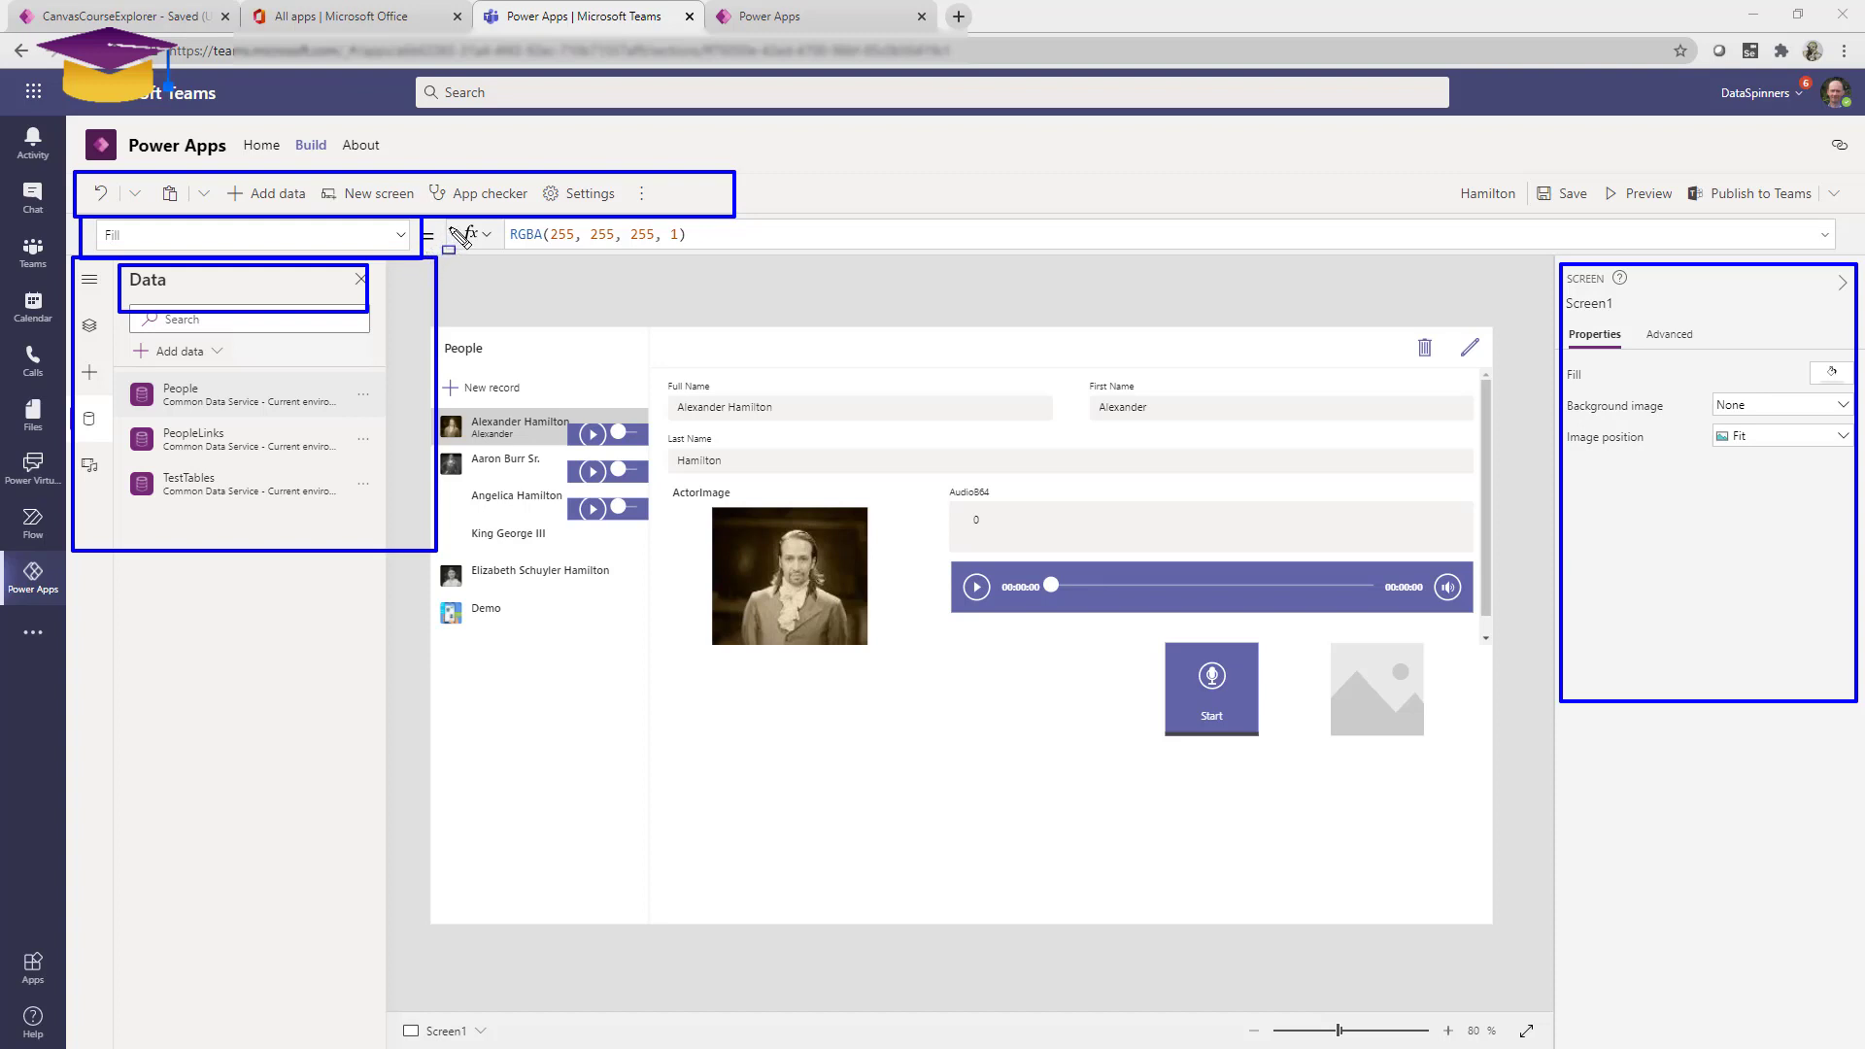
{"action": "left_click_drag", "start_coordinate": [451, 227], "coordinate": [969, 264]}
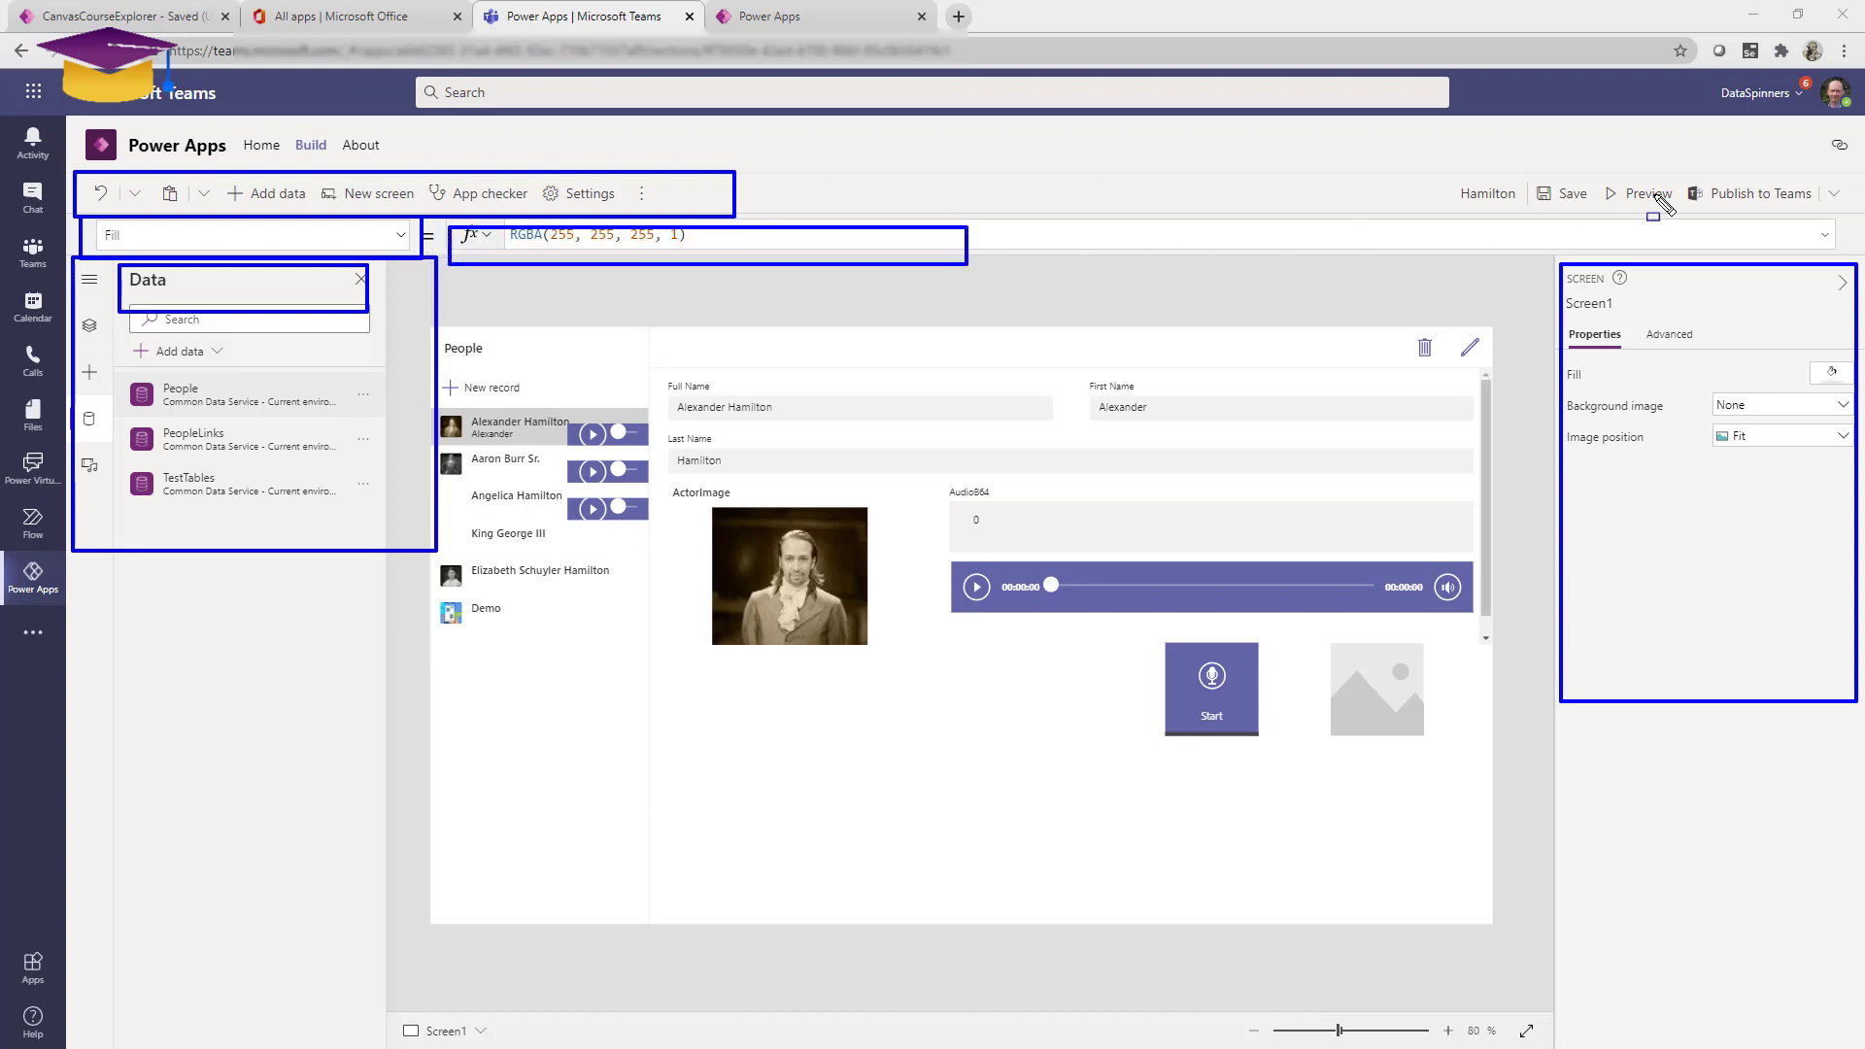
{"action": "mouse_move", "coordinate": [1606, 173]}
{"action": "left_mouse_down"}
{"action": "mouse_move", "coordinate": [1687, 212]}
{"action": "mouse_move", "coordinate": [1790, 196]}
{"action": "mouse_move", "coordinate": [1832, 222]}
{"action": "left_mouse_up"}
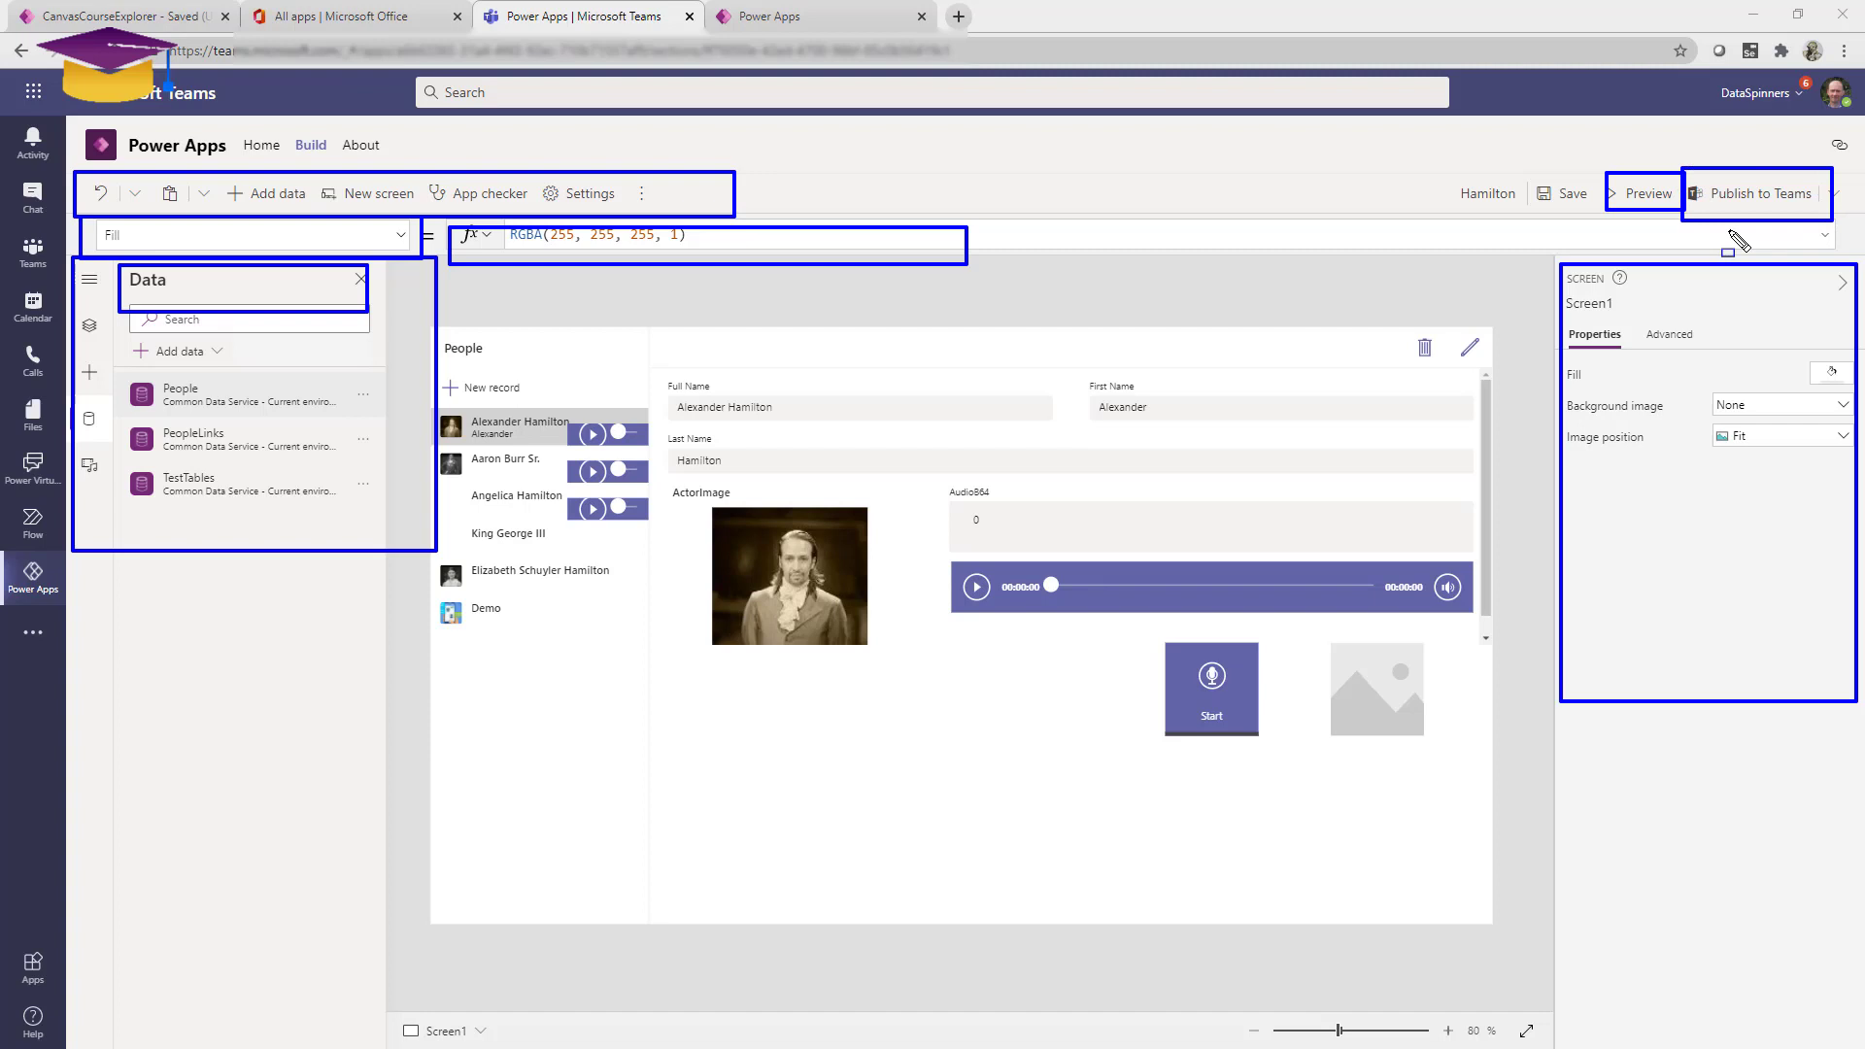
{"action": "key", "text": "Escape"}
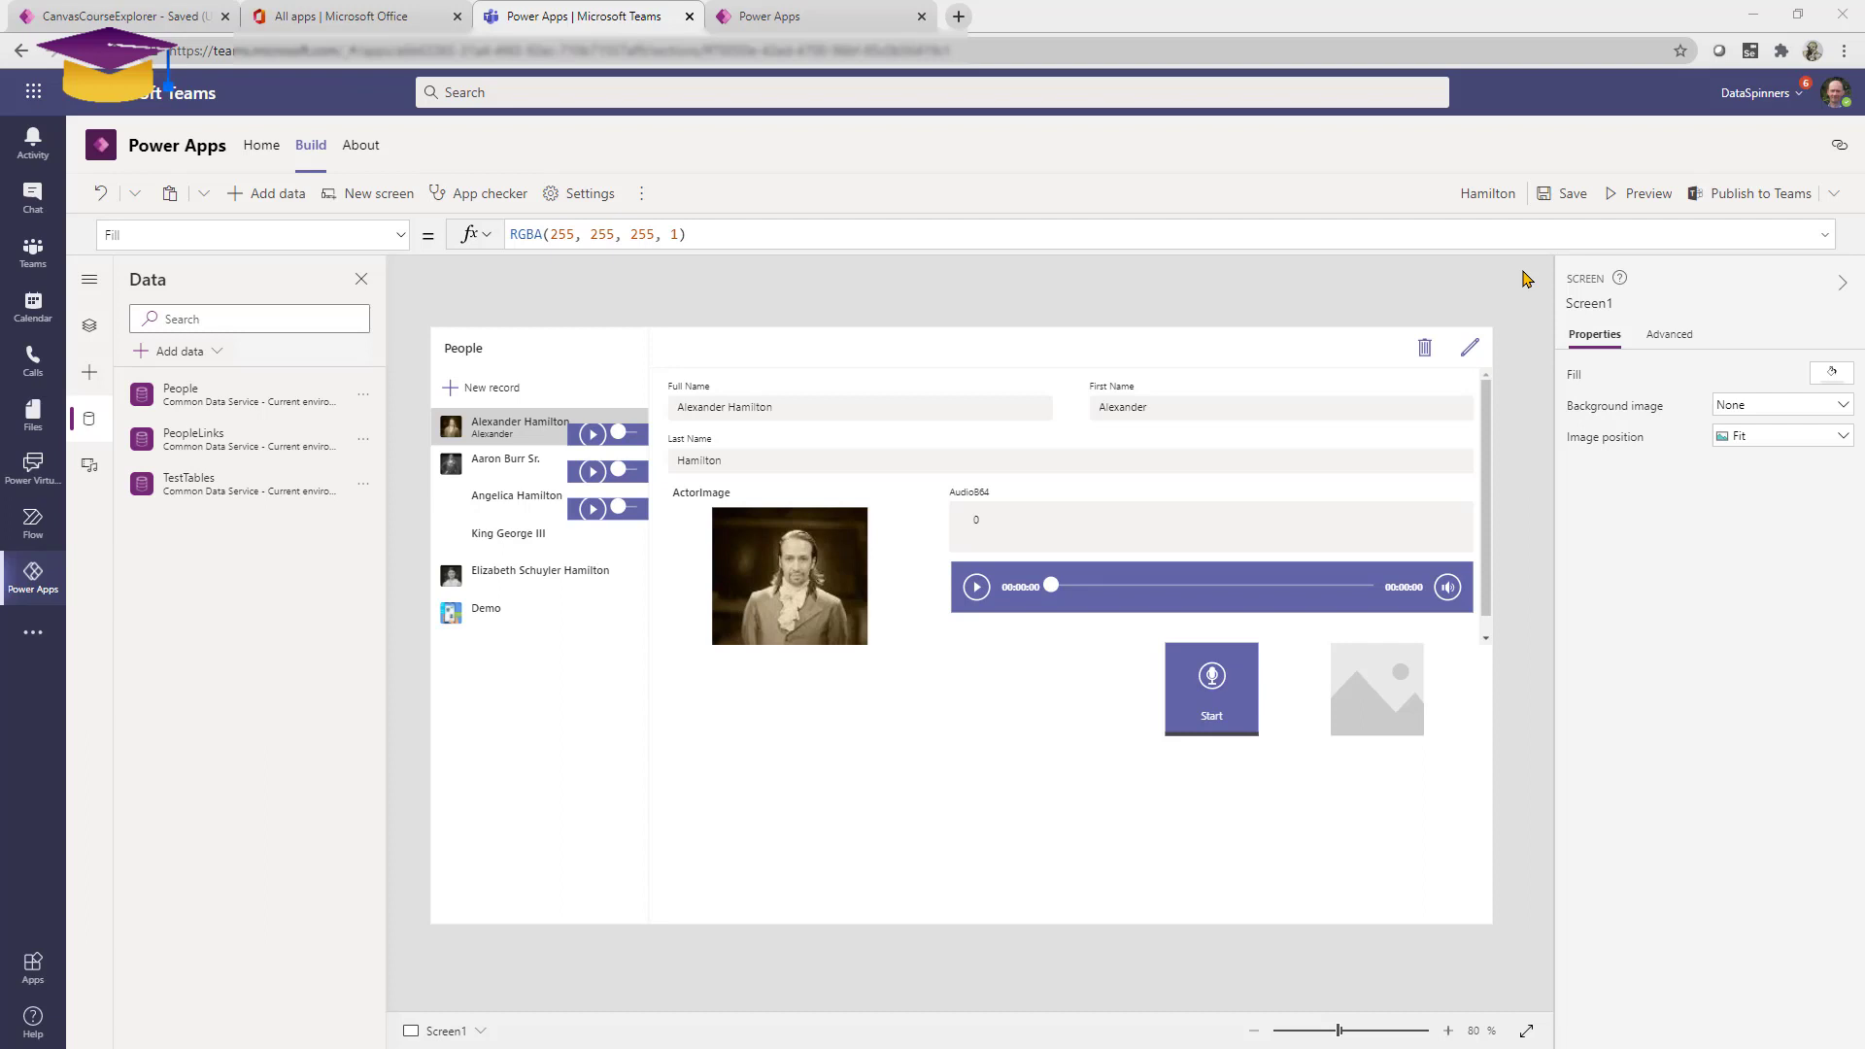
Outline the editor's main menu and command ribbon, then show the Insert commands.
{"action": "left_click", "coordinate": [151, 24]}
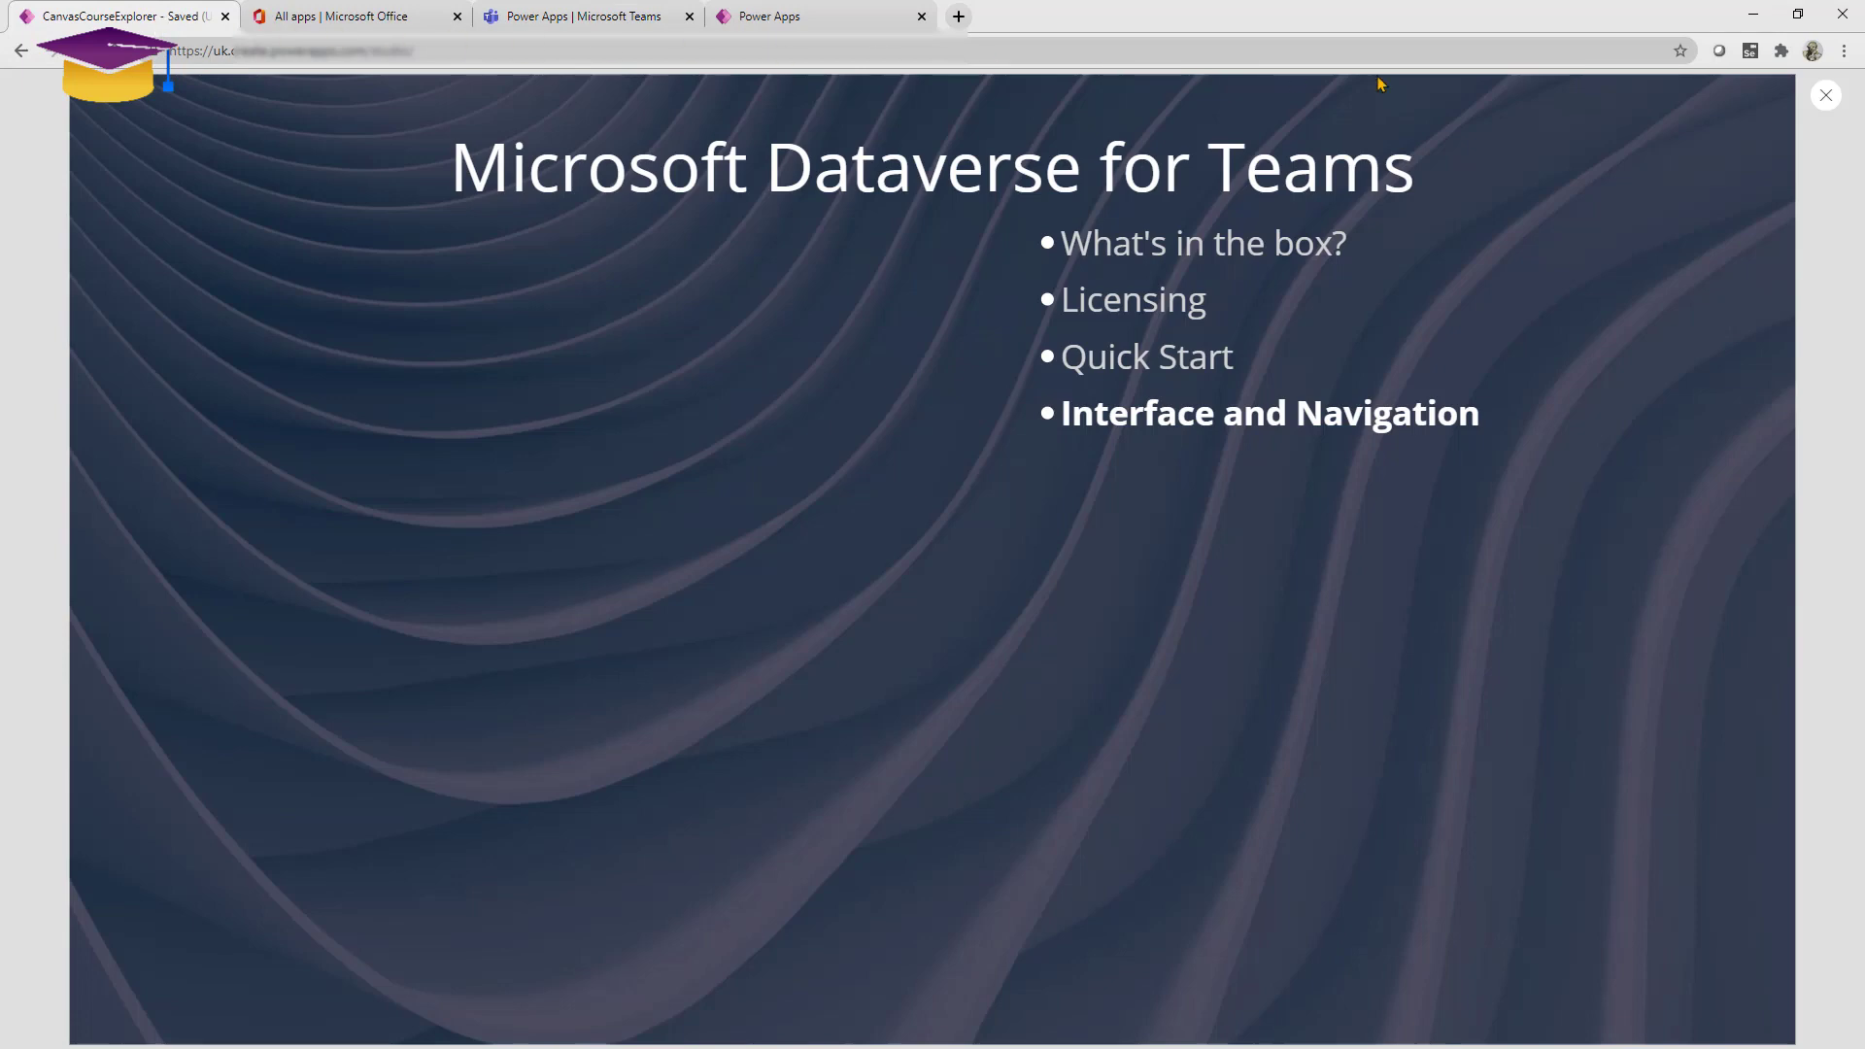
{"action": "left_click", "coordinate": [1827, 97]}
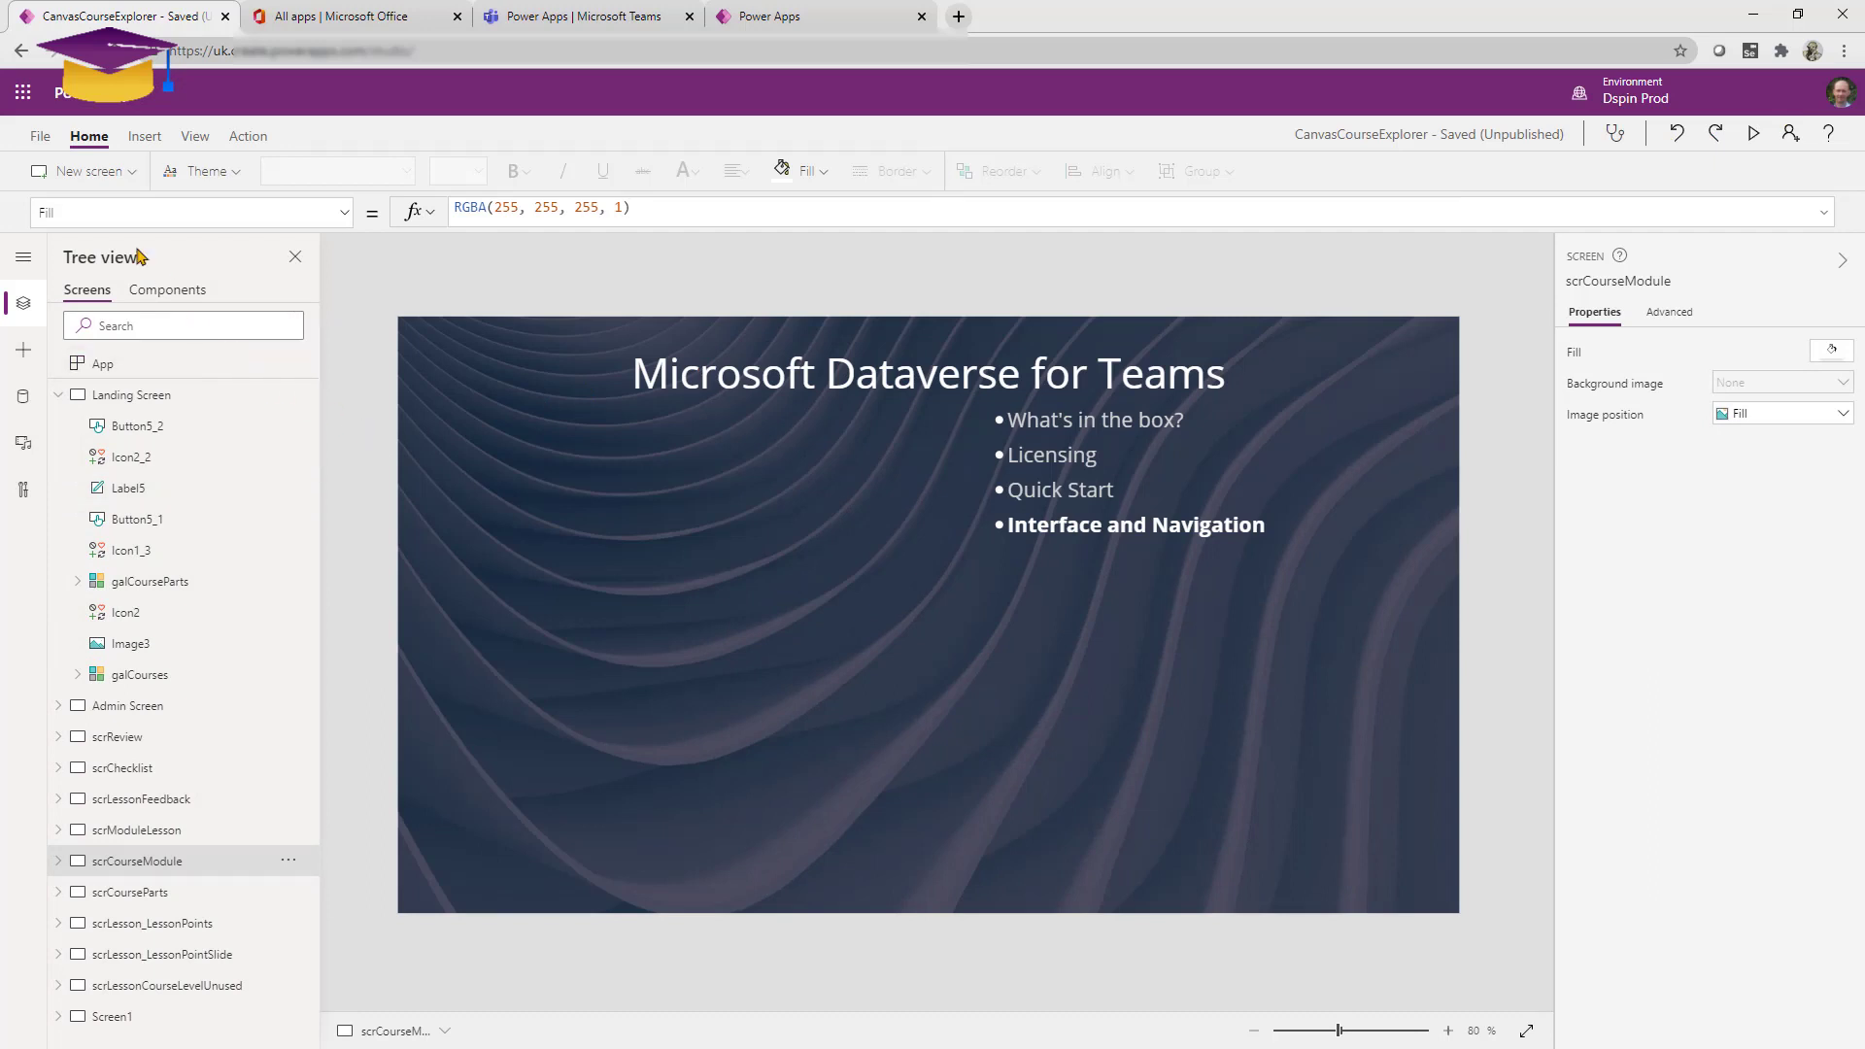
{"action": "mouse_move", "coordinate": [13, 116]}
{"action": "left_mouse_down"}
{"action": "mouse_move", "coordinate": [39, 142]}
{"action": "mouse_move", "coordinate": [339, 153]}
{"action": "left_mouse_up"}
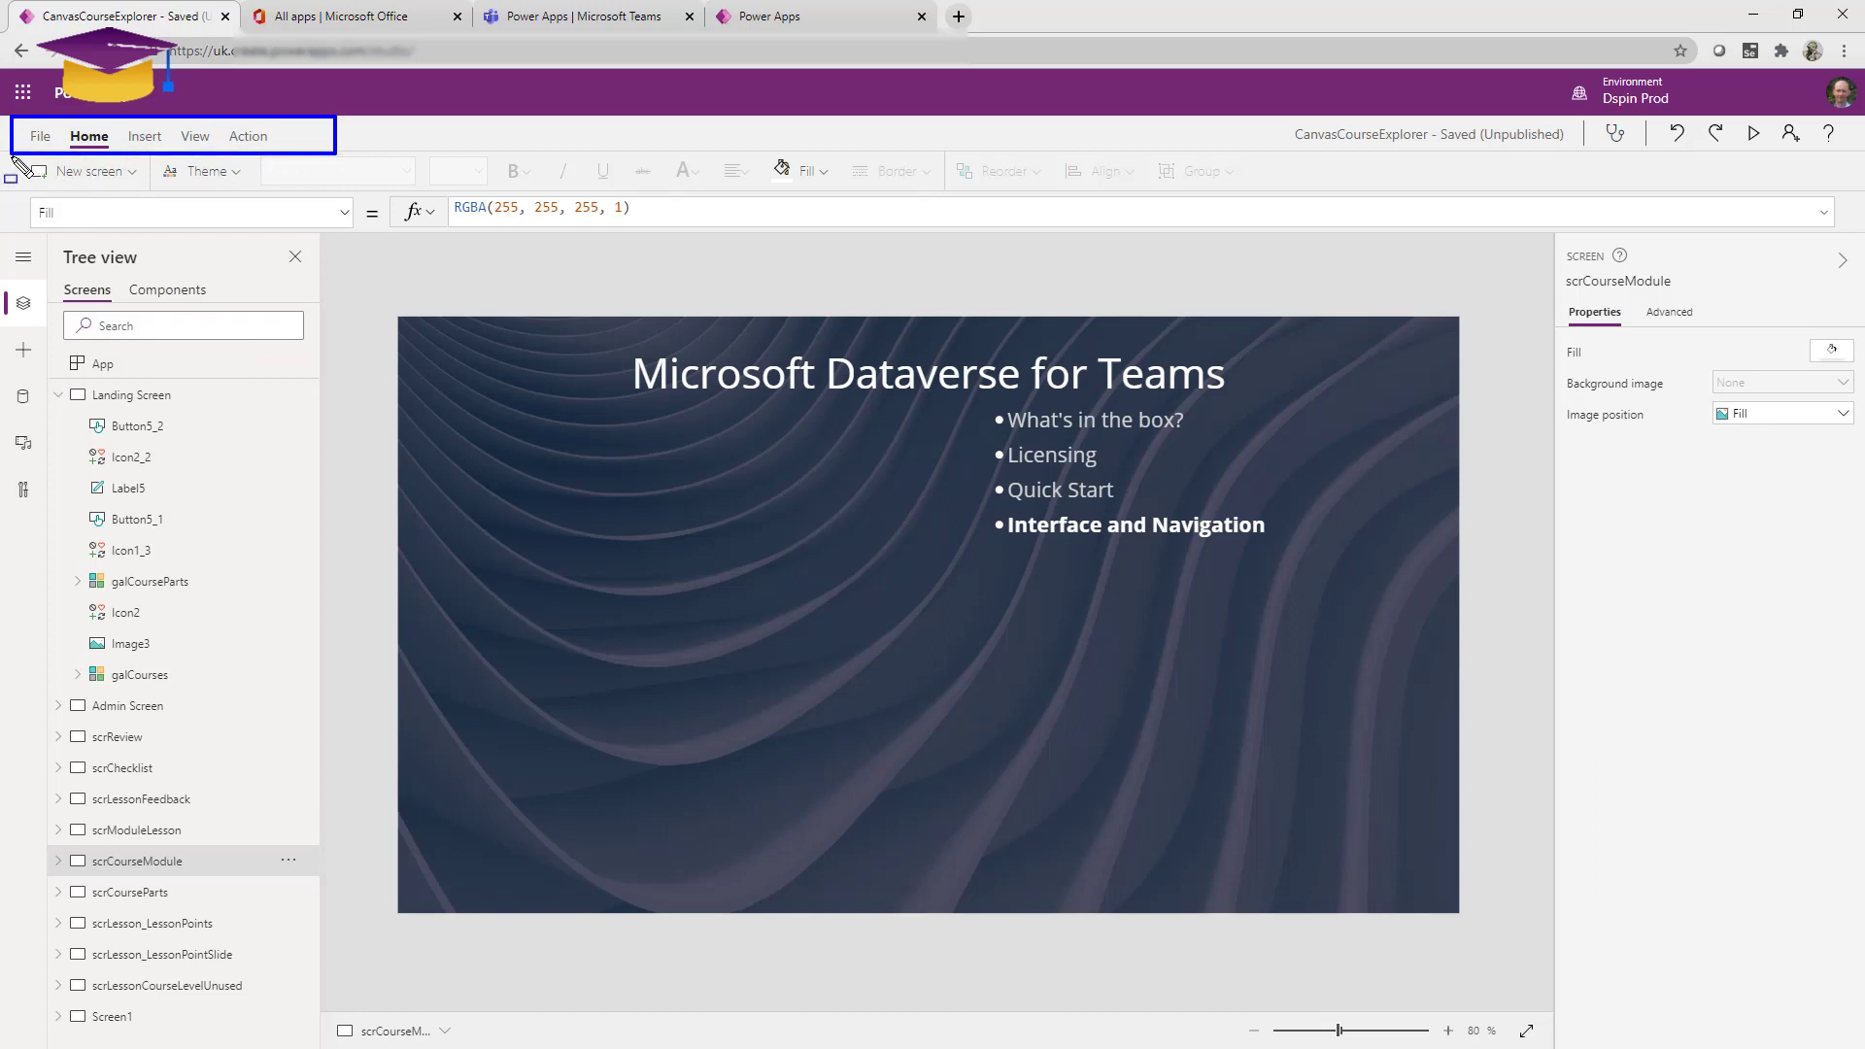
{"action": "mouse_move", "coordinate": [10, 156]}
{"action": "left_mouse_down"}
{"action": "mouse_move", "coordinate": [1434, 170]}
{"action": "mouse_move", "coordinate": [1448, 192]}
{"action": "left_mouse_up"}
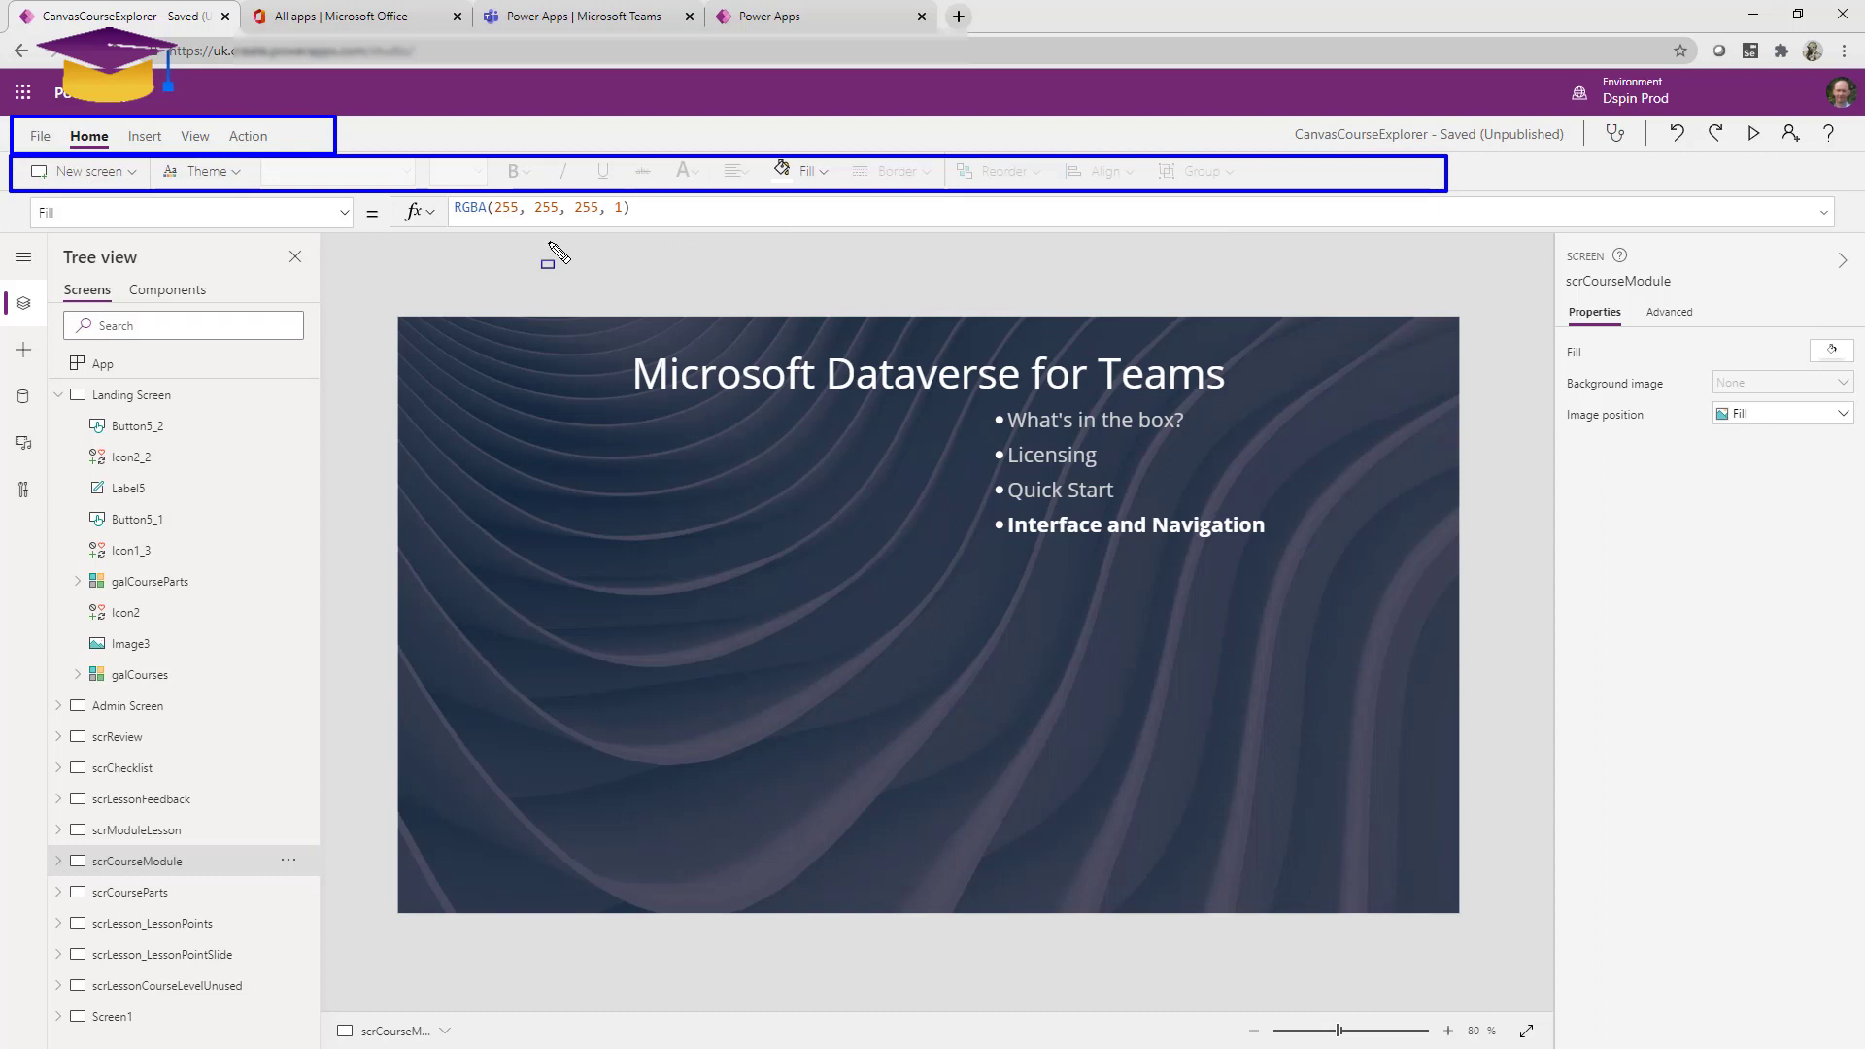
{"action": "key", "text": "Escape"}
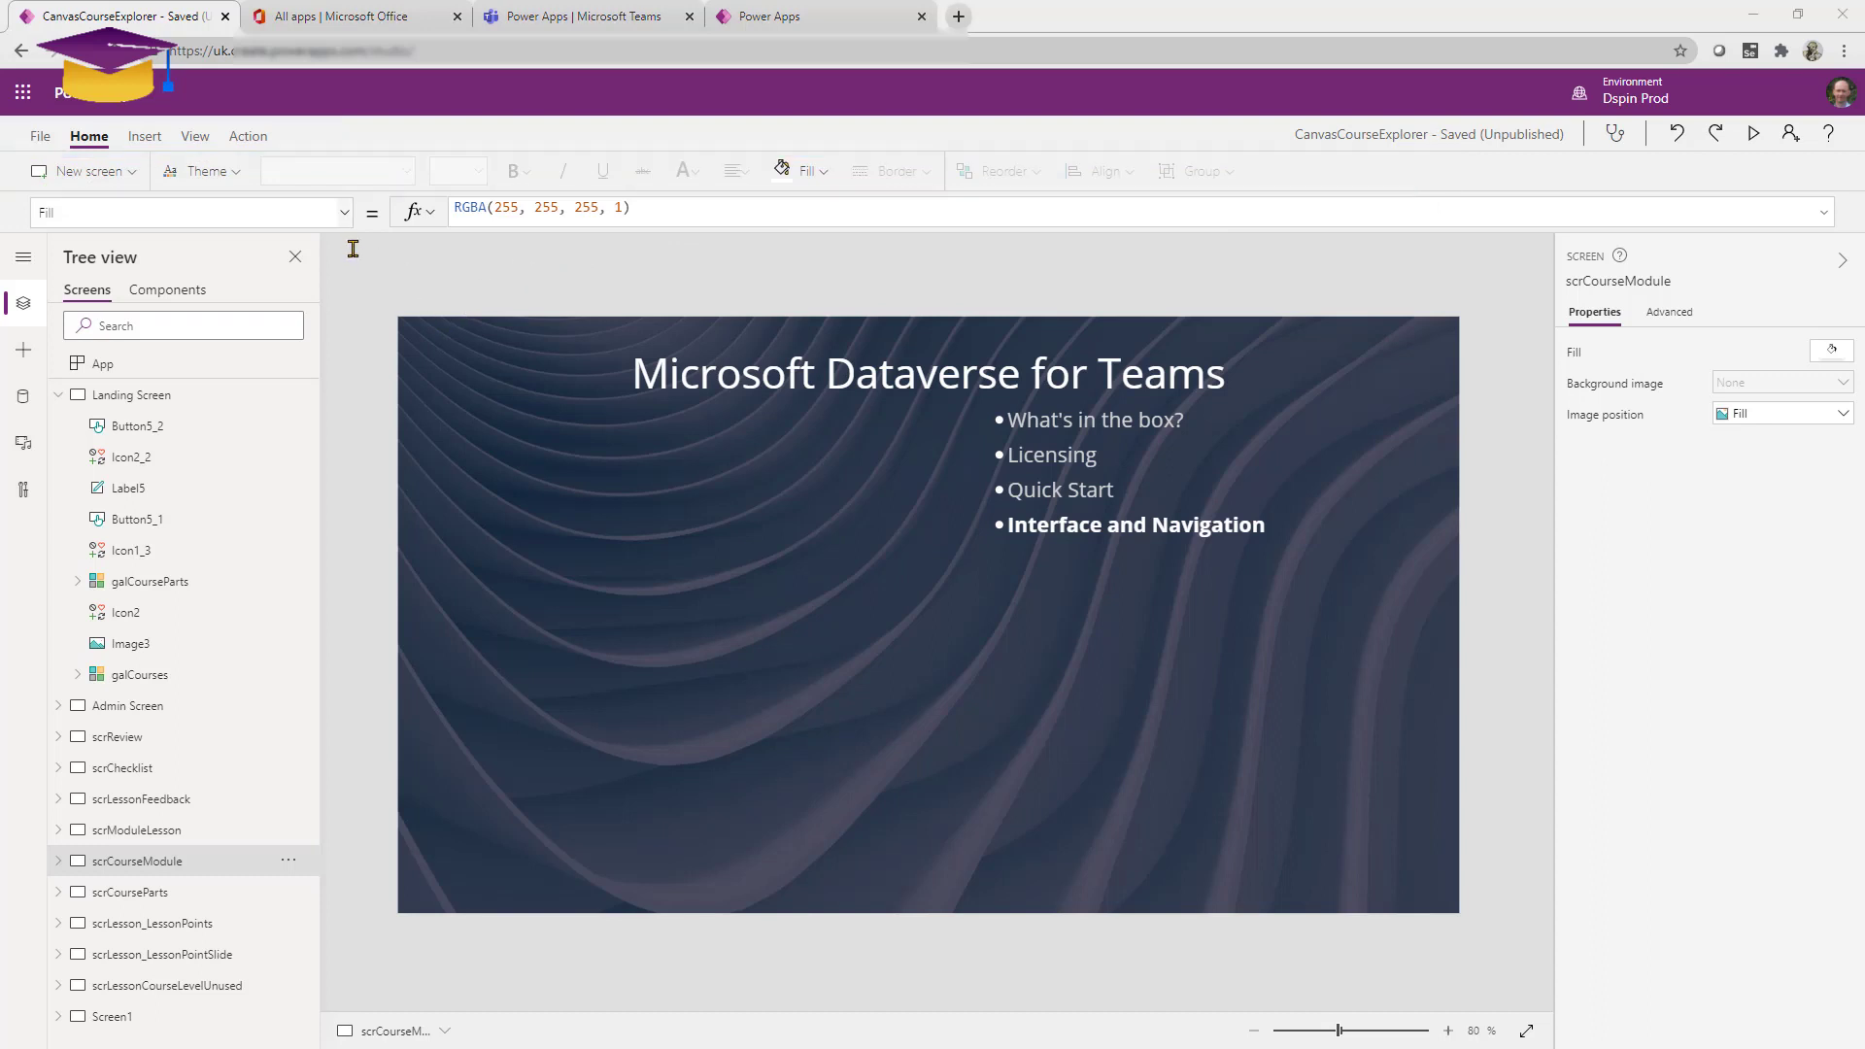
{"action": "left_click", "coordinate": [145, 136]}
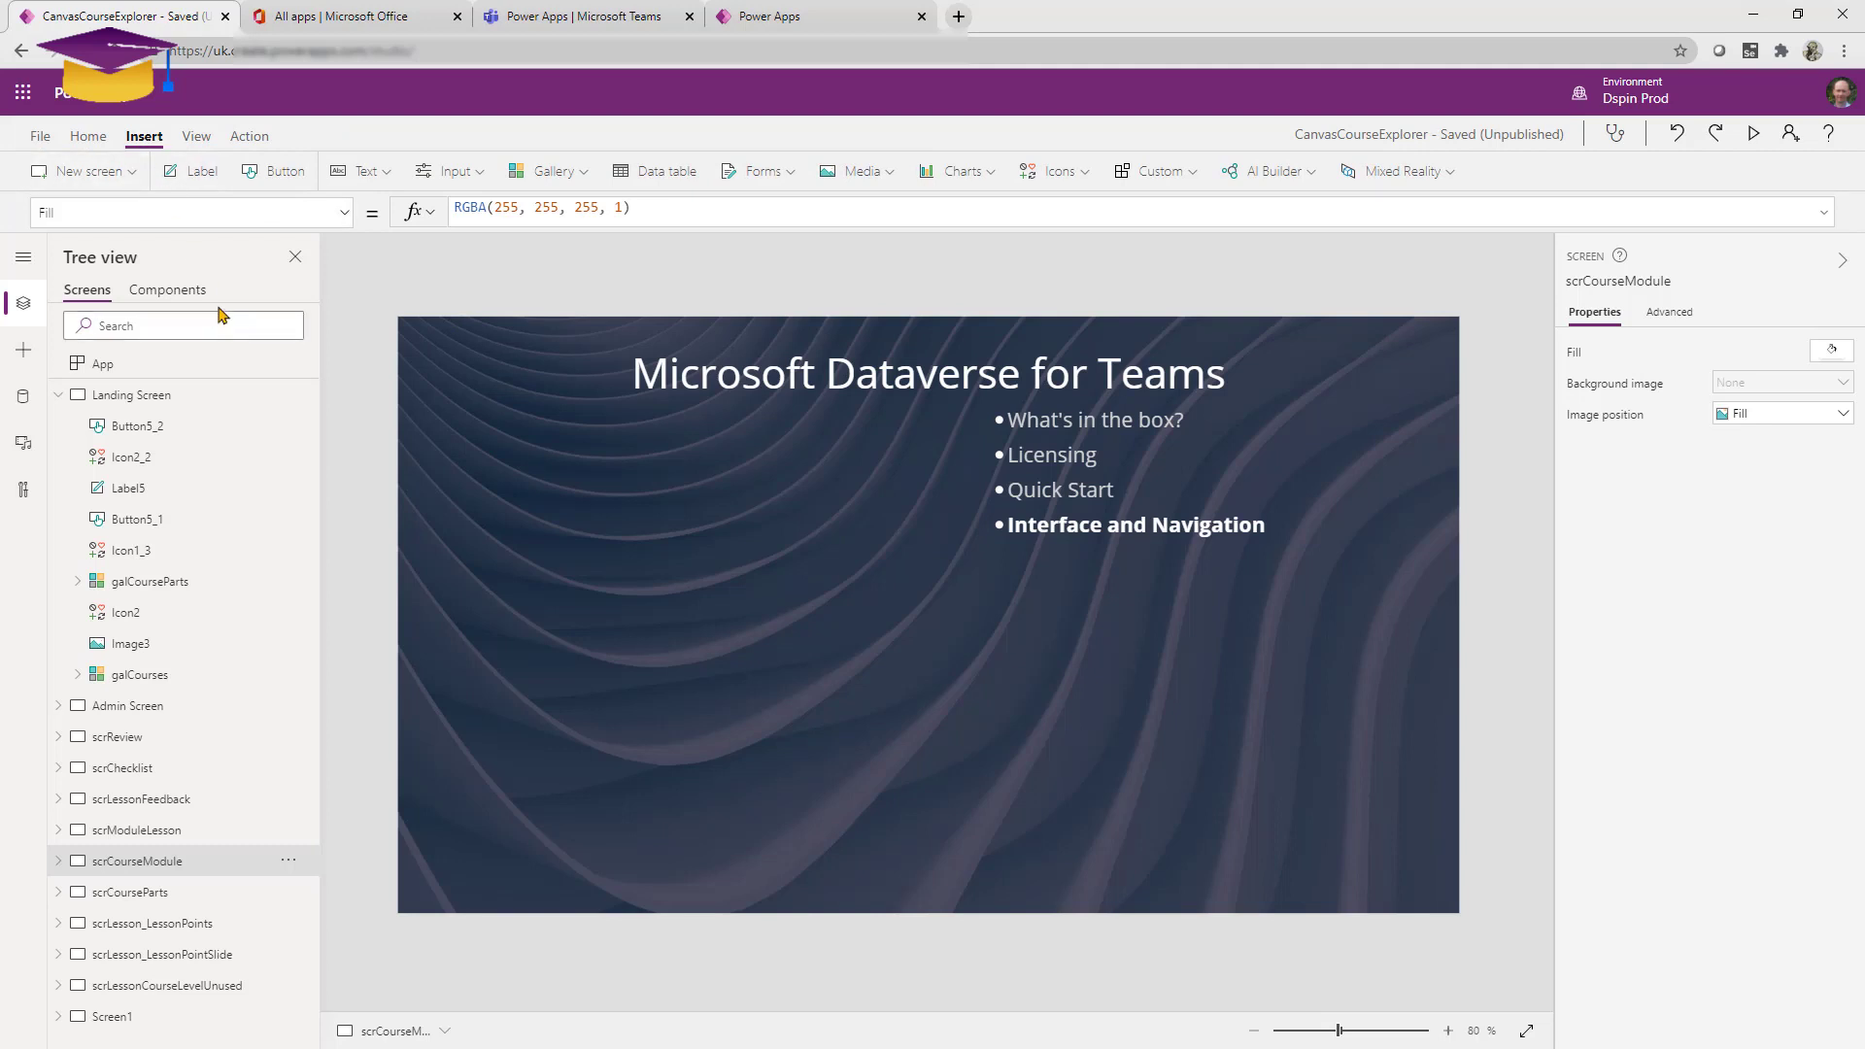
Return to the Hamilton app inside Teams and advance the slides to Dataverse Database.
{"action": "left_click", "coordinate": [768, 17]}
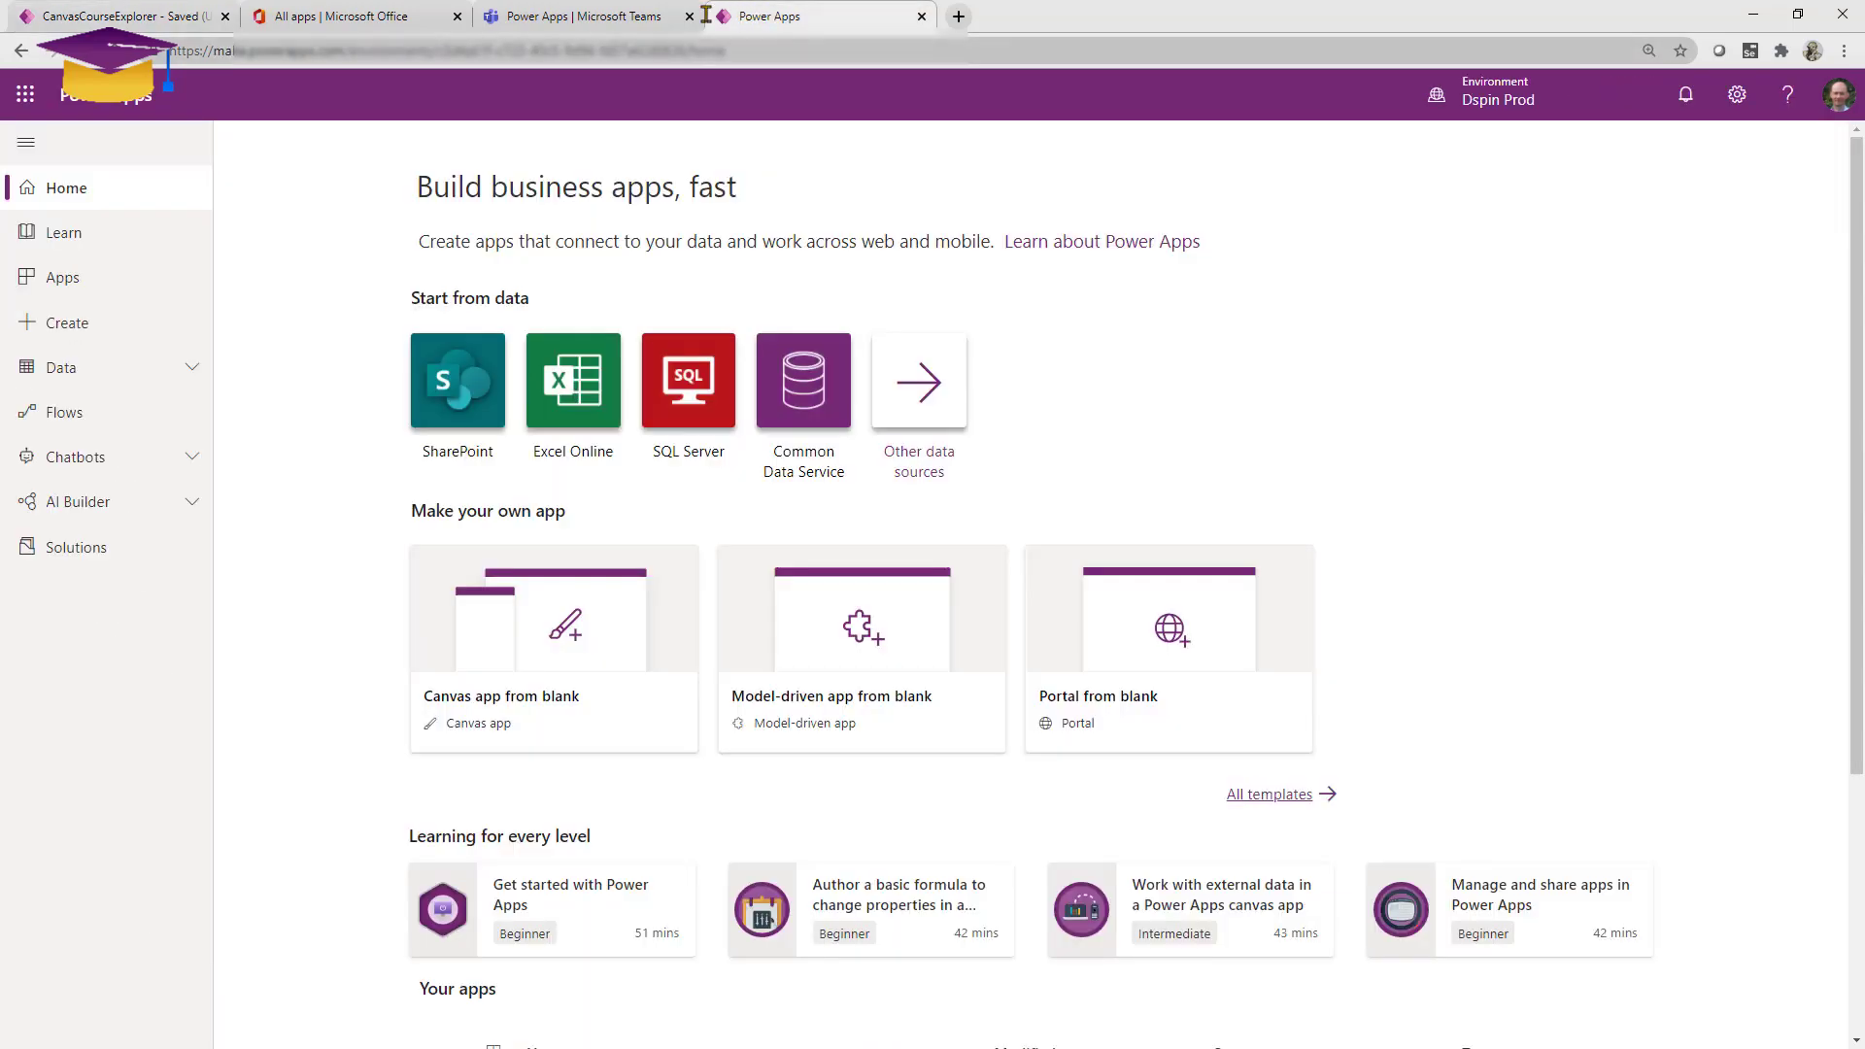
{"action": "left_click", "coordinate": [586, 27]}
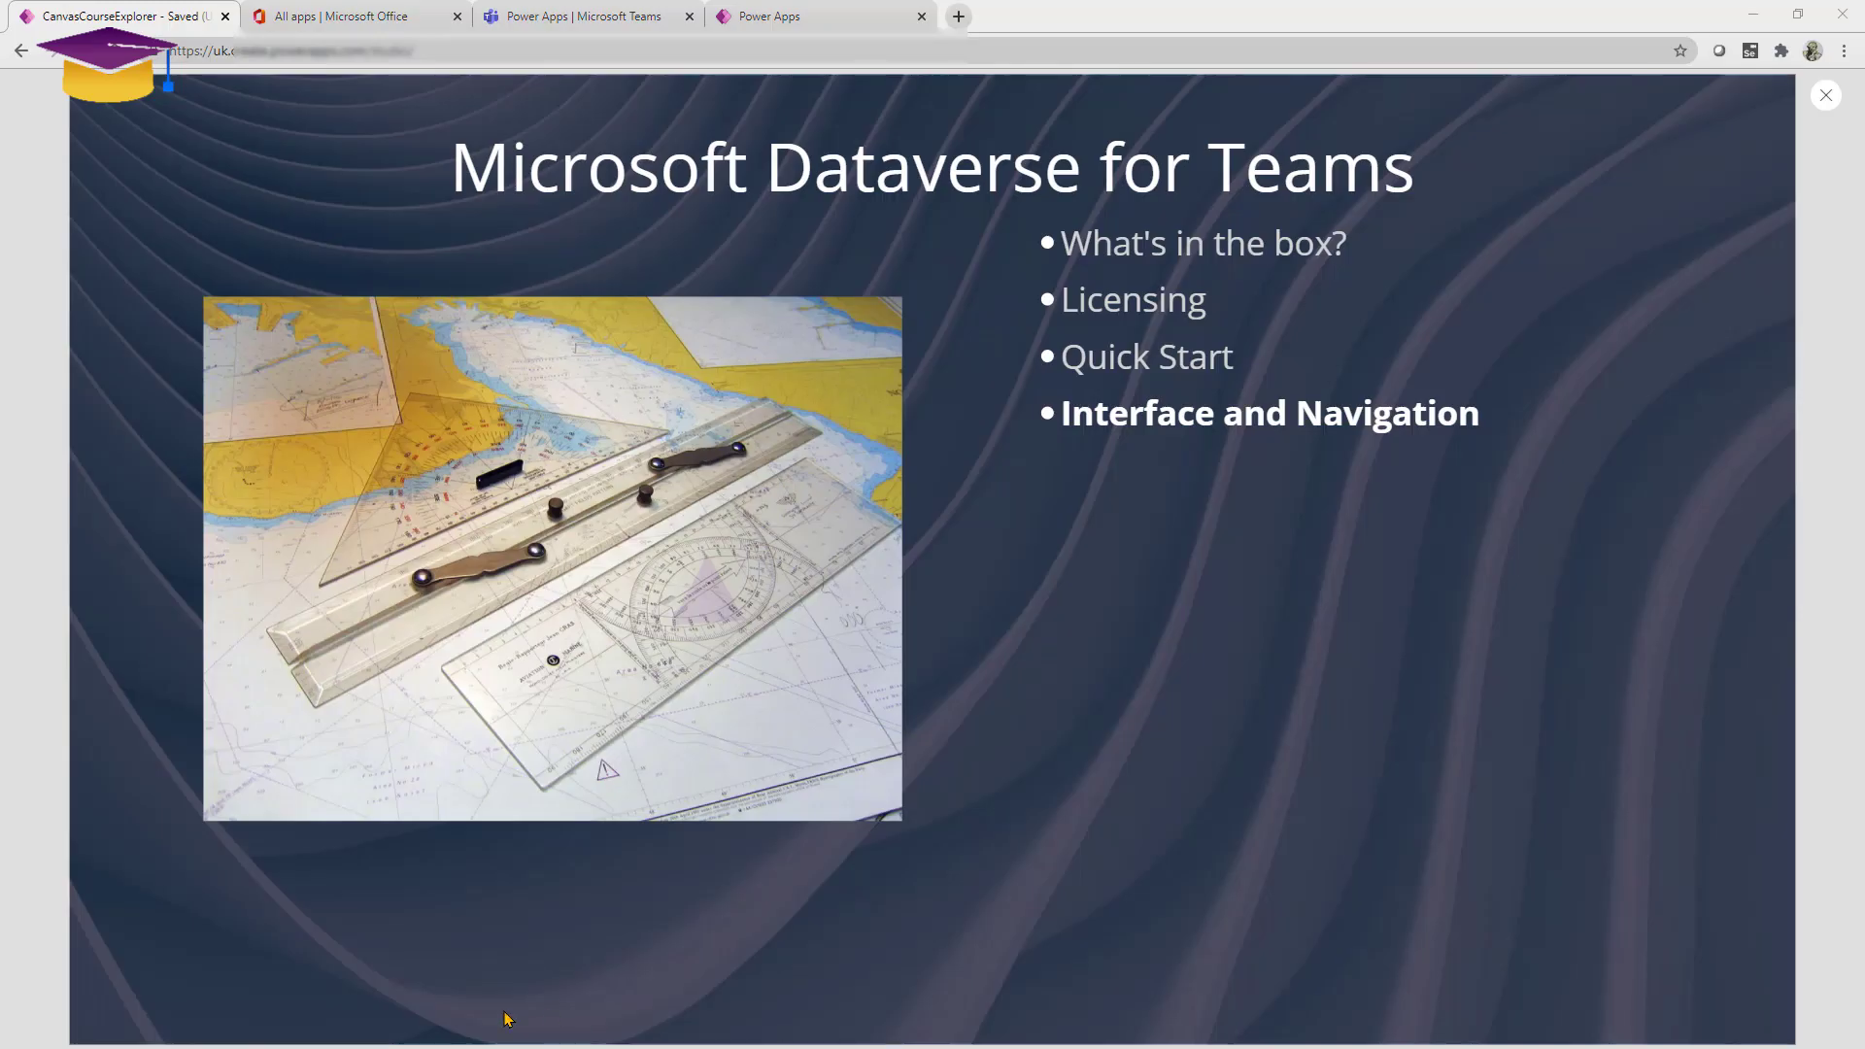
{"action": "left_click", "coordinate": [506, 1019]}
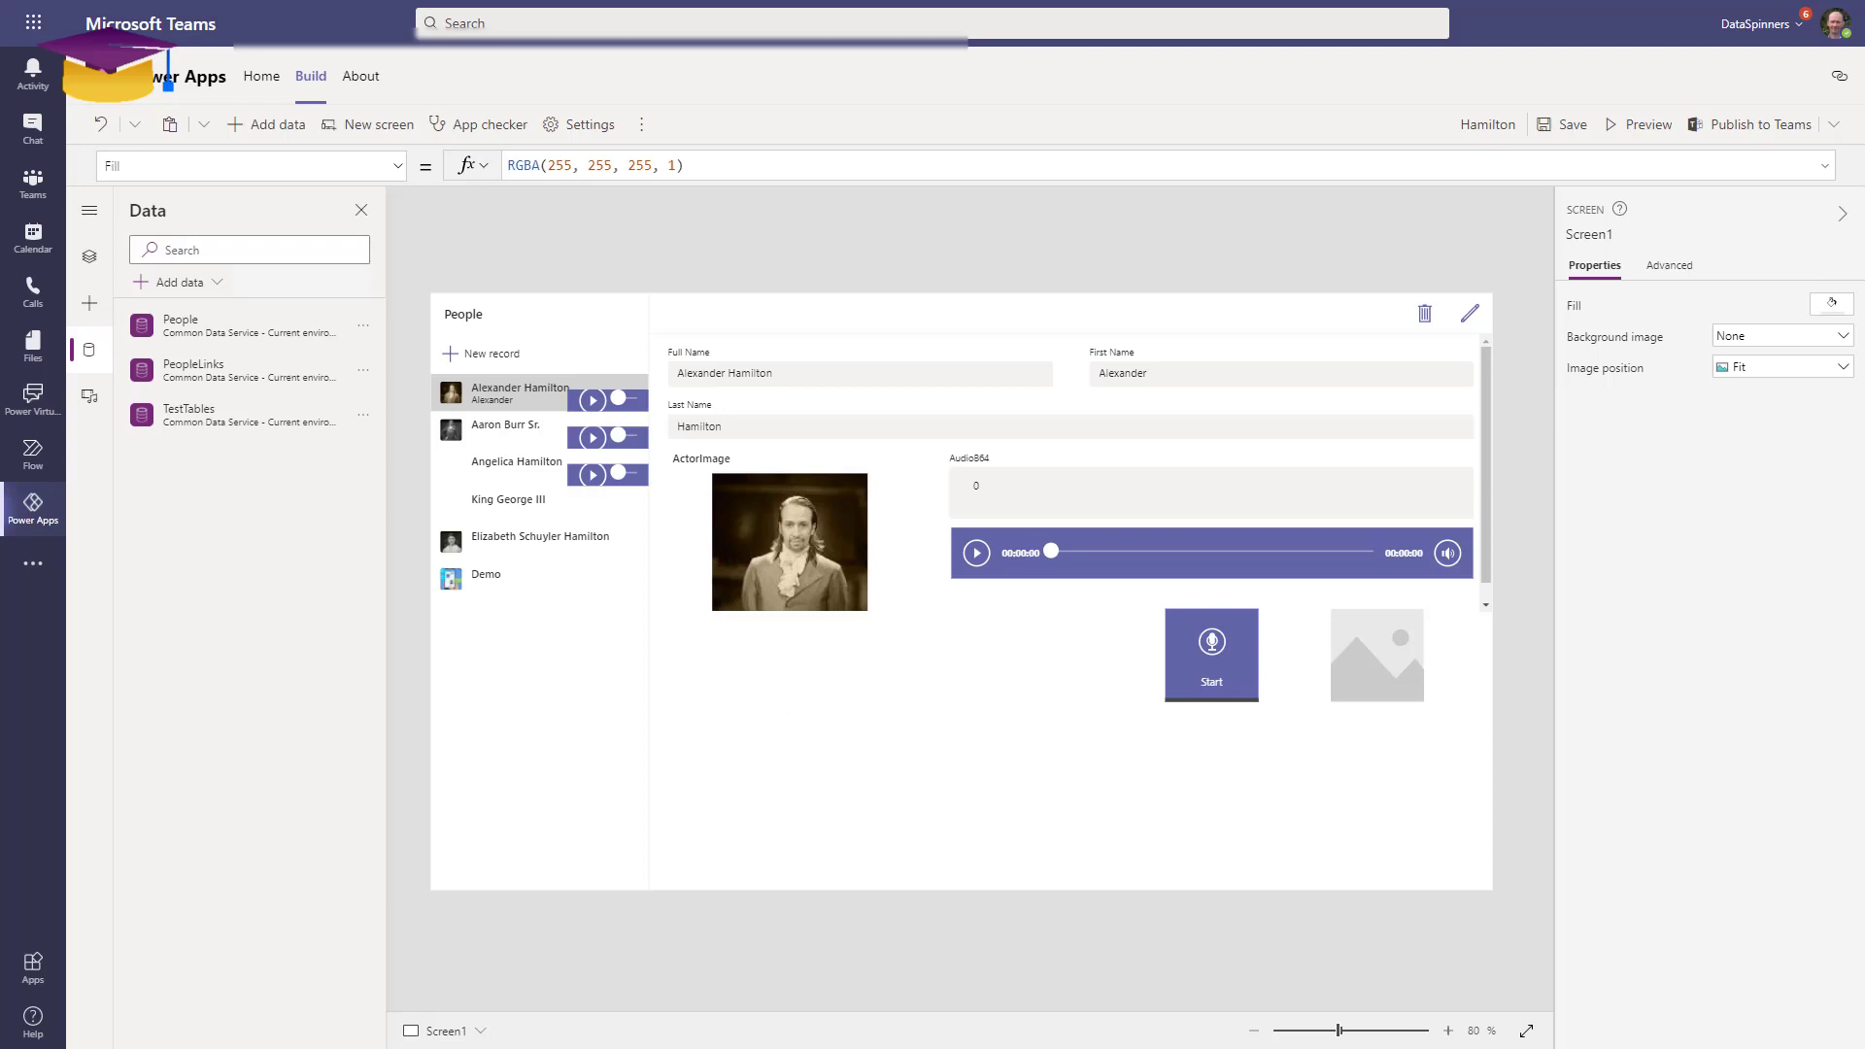
Browse every table available under Add data, then open the Power Apps About page.
{"action": "left_click", "coordinate": [206, 283]}
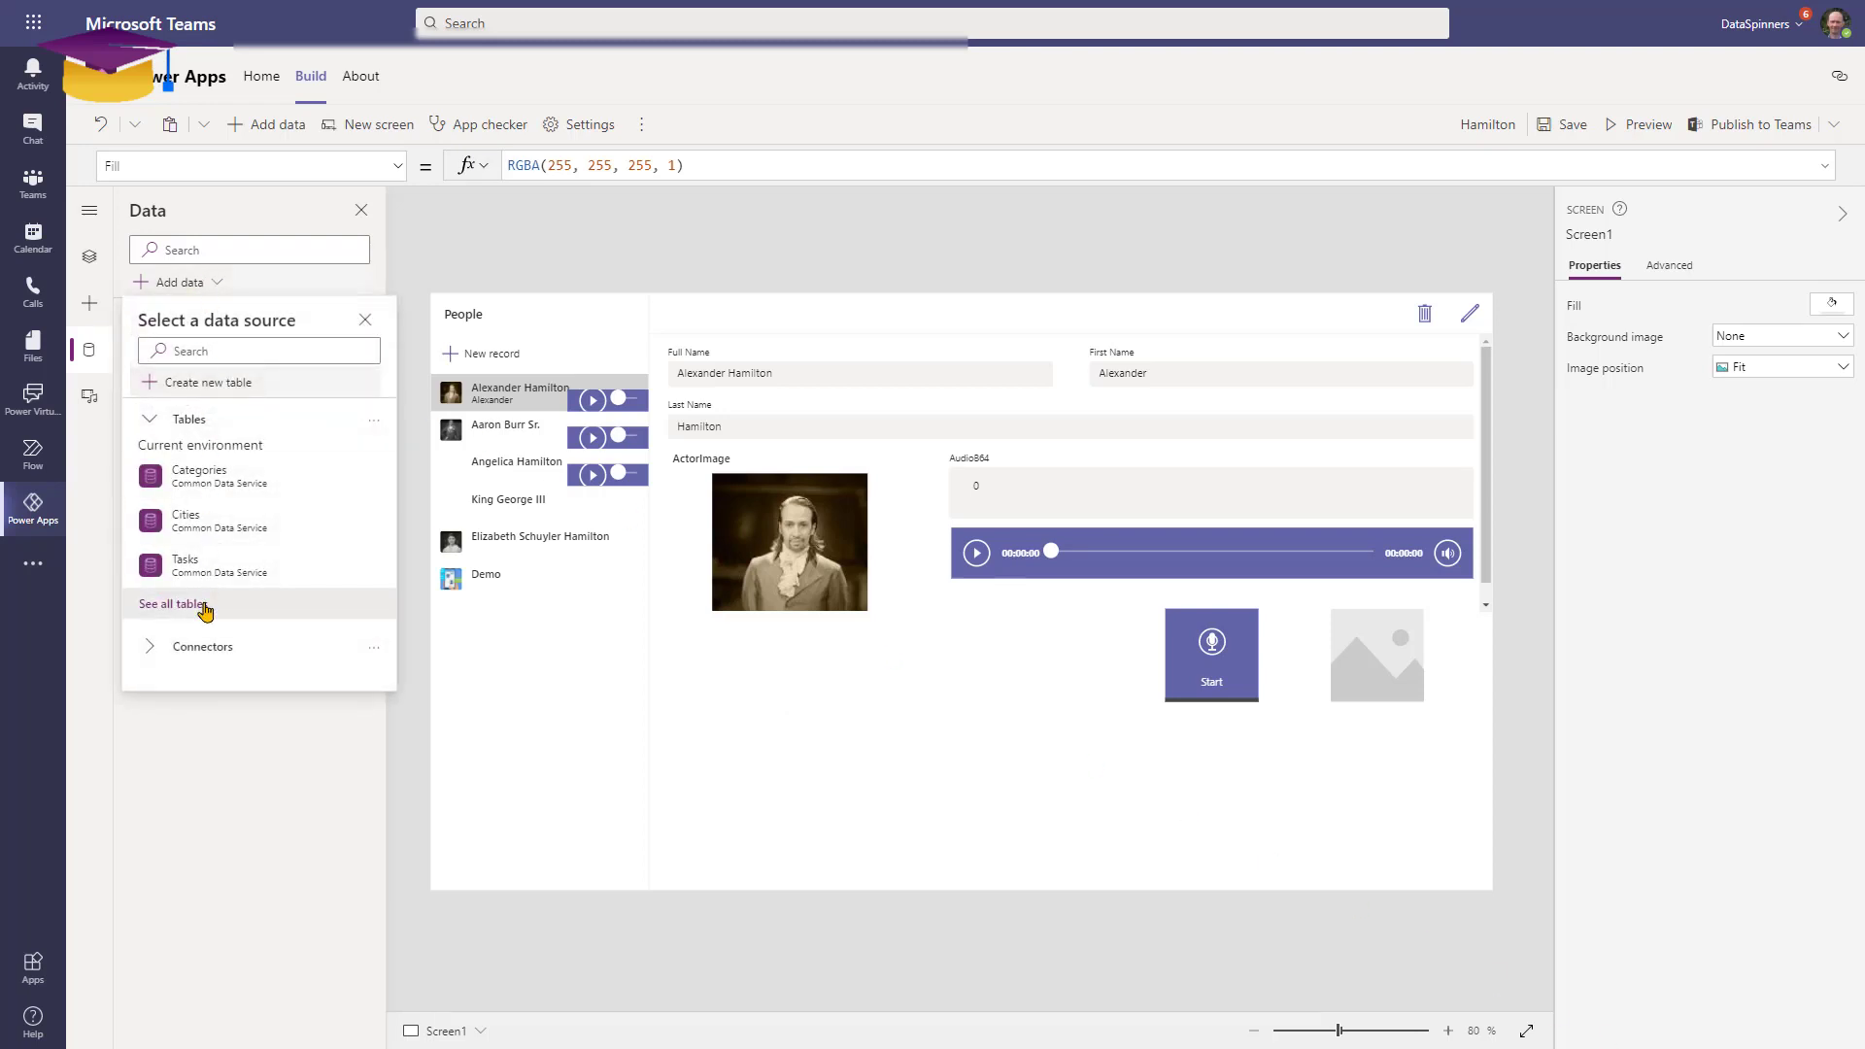
{"action": "left_click", "coordinate": [165, 603]}
{"action": "scroll", "coordinate": [259, 653], "scroll_direction": "down", "scroll_amount": 7}
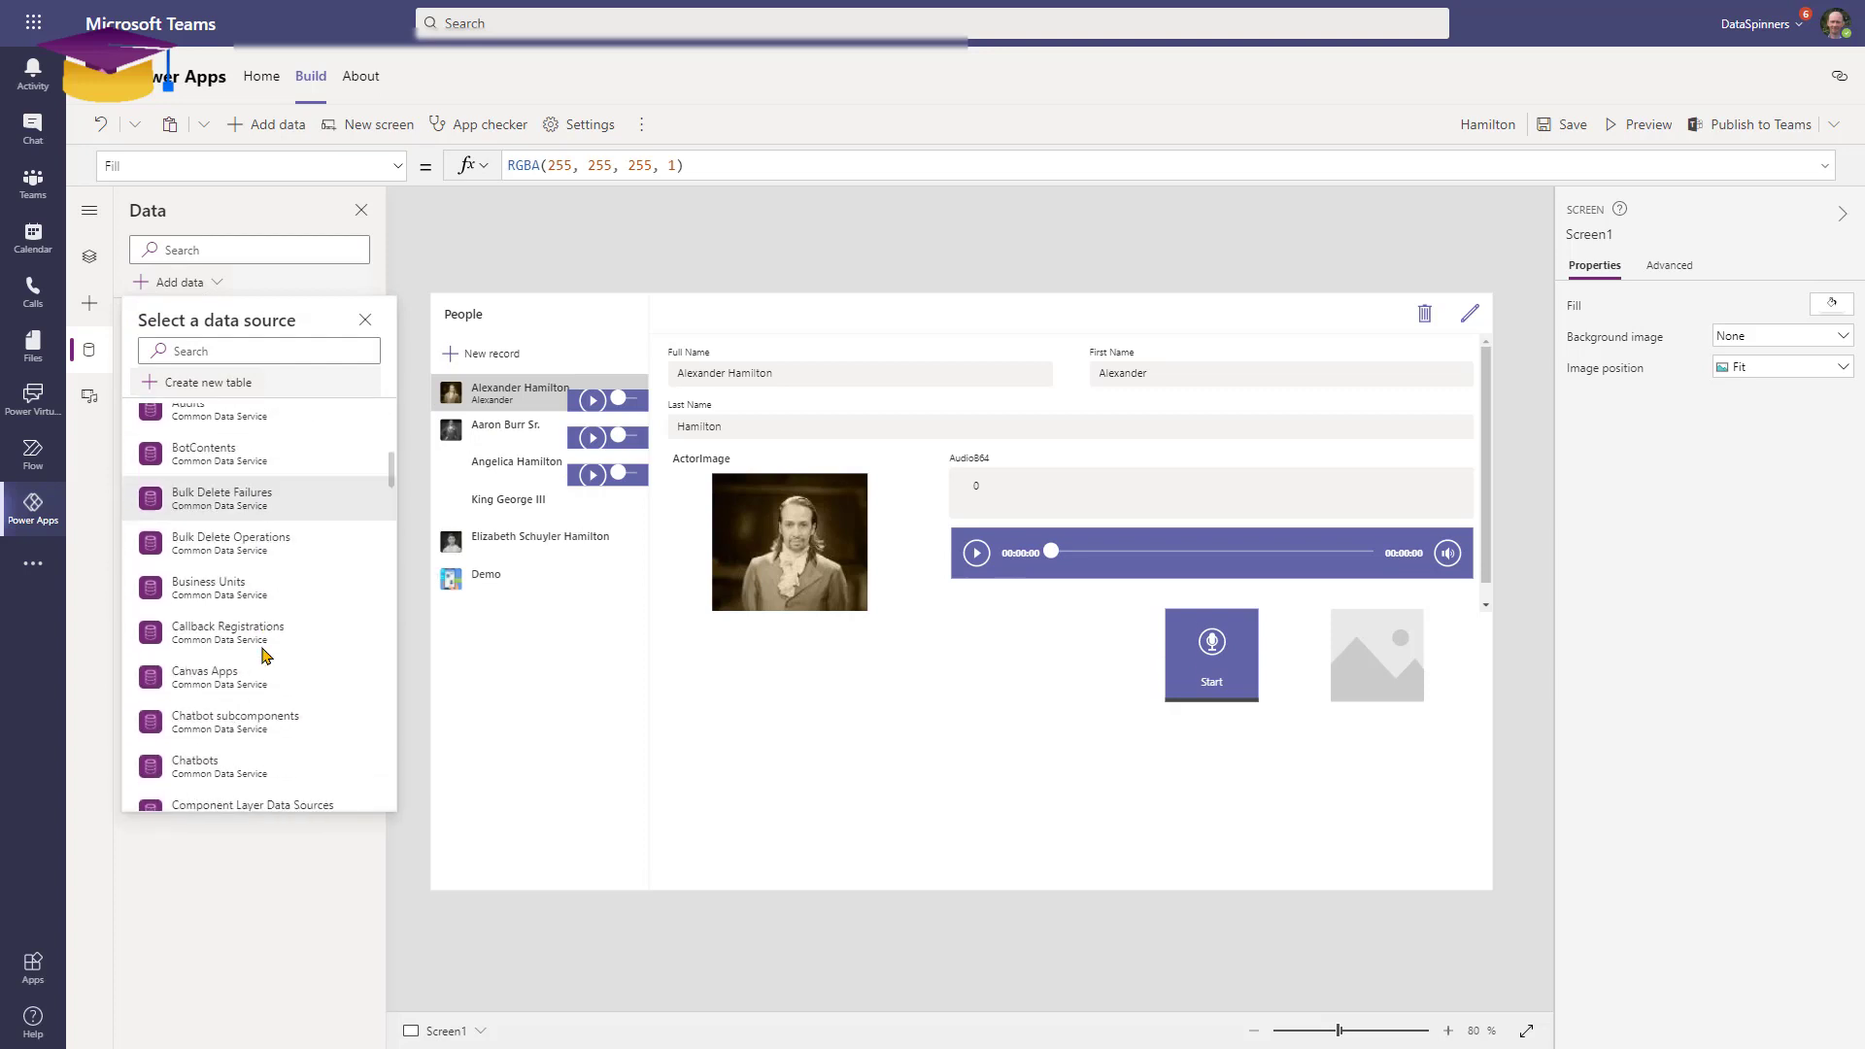
{"action": "mouse_move", "coordinate": [263, 656]}
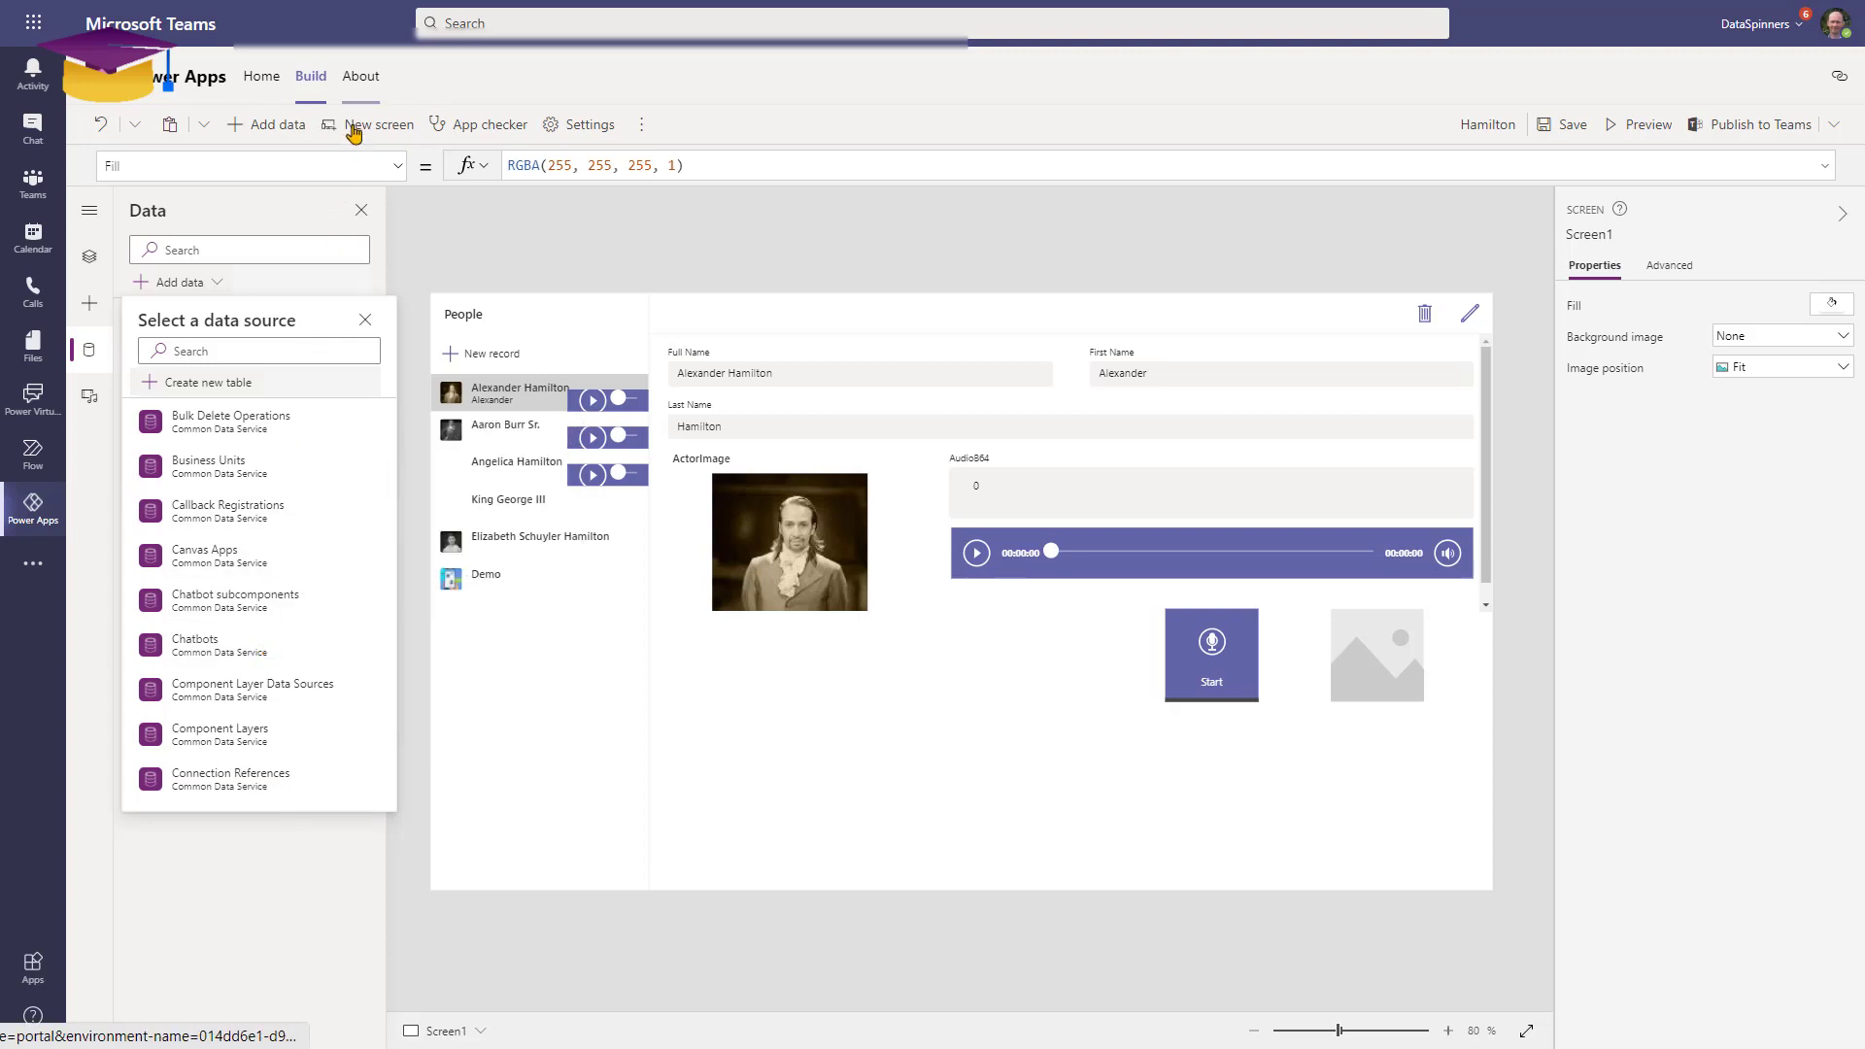
{"action": "left_click", "coordinate": [362, 82]}
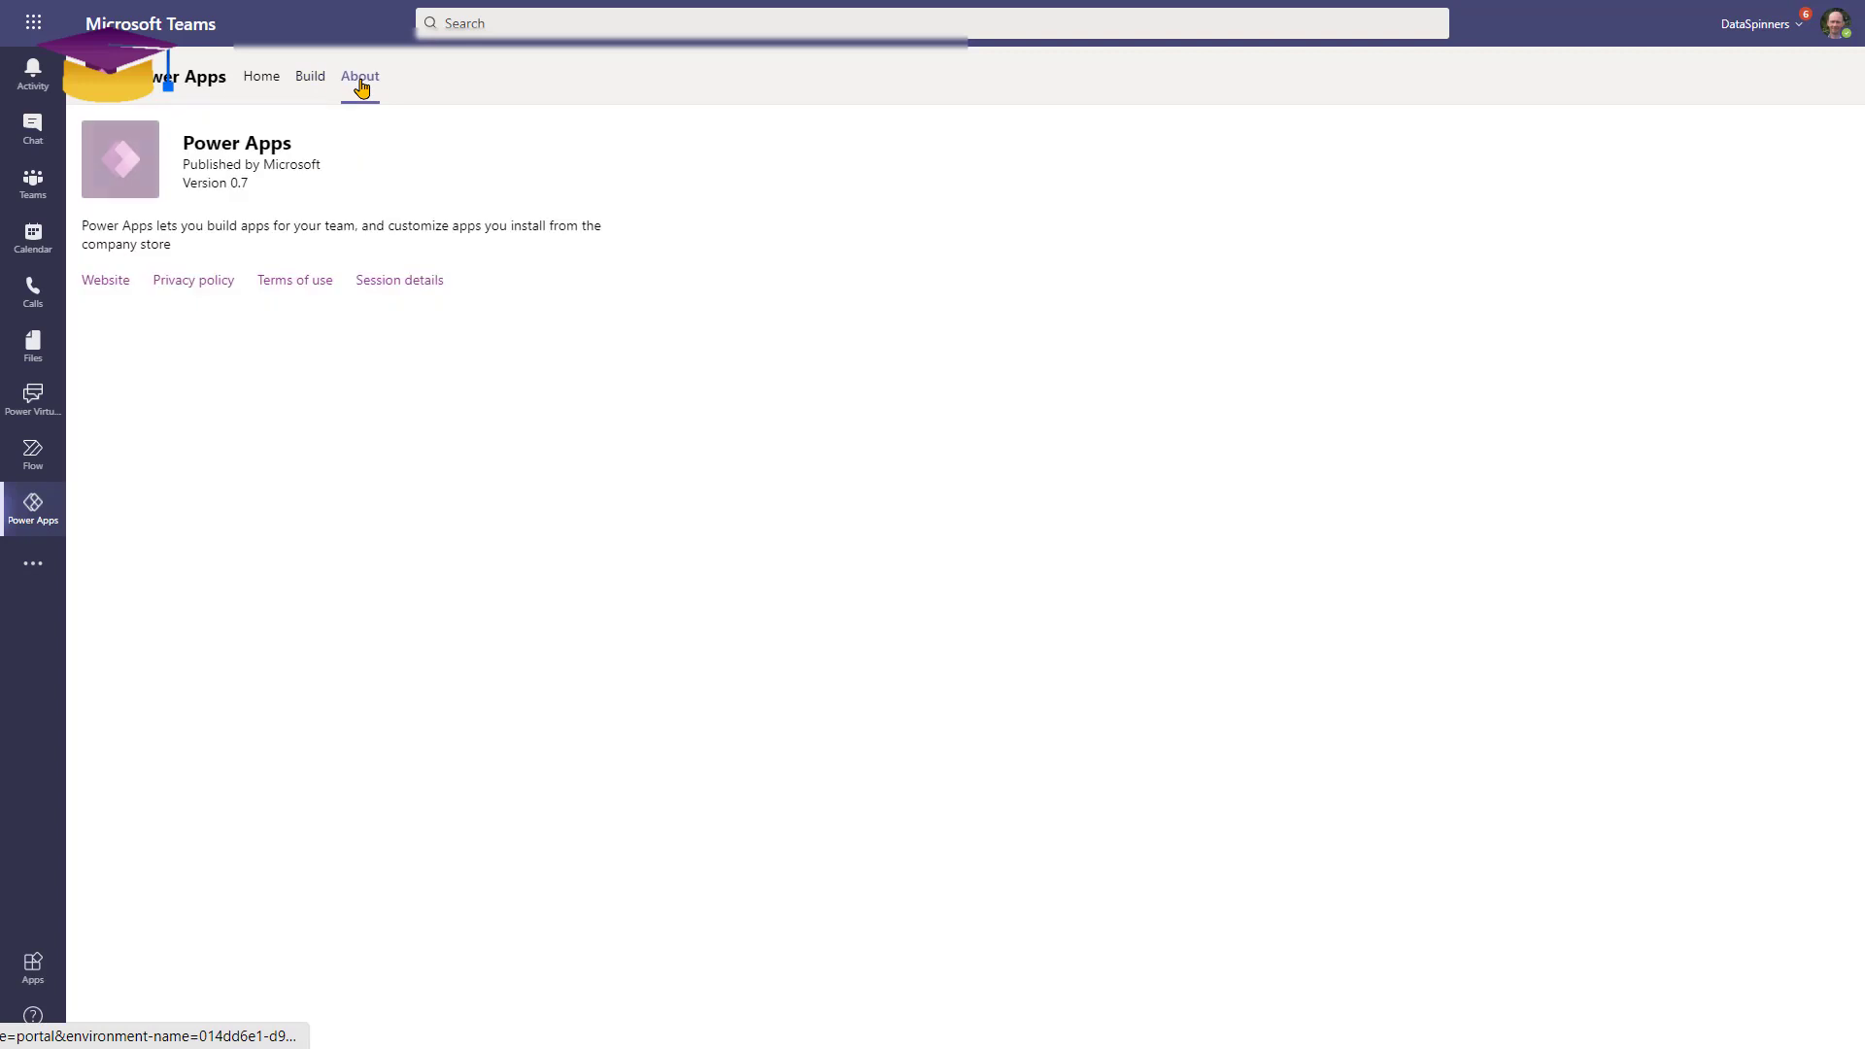
List all OAKDALE items from the Build tab and open the Cities app's actions menu.
{"action": "left_click", "coordinate": [310, 81]}
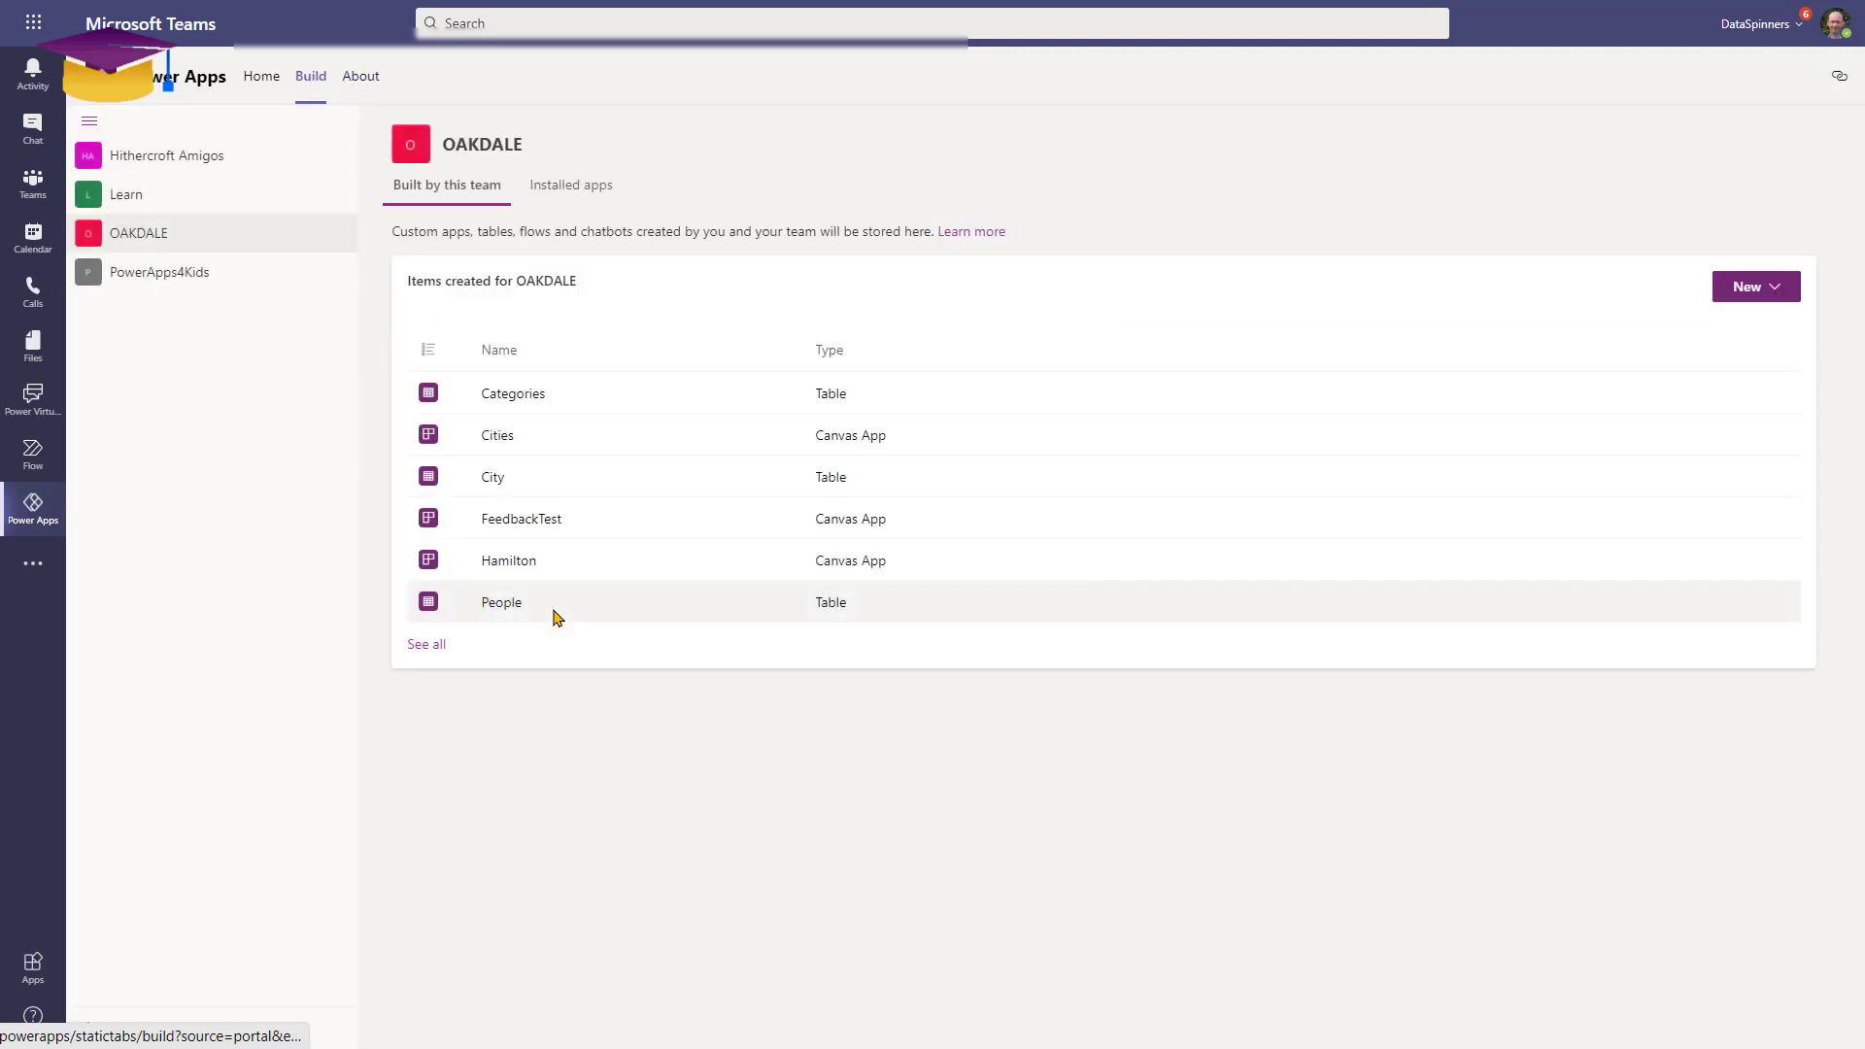
{"action": "left_click", "coordinate": [426, 646]}
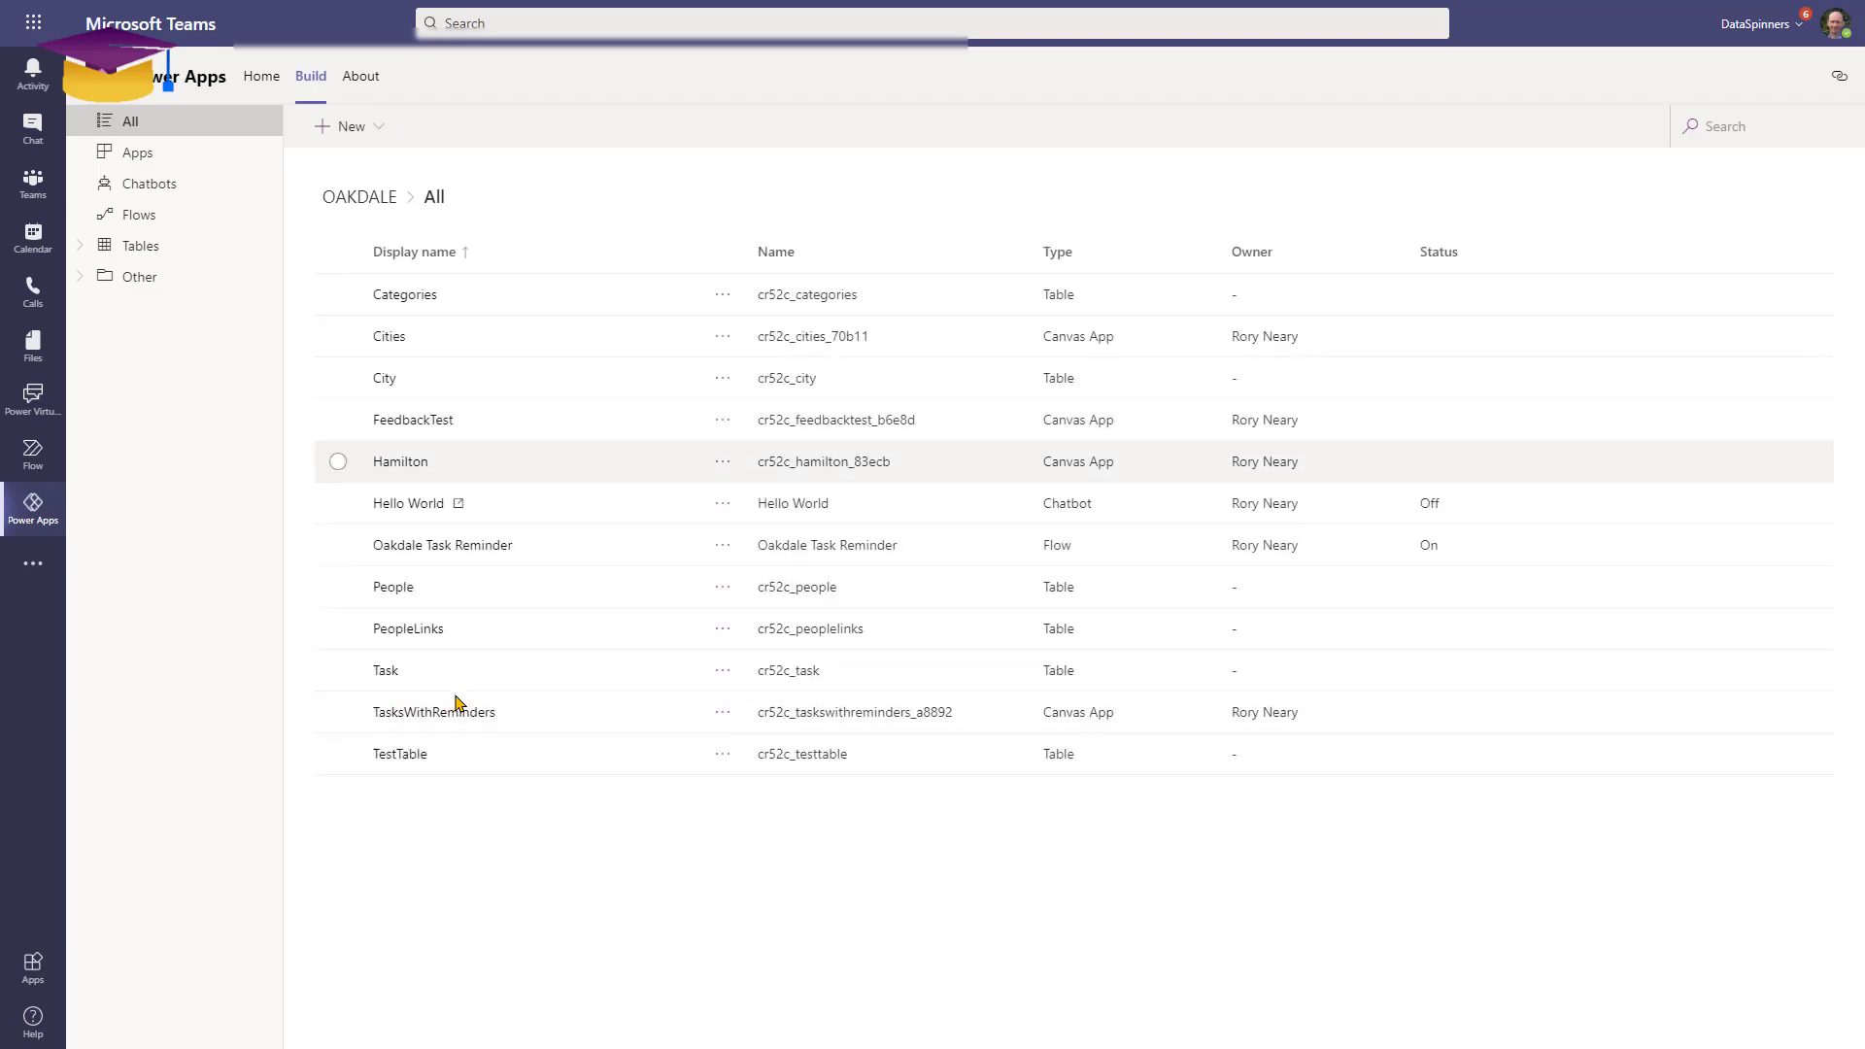
{"action": "left_click", "coordinate": [722, 337]}
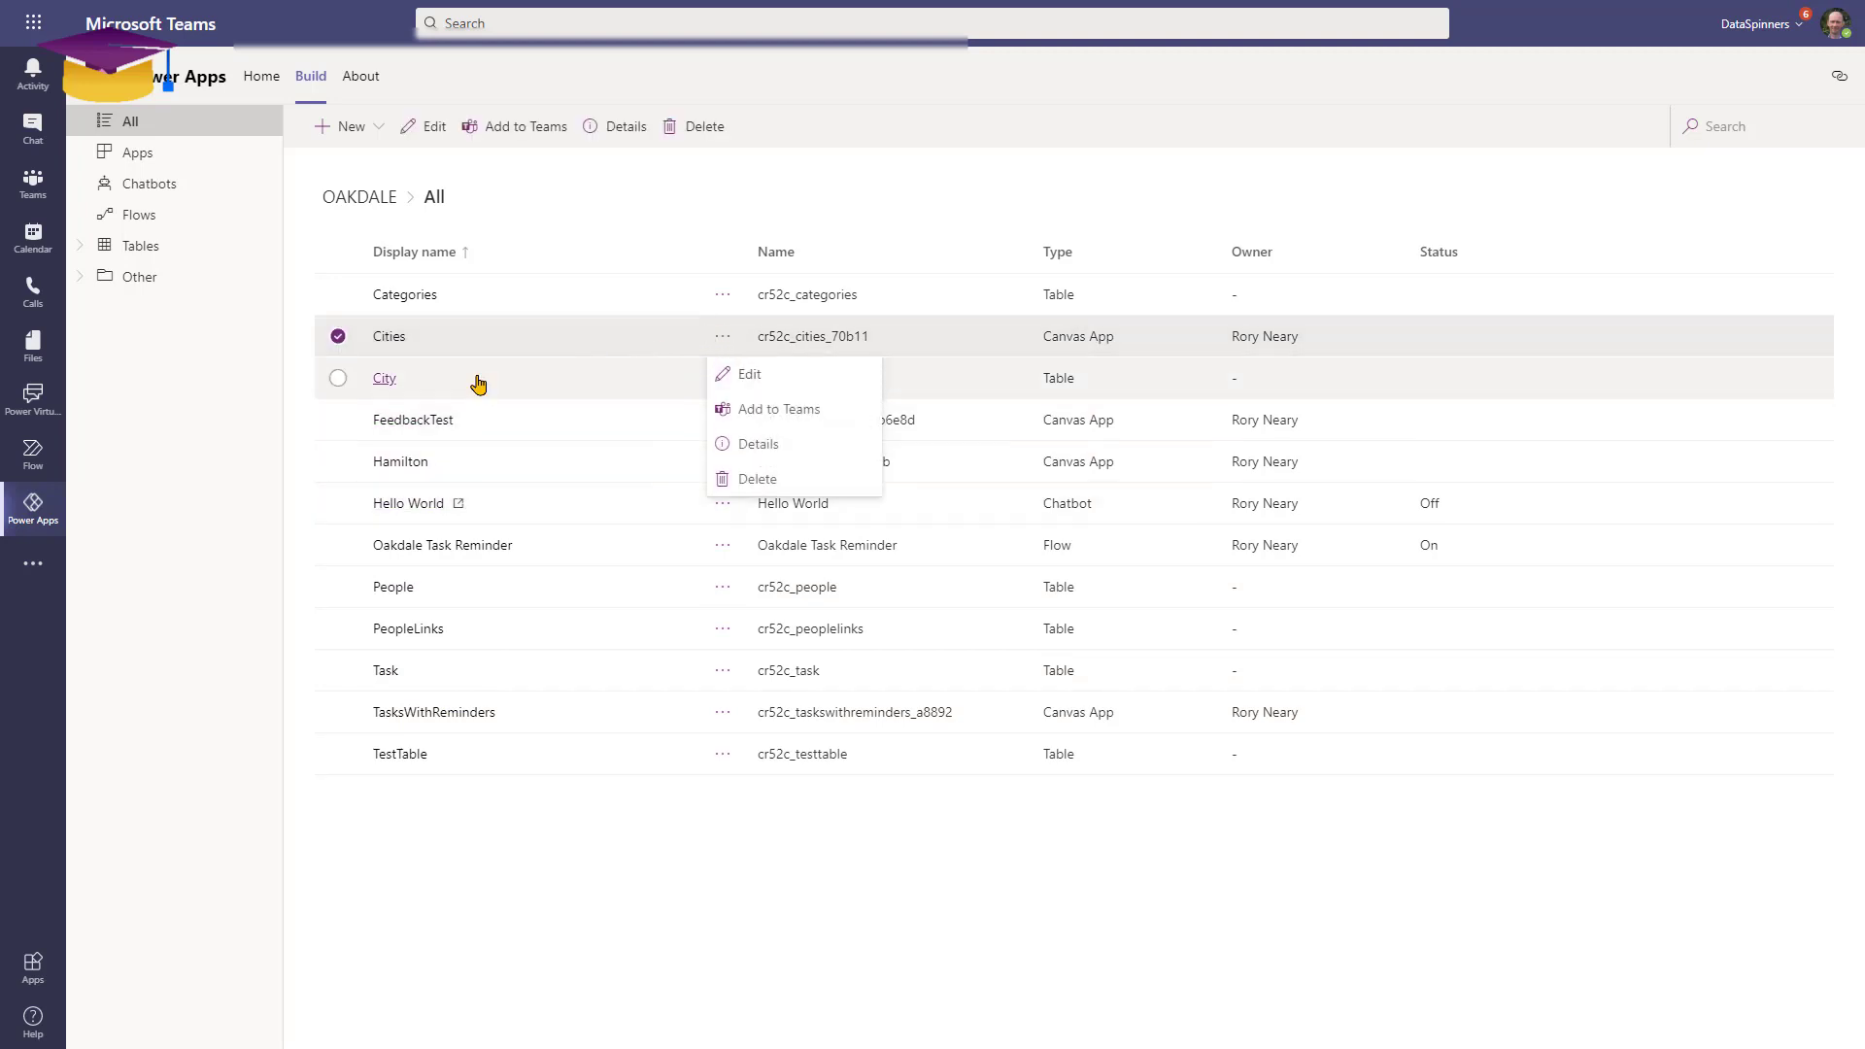
Open the City table's data and set 'Ar'ar's Population to 200000.
{"action": "left_click", "coordinate": [583, 187]}
{"action": "left_click", "coordinate": [723, 378]}
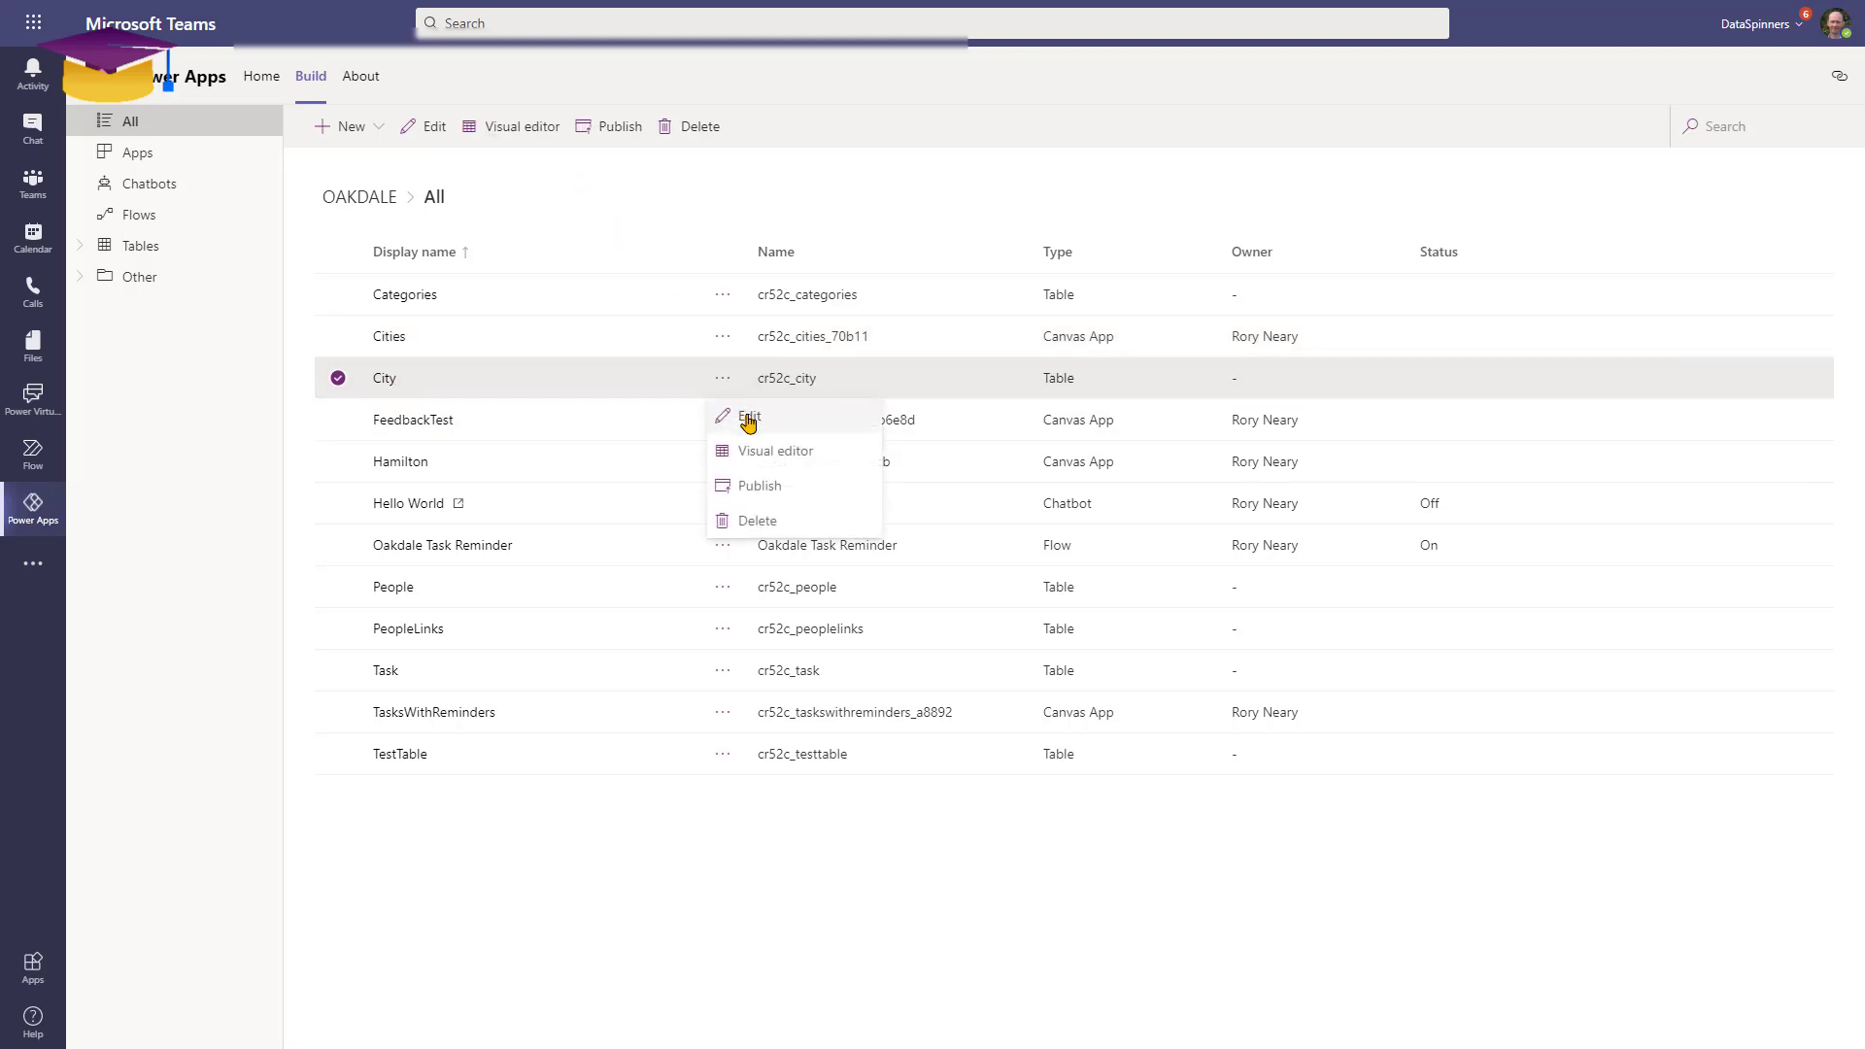
{"action": "left_click", "coordinate": [748, 418]}
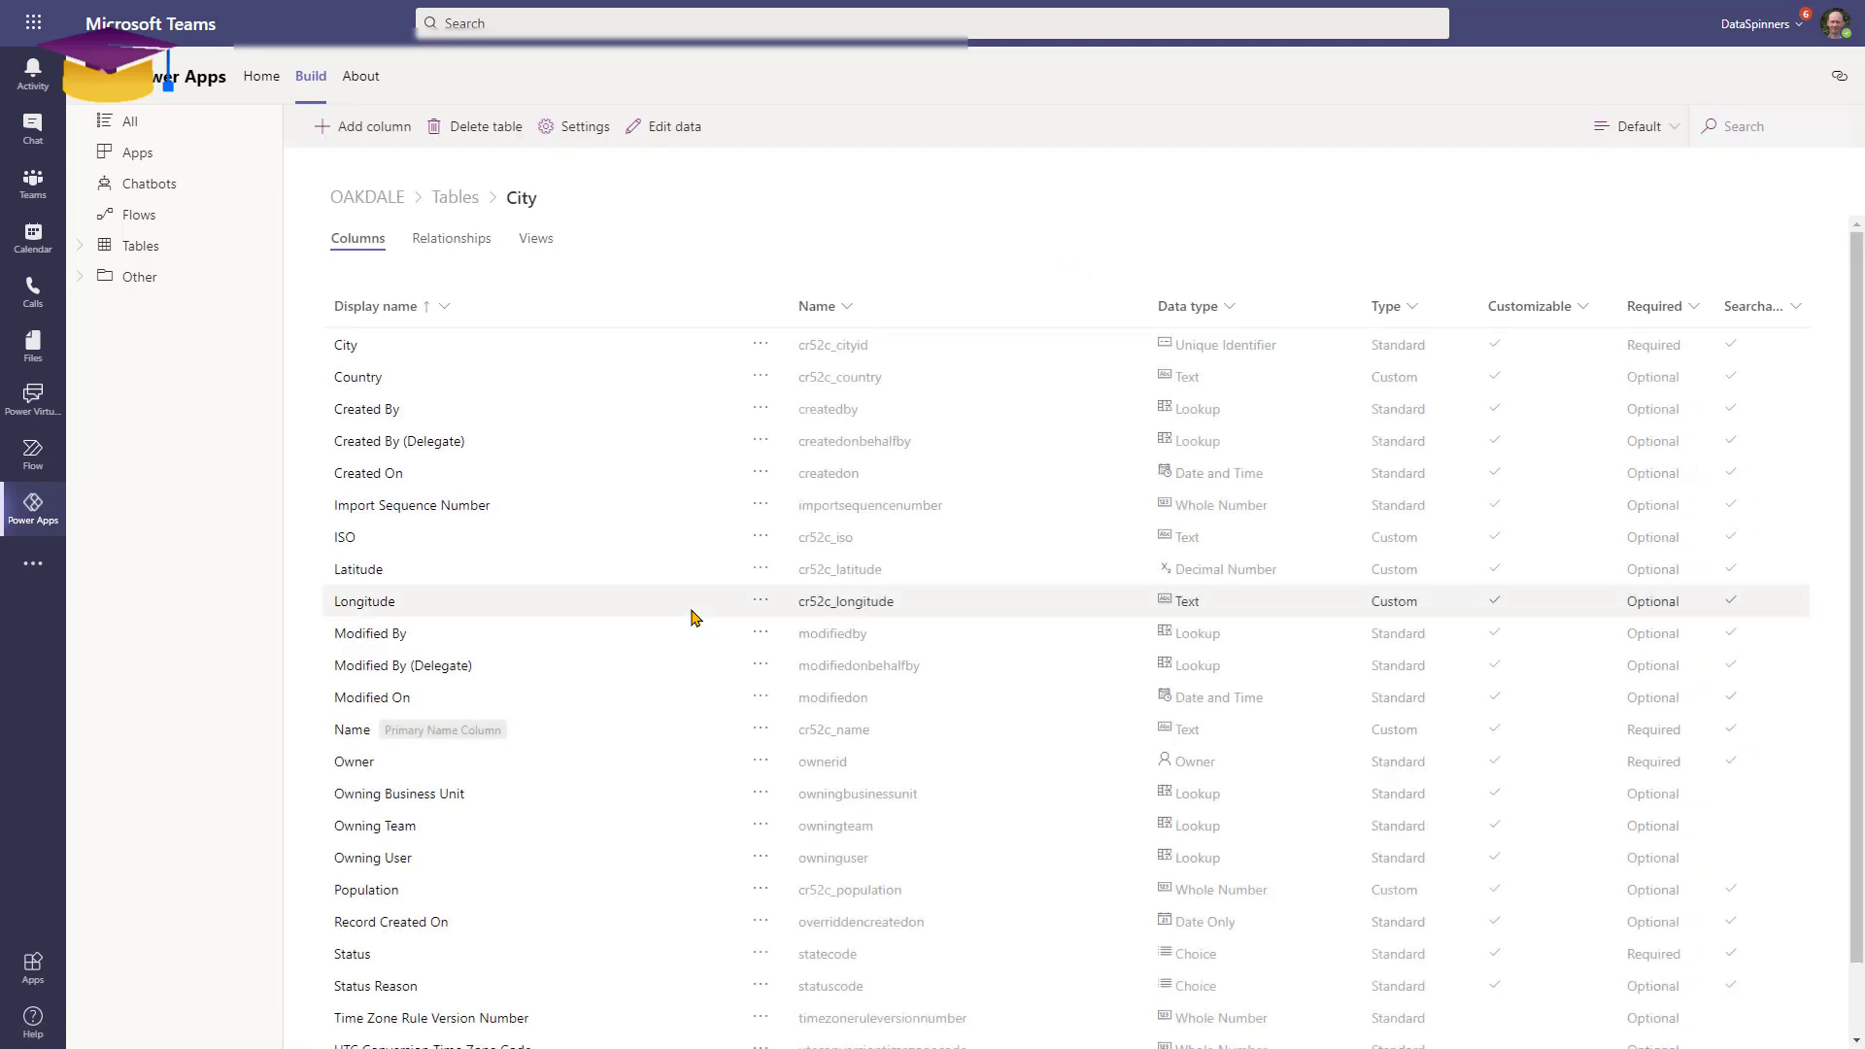
{"action": "left_click", "coordinate": [665, 127]}
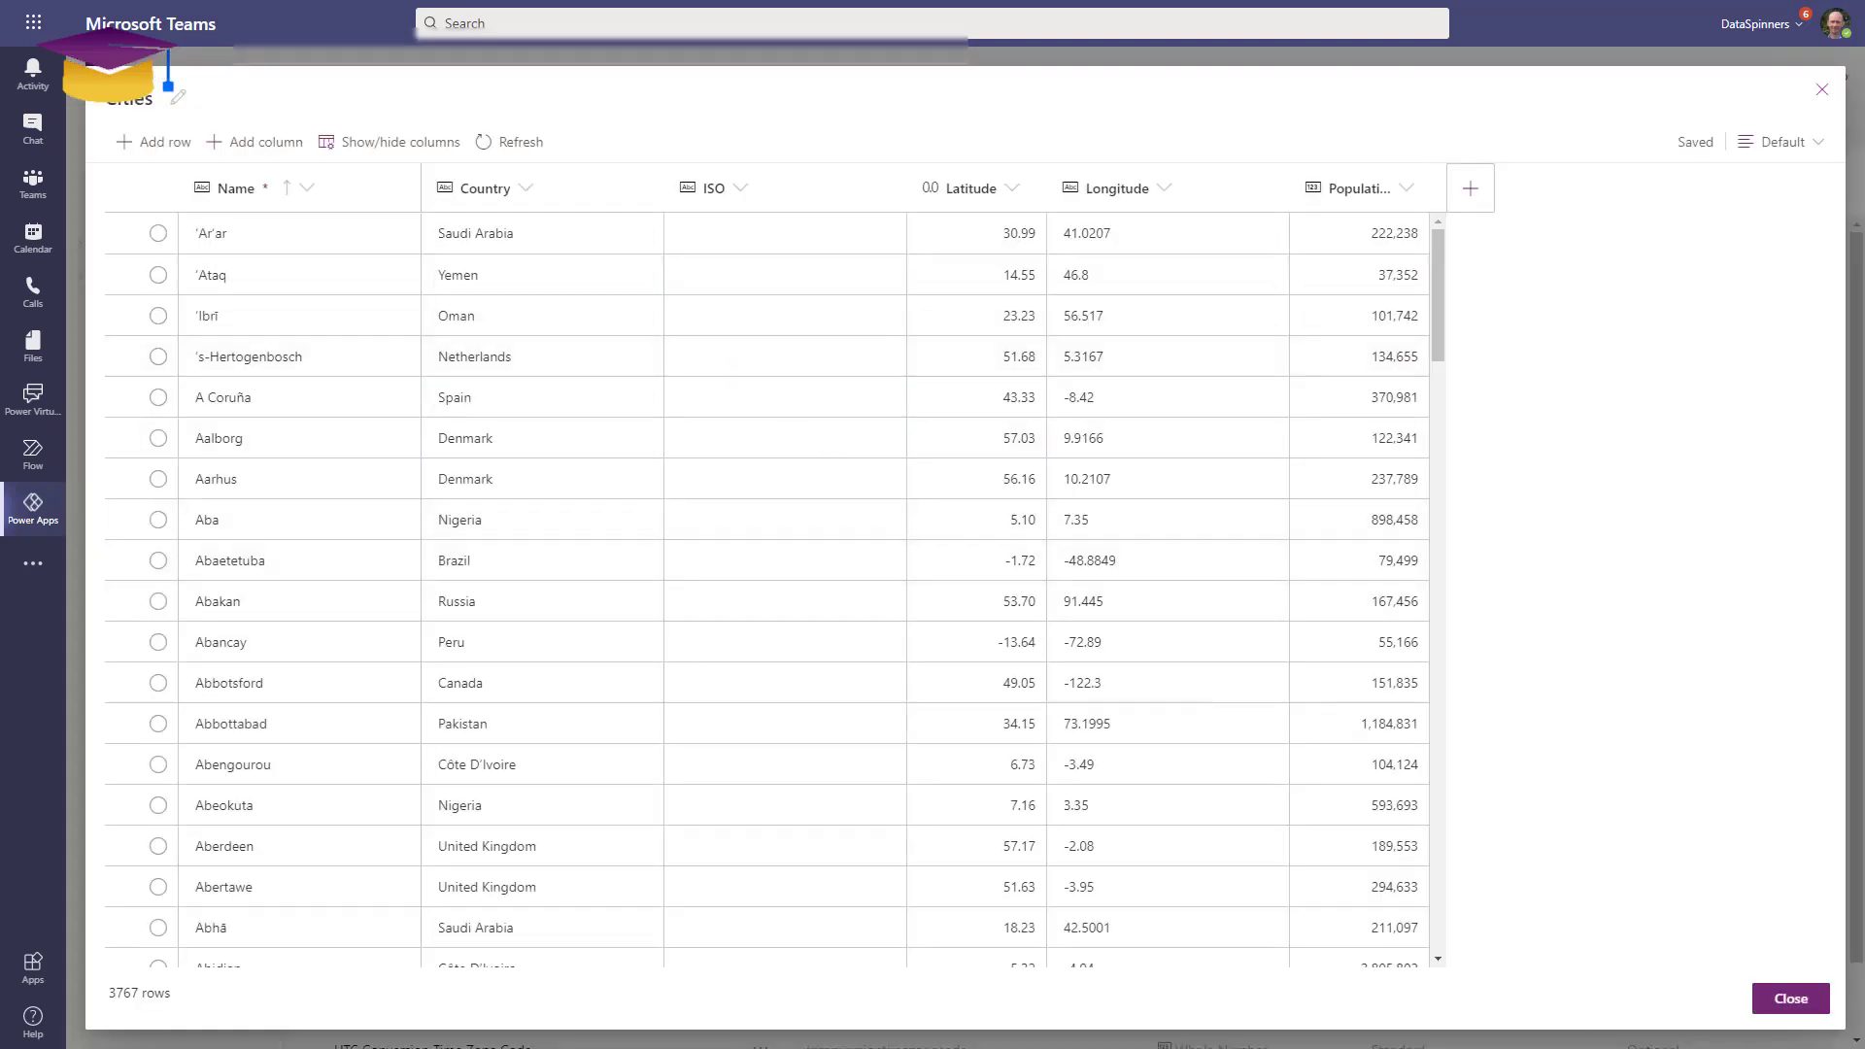
{"action": "left_click", "coordinate": [1395, 236]}
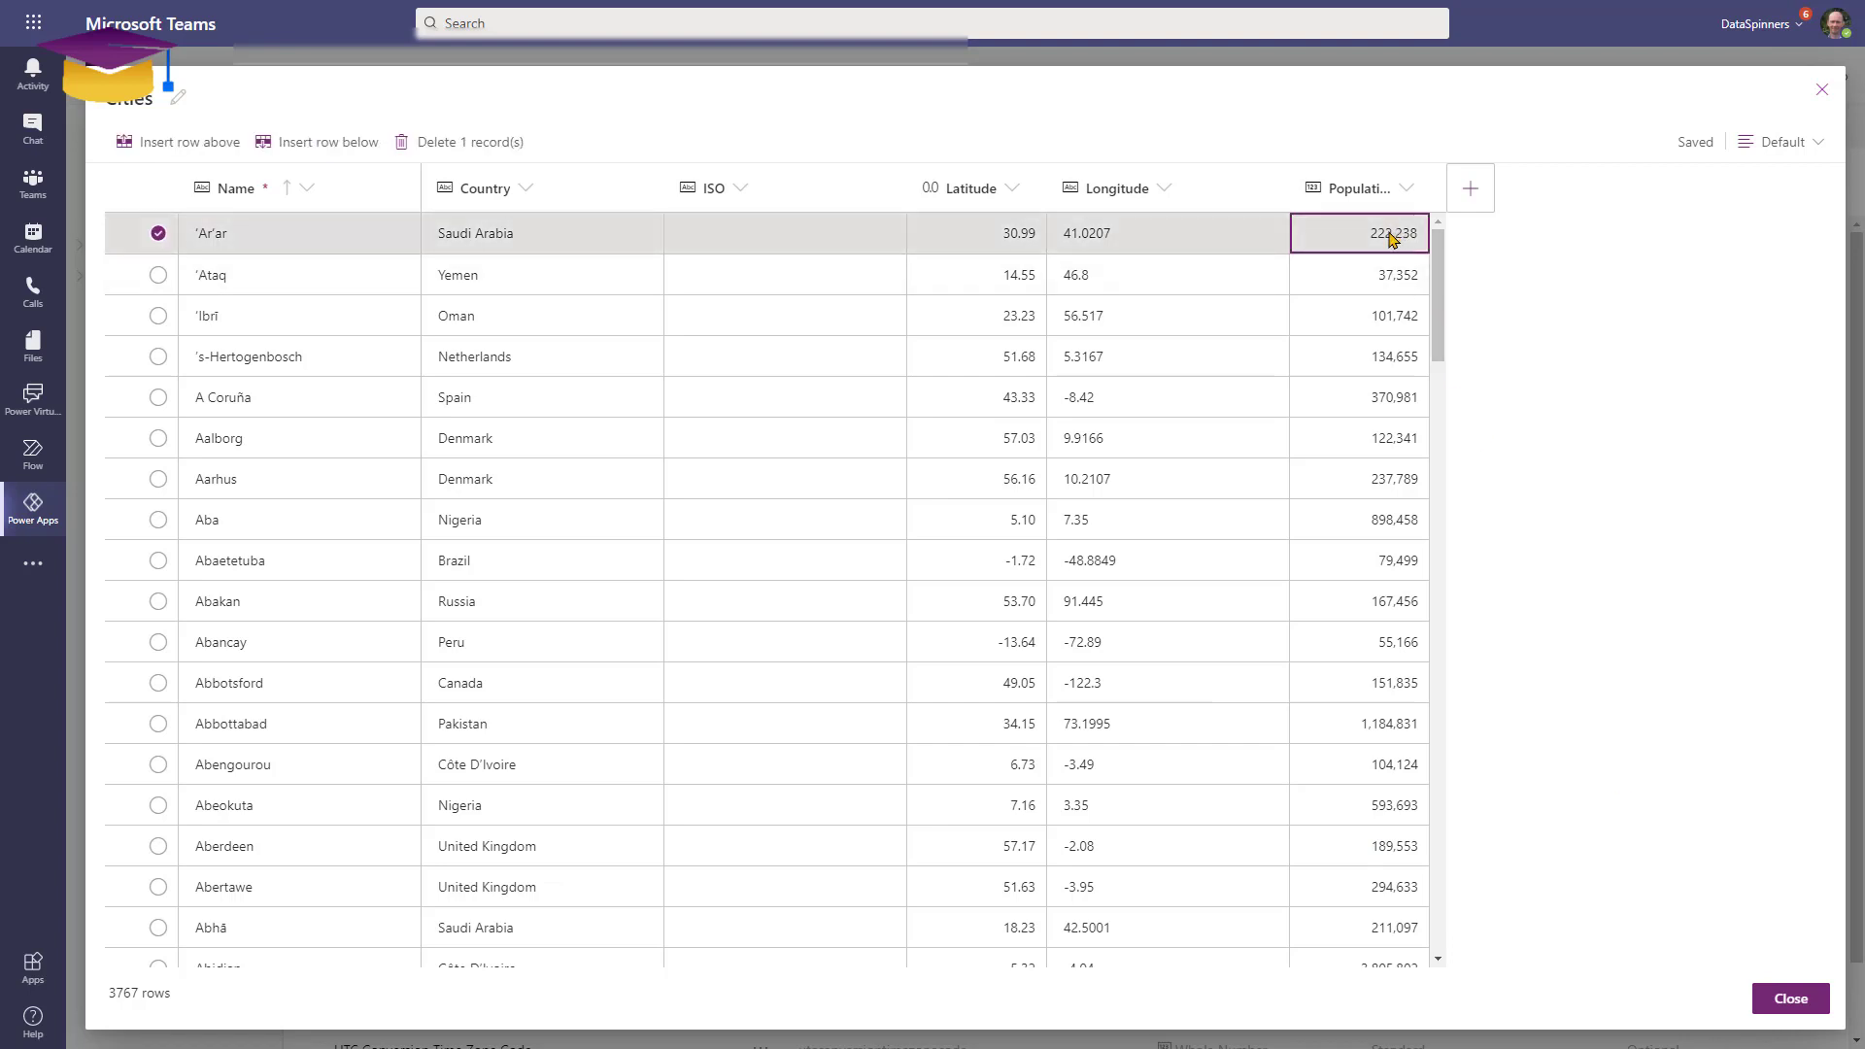
{"action": "left_click", "coordinate": [1391, 234]}
{"action": "type", "text": "200000"}
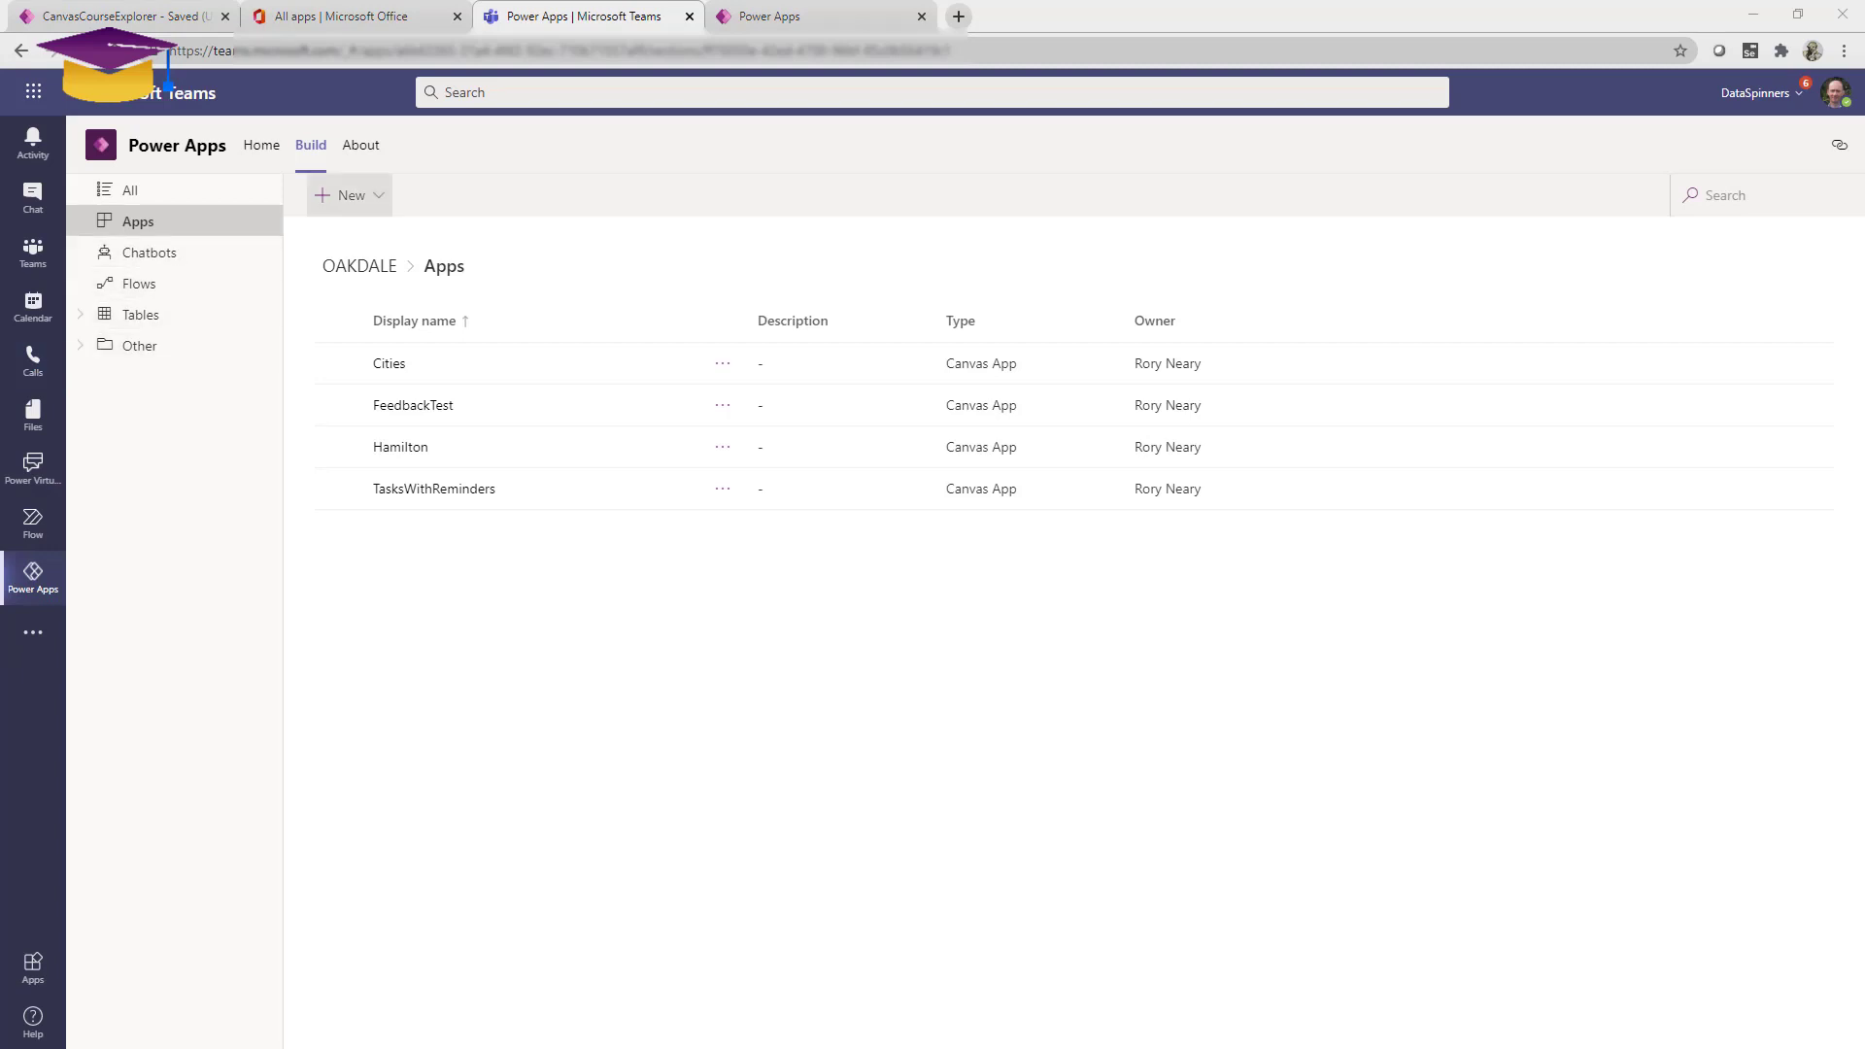
Abandon a new table and start a new tablet-format canvas app instead.
{"action": "left_click", "coordinate": [373, 197]}
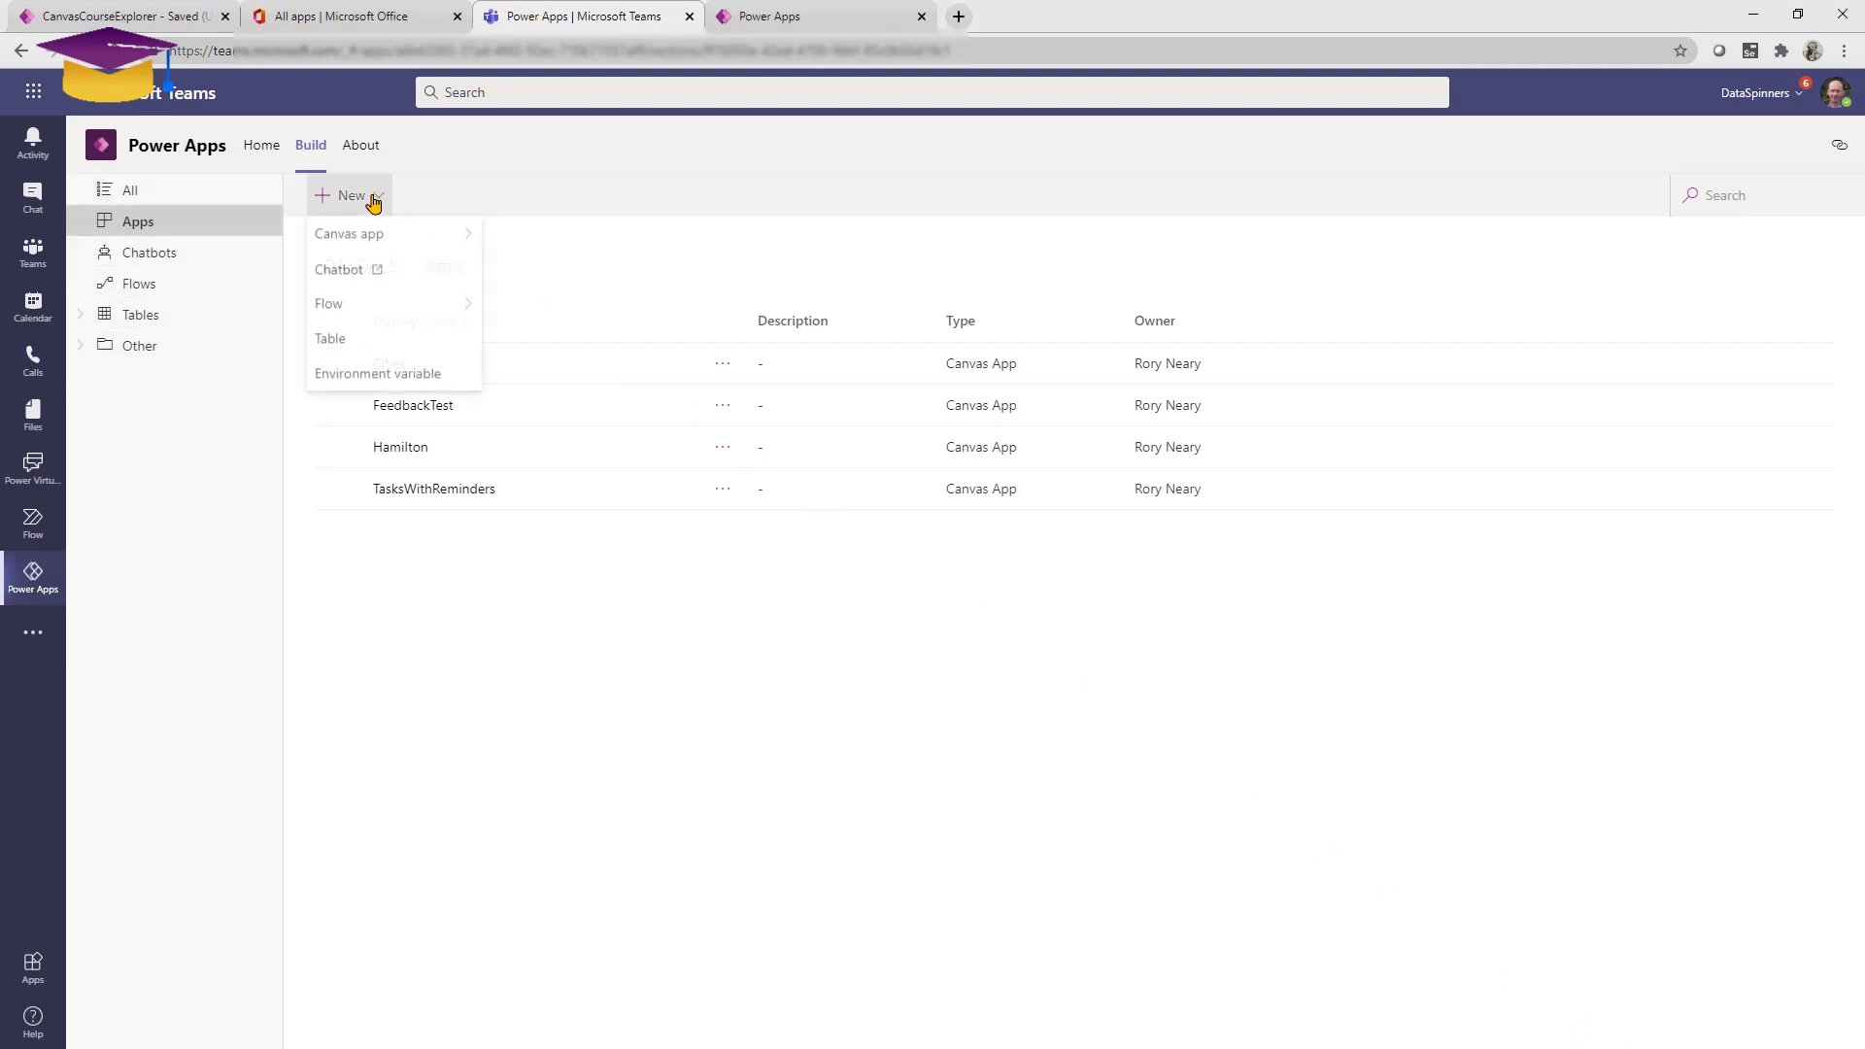
{"action": "left_click", "coordinate": [359, 339]}
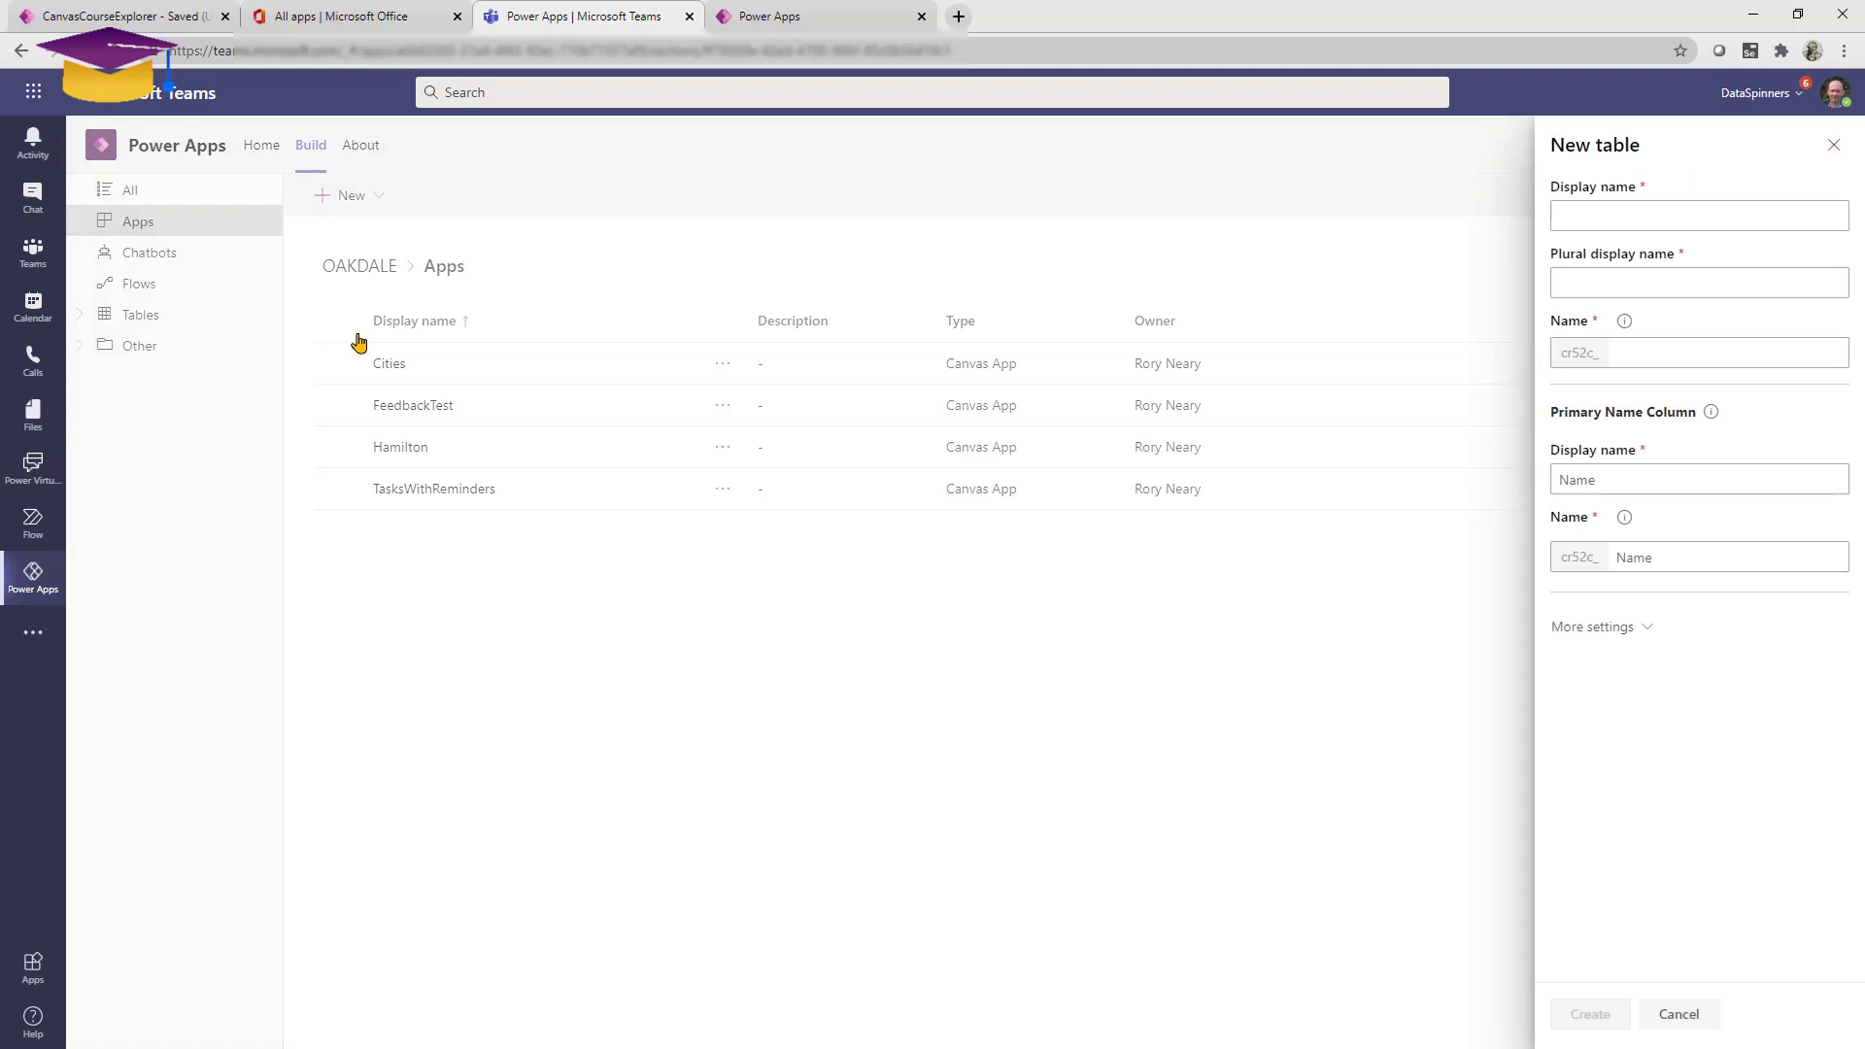
{"action": "left_click", "coordinate": [1679, 1014]}
{"action": "left_click", "coordinate": [354, 195]}
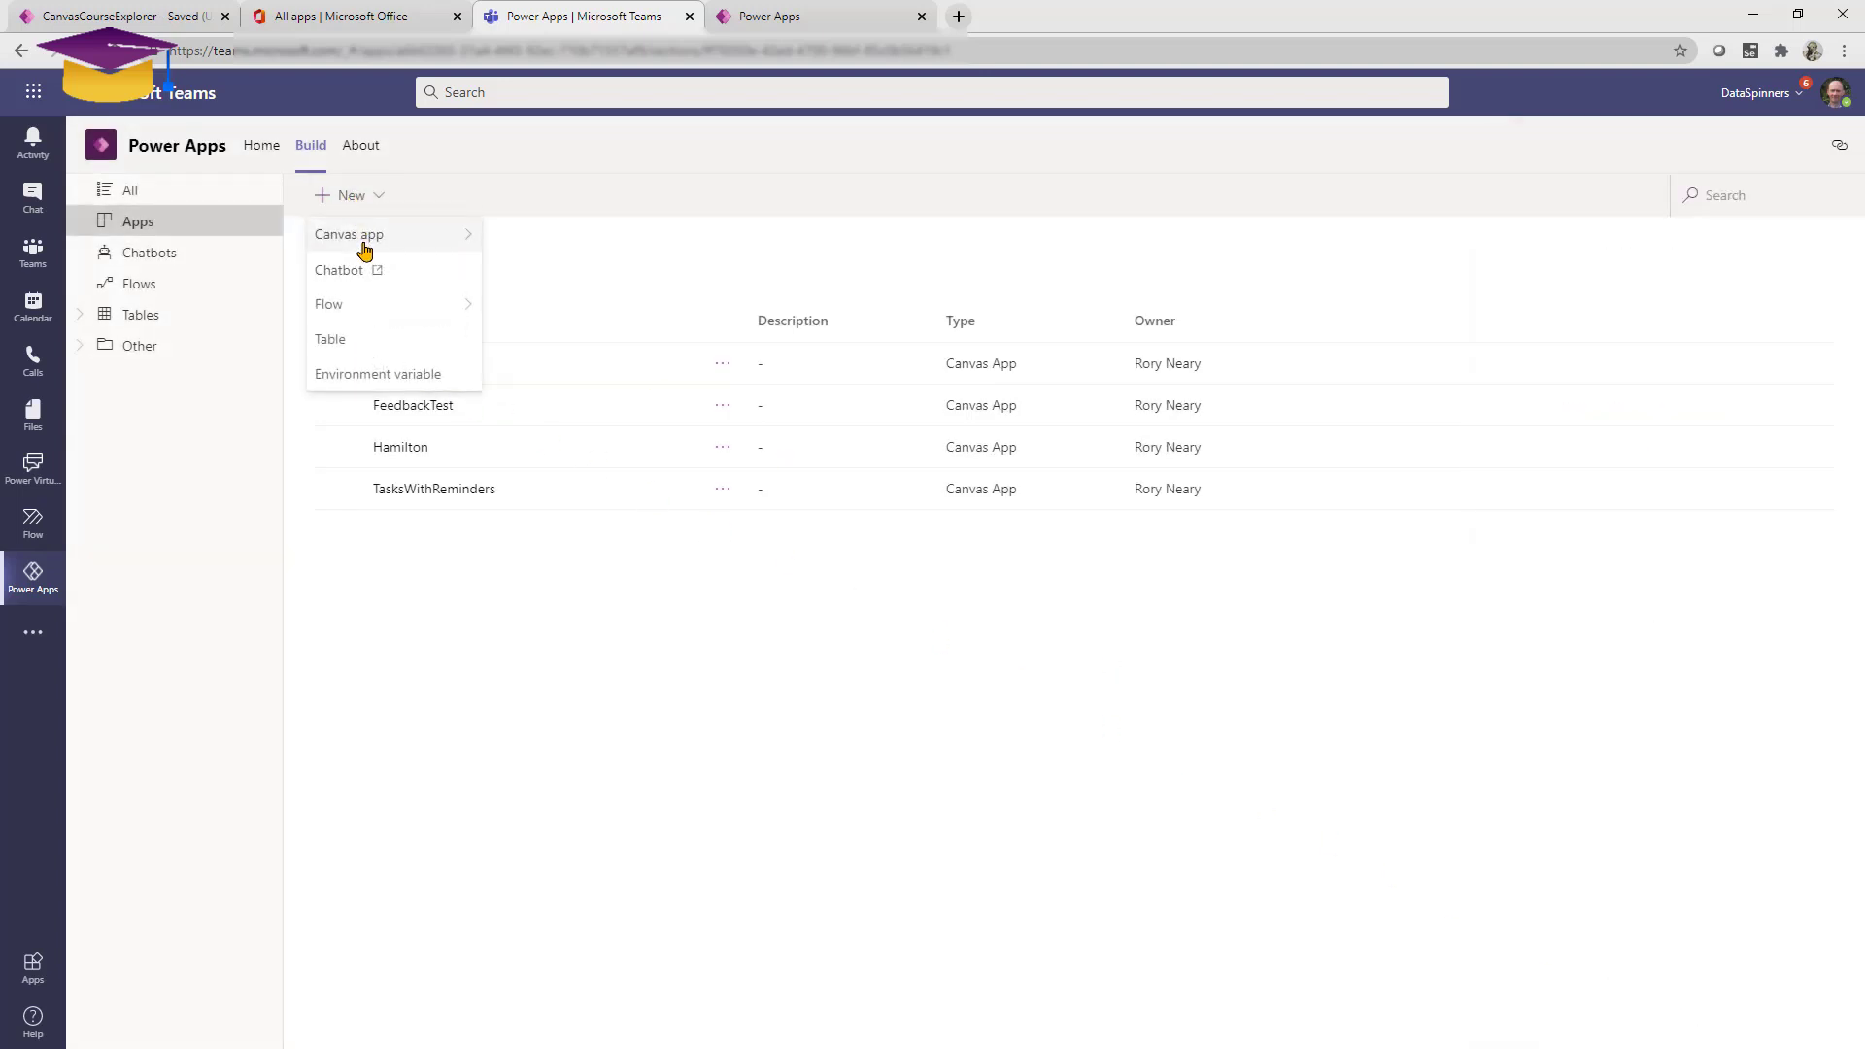
{"action": "mouse_move", "coordinate": [364, 249]}
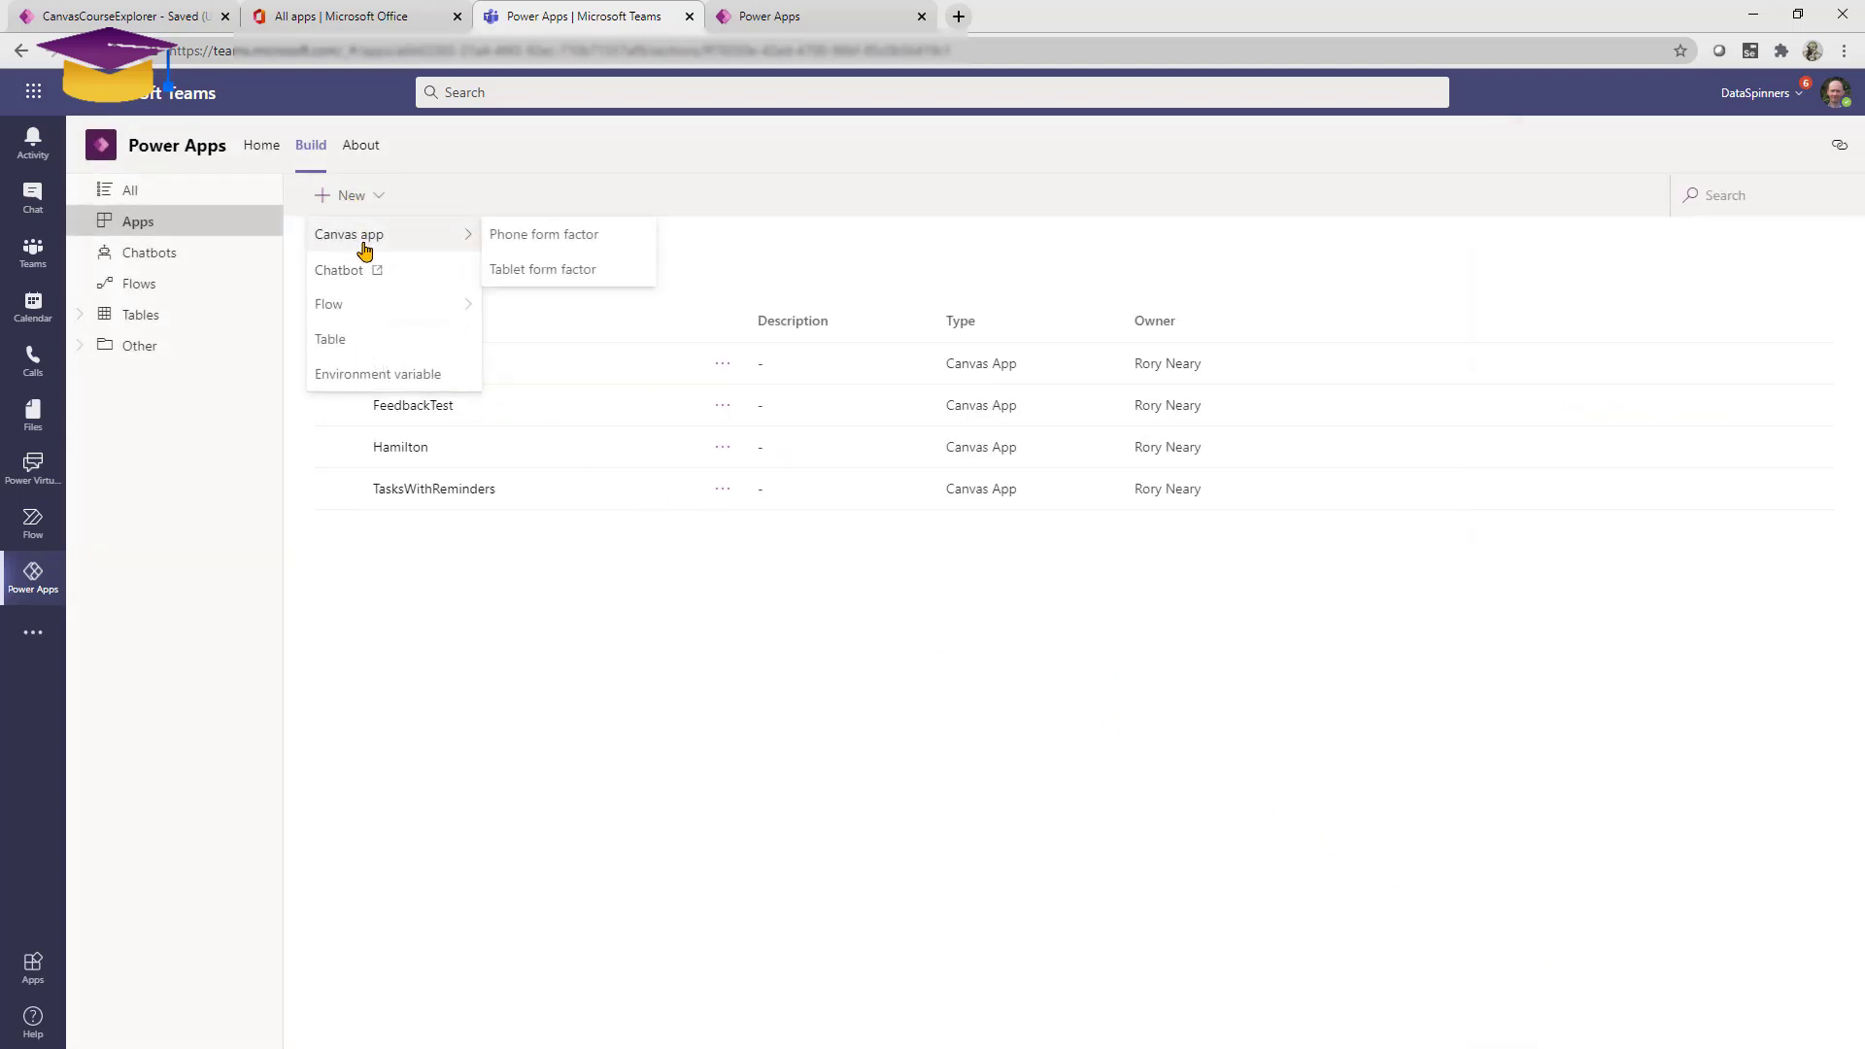
{"action": "left_click", "coordinate": [541, 269]}
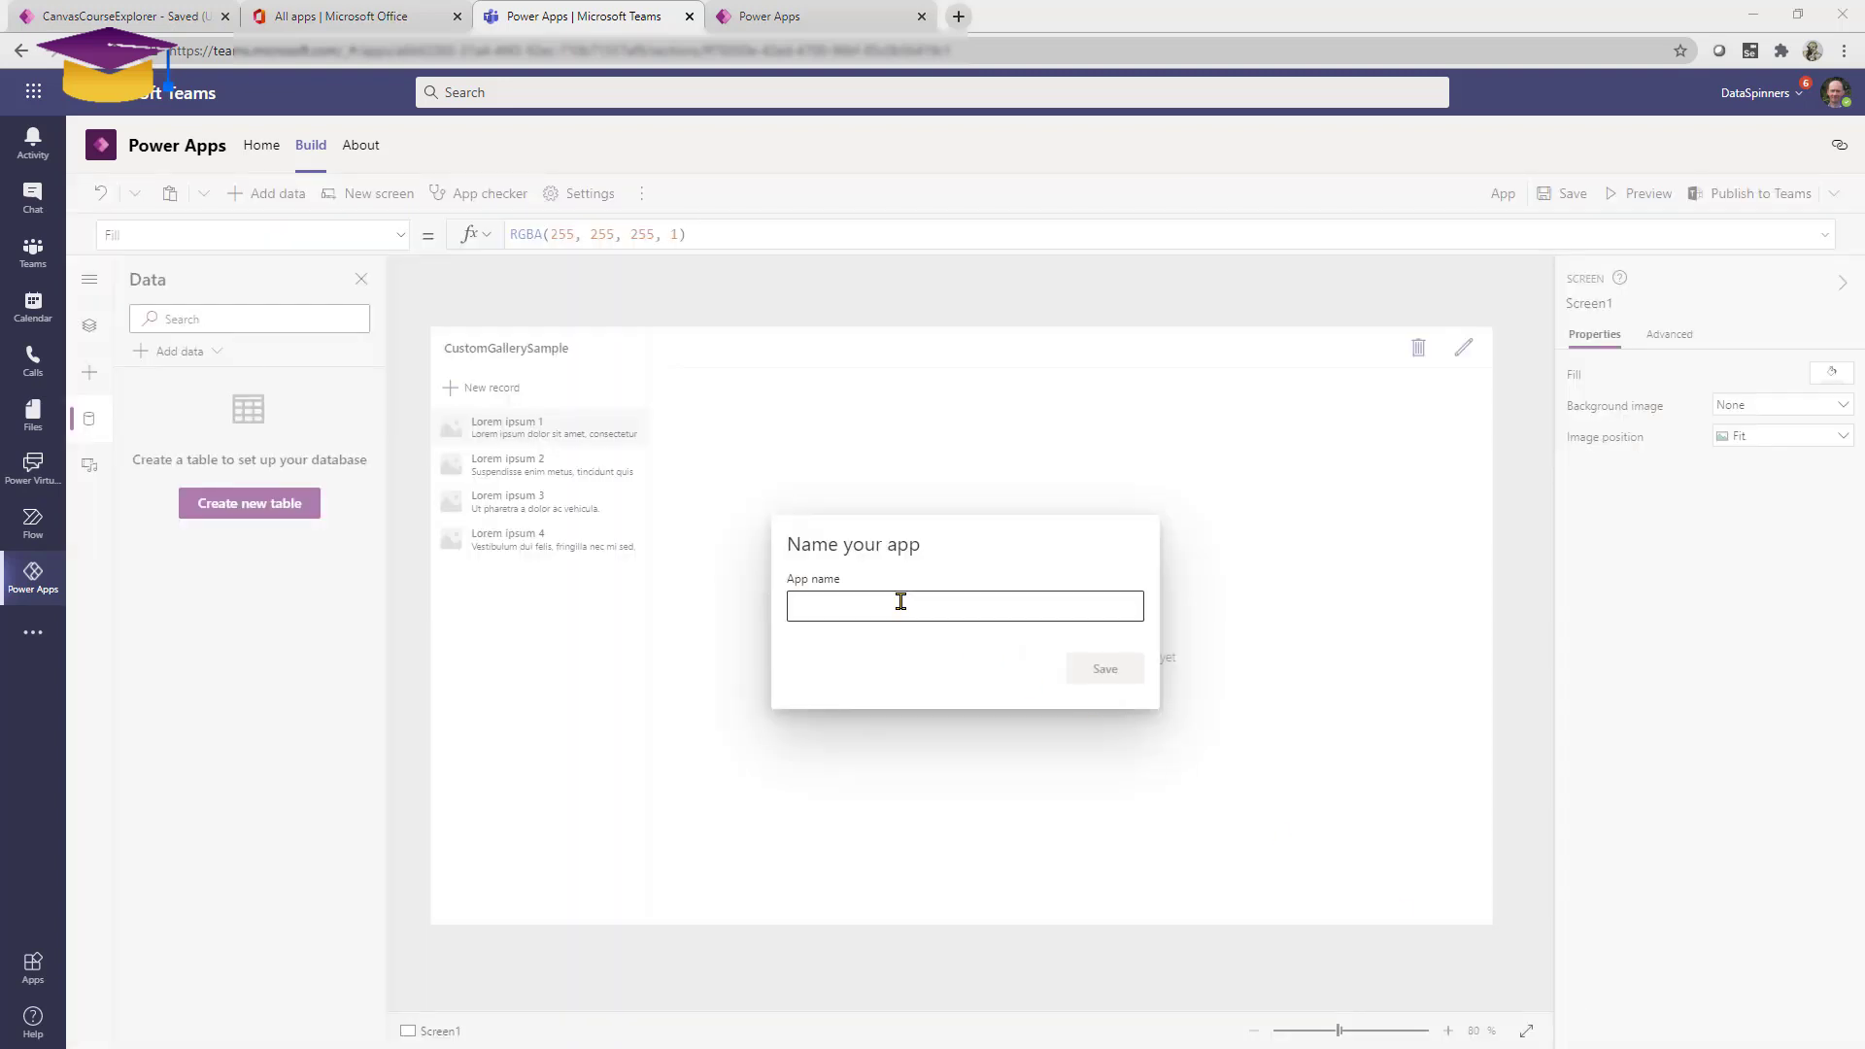
Name the app 'timesheet' and save it.
{"action": "left_click", "coordinate": [901, 605]}
{"action": "type", "text": "teims"}
{"action": "key", "text": "BackSpace"}
{"action": "key", "text": "BackSpace"}
{"action": "key", "text": "BackSpace"}
{"action": "key", "text": "BackSpace"}
{"action": "type", "text": "imeshe"}
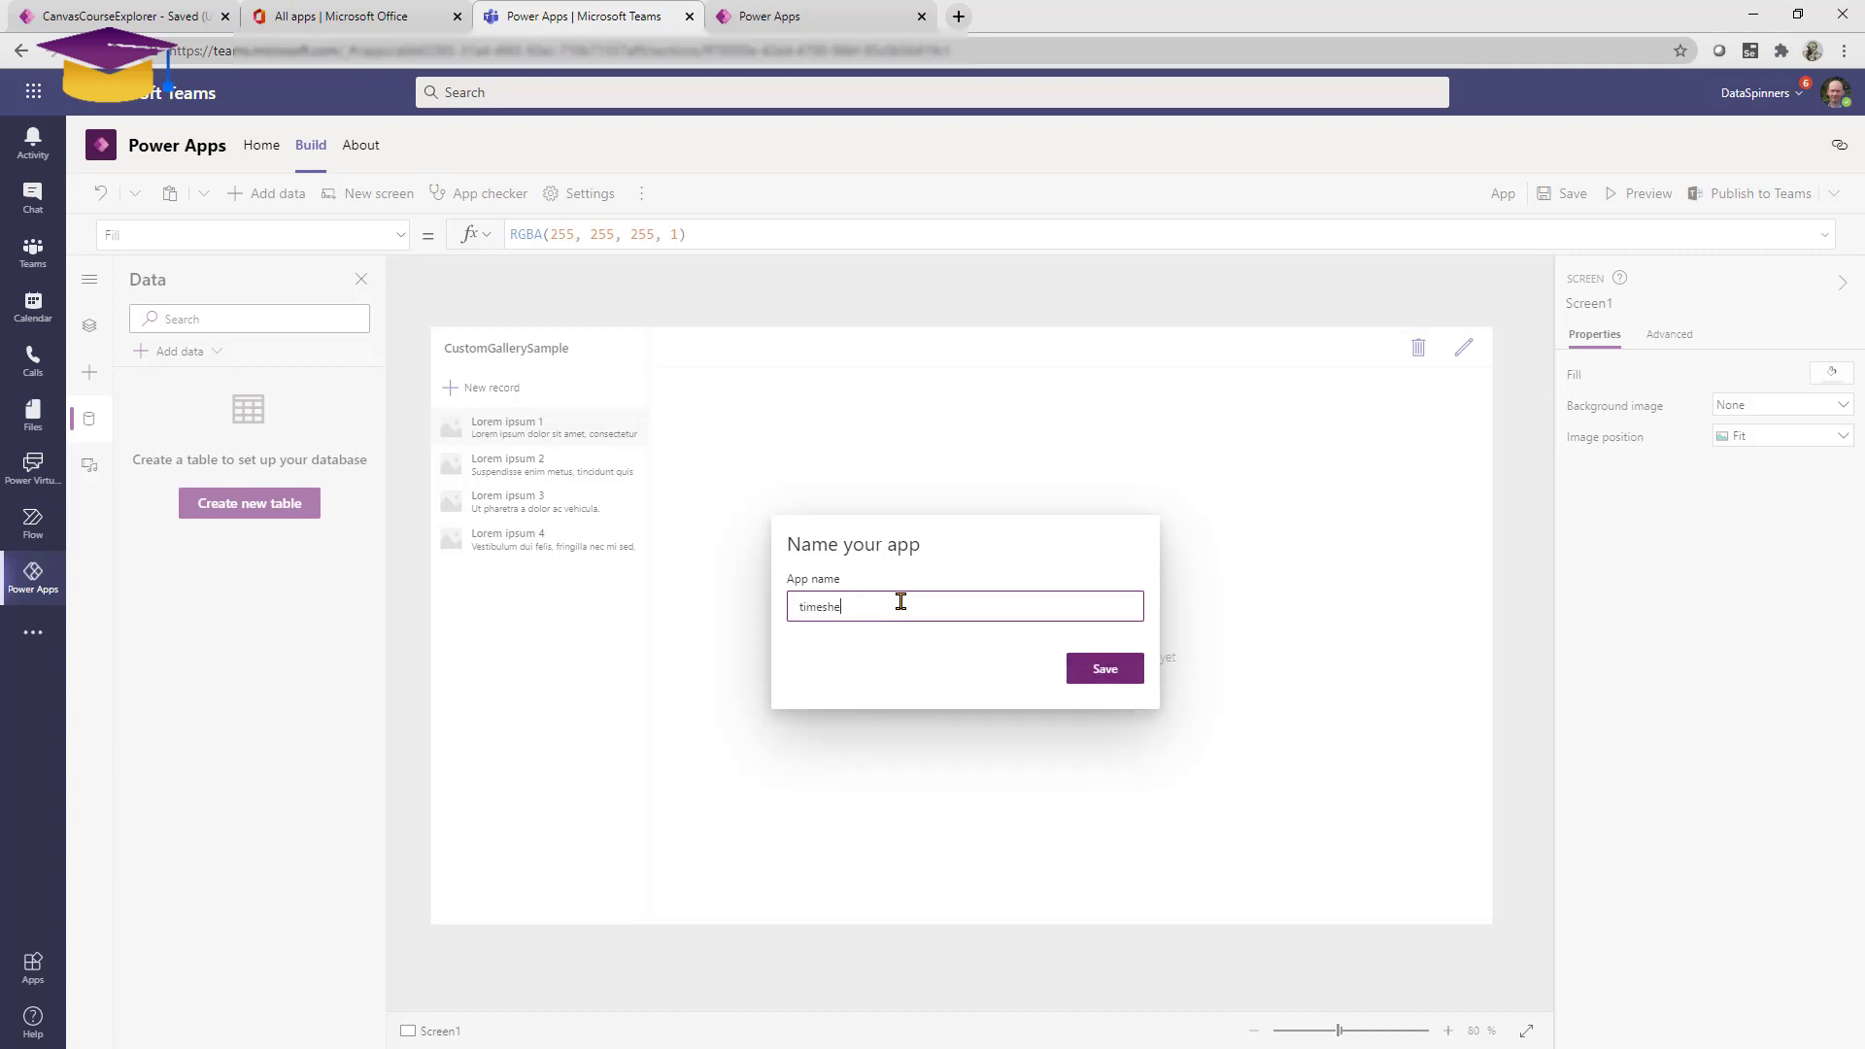
{"action": "type", "text": "et"}
{"action": "left_click", "coordinate": [1098, 669]}
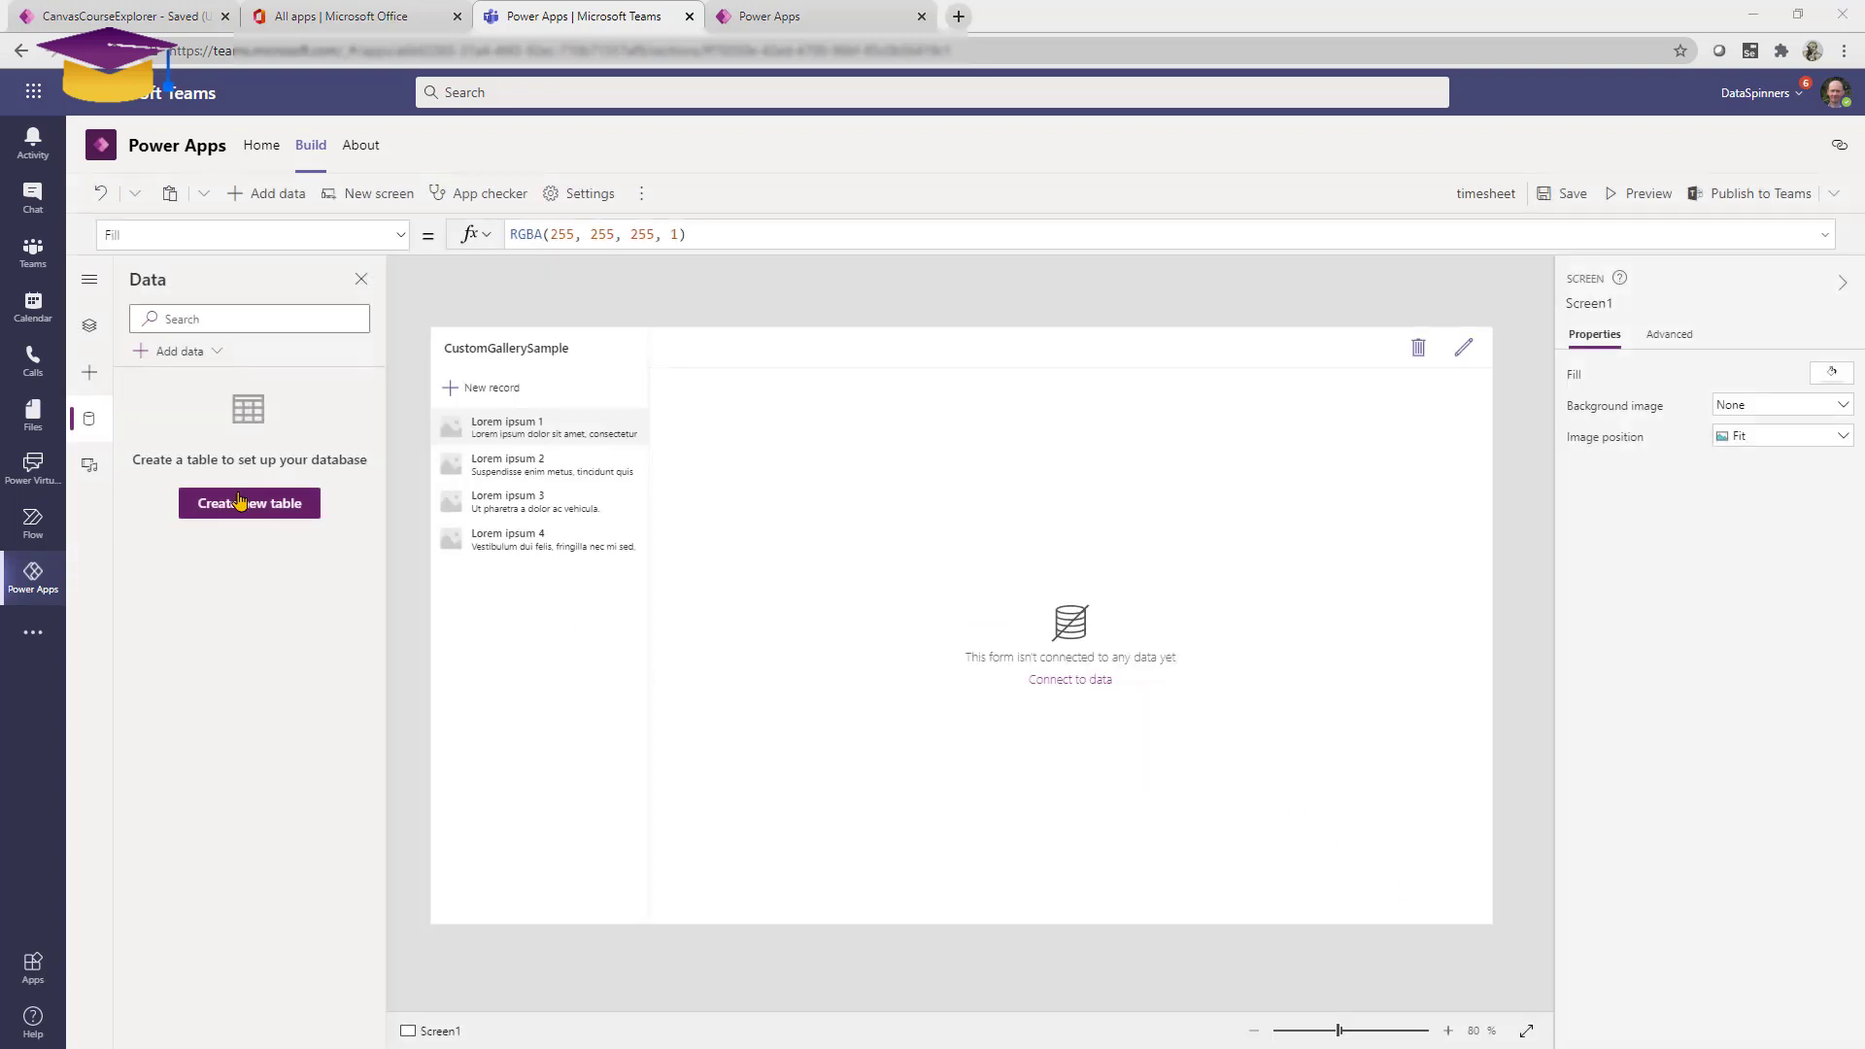
Create a new table for the app named 'timesheets'.
{"action": "left_click", "coordinate": [249, 503]}
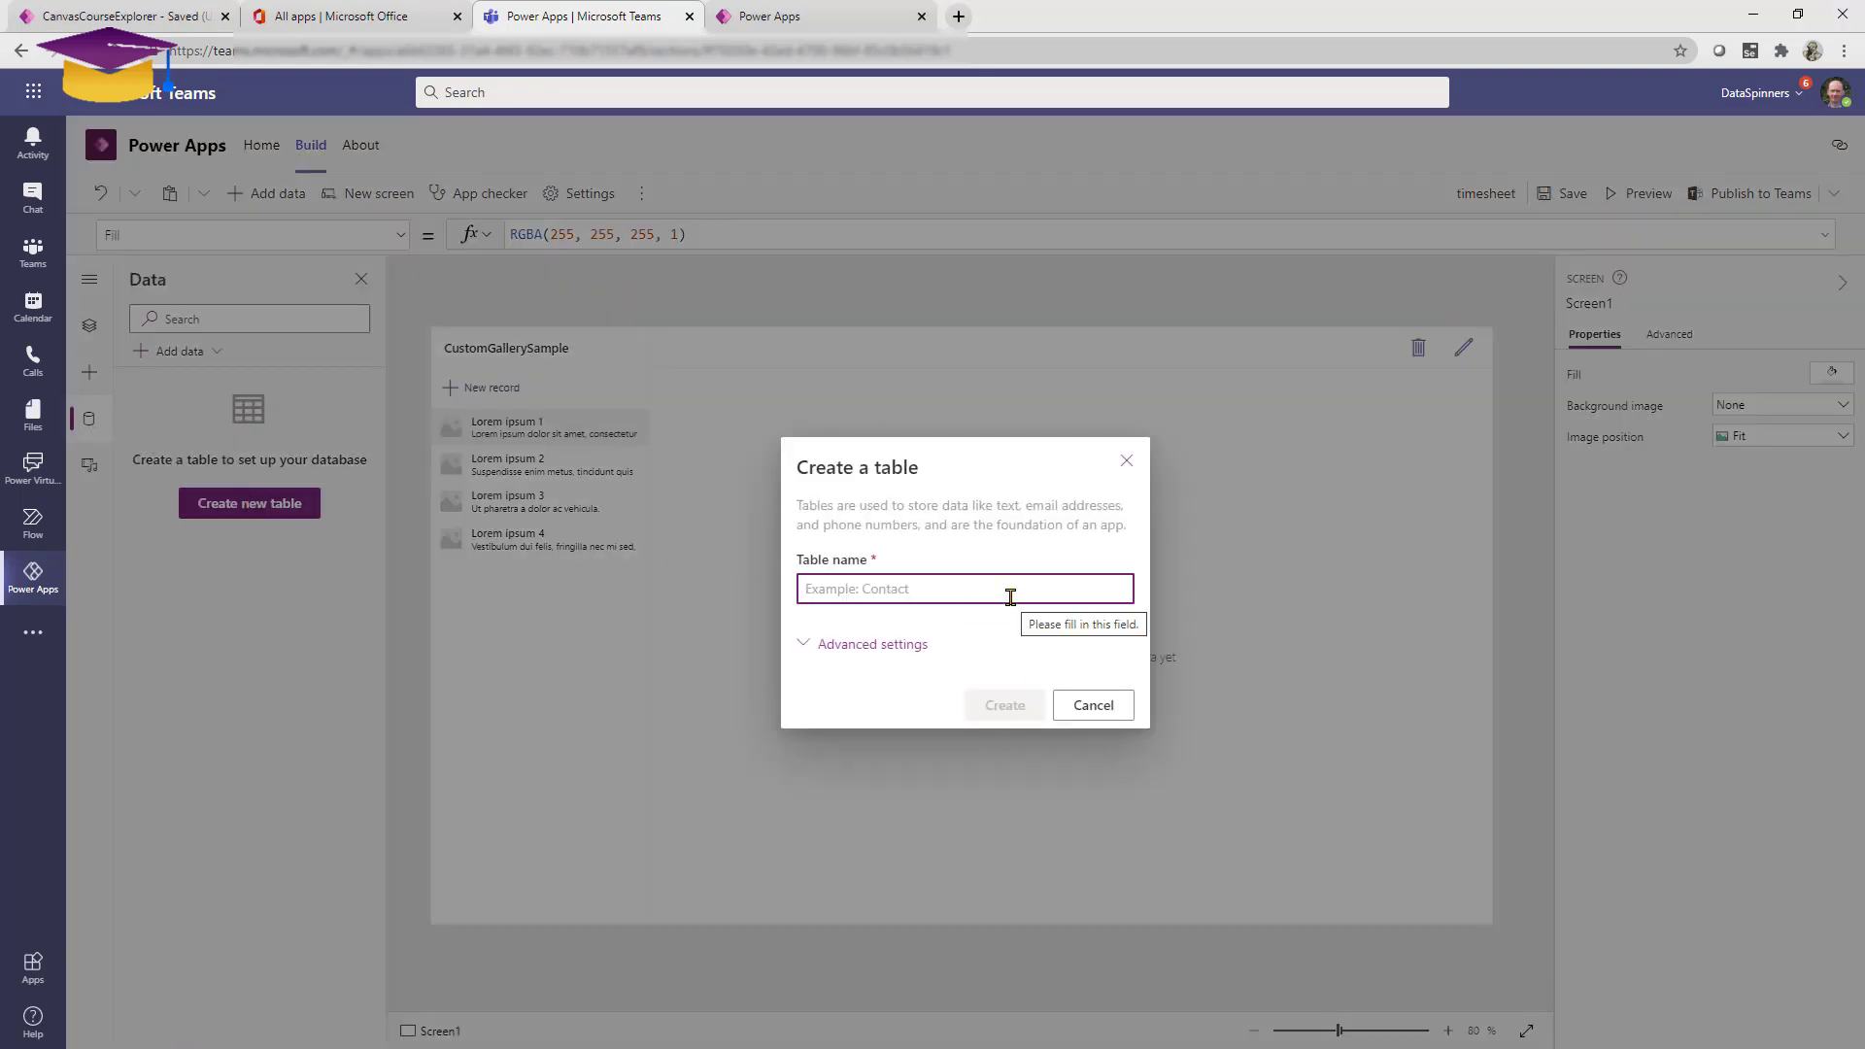
{"action": "type", "text": "timesheet"}
{"action": "left_click", "coordinate": [1004, 706]}
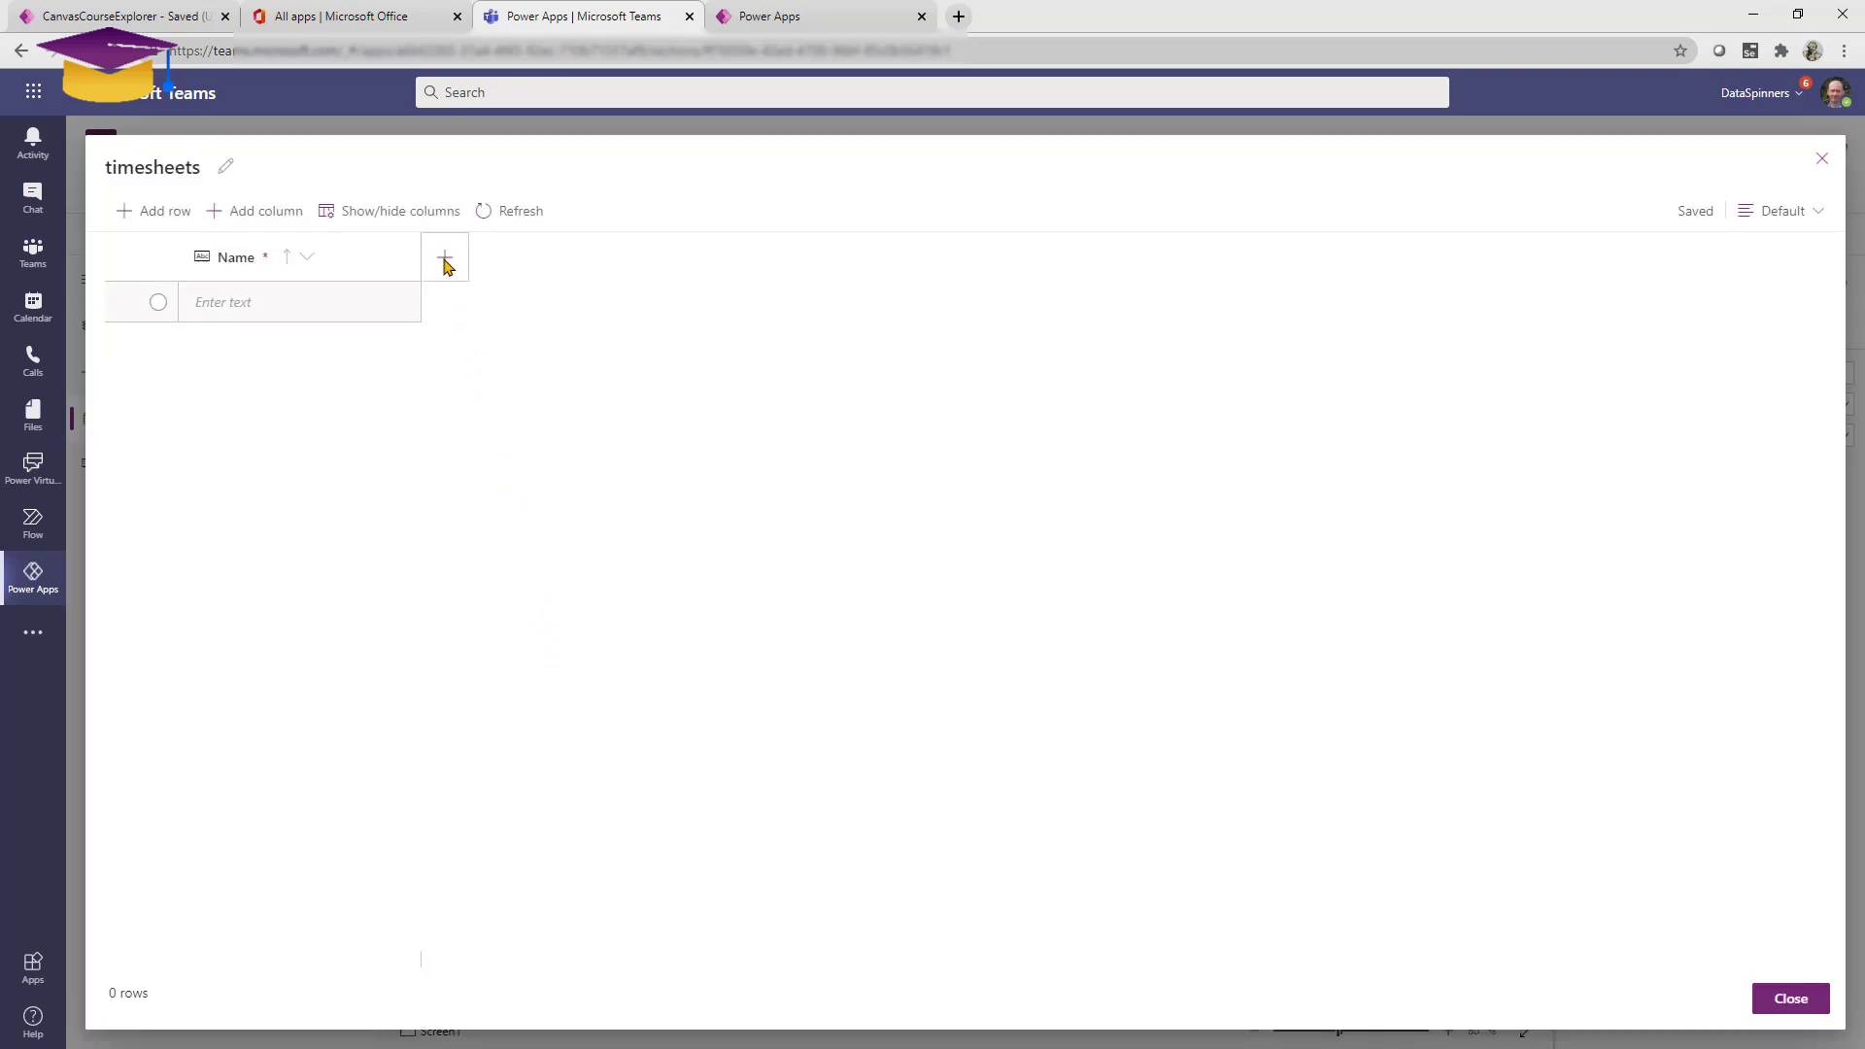
Add a Decimal-type column named 'Time' to the timesheets table.
{"action": "left_click", "coordinate": [444, 258]}
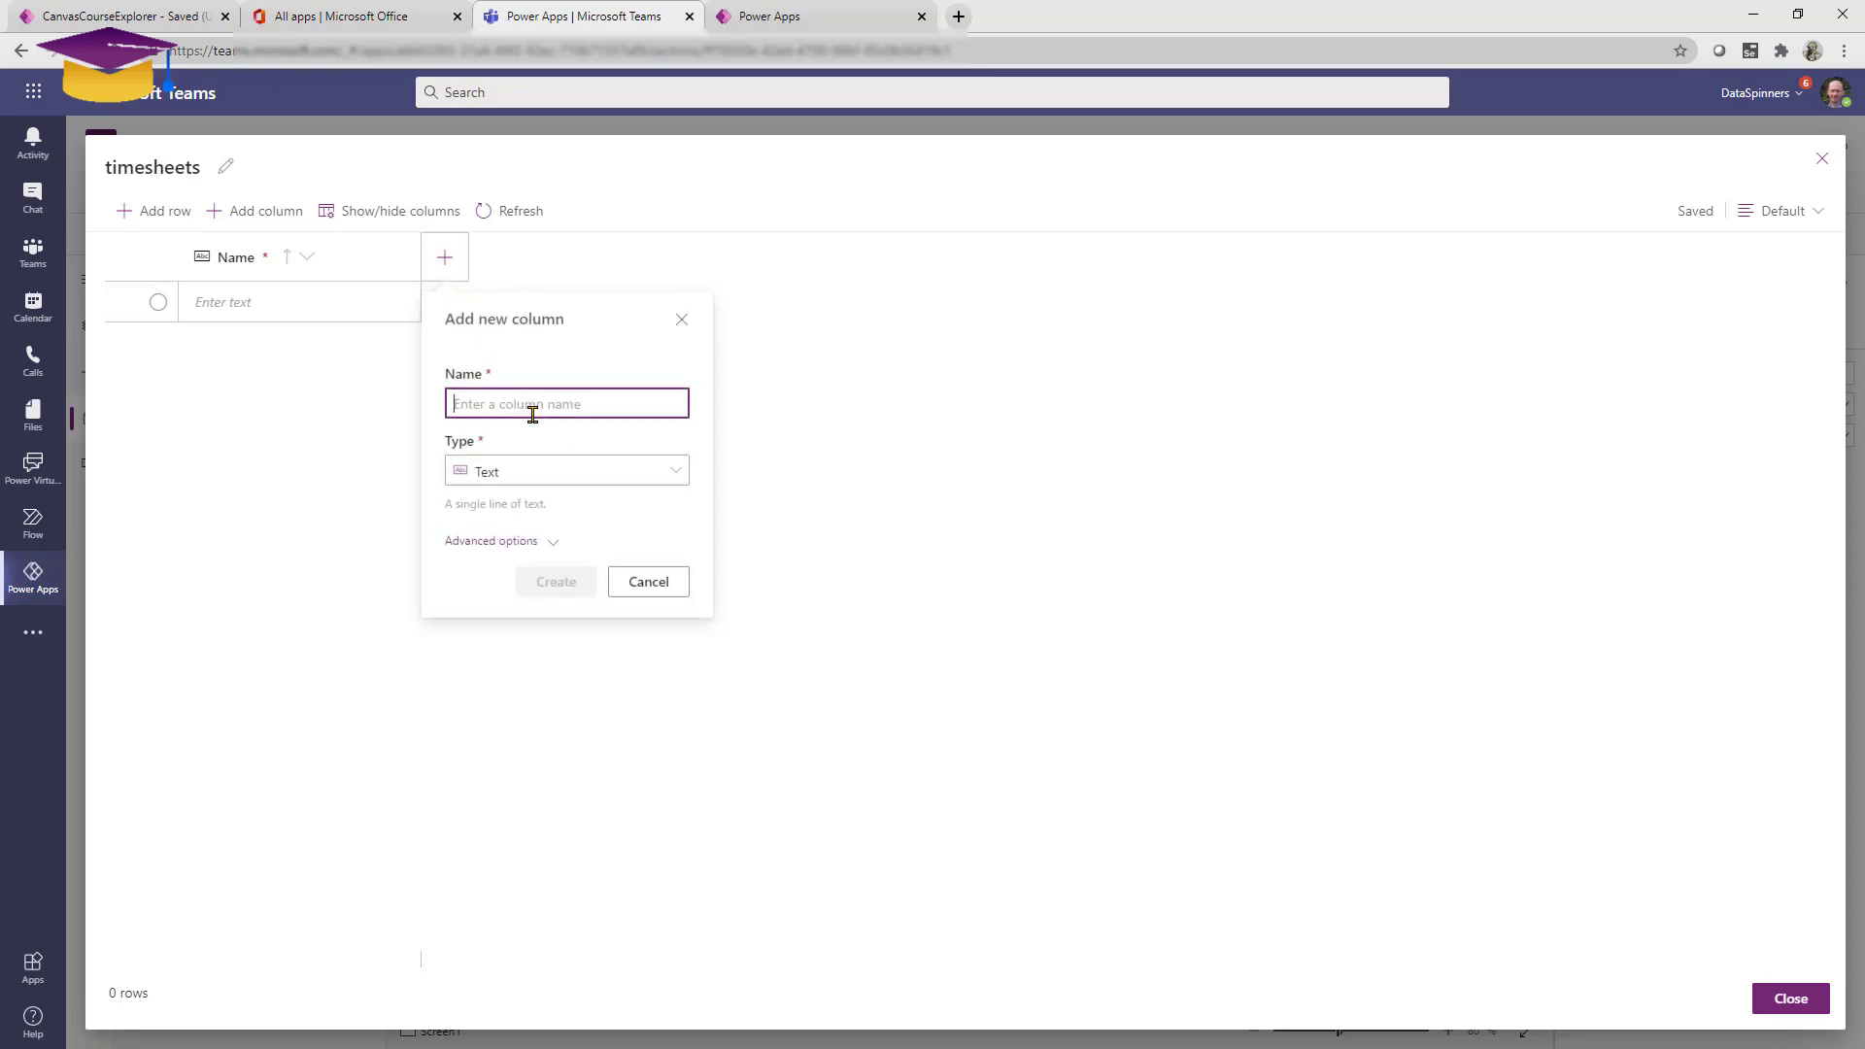
{"action": "type", "text": "Time"}
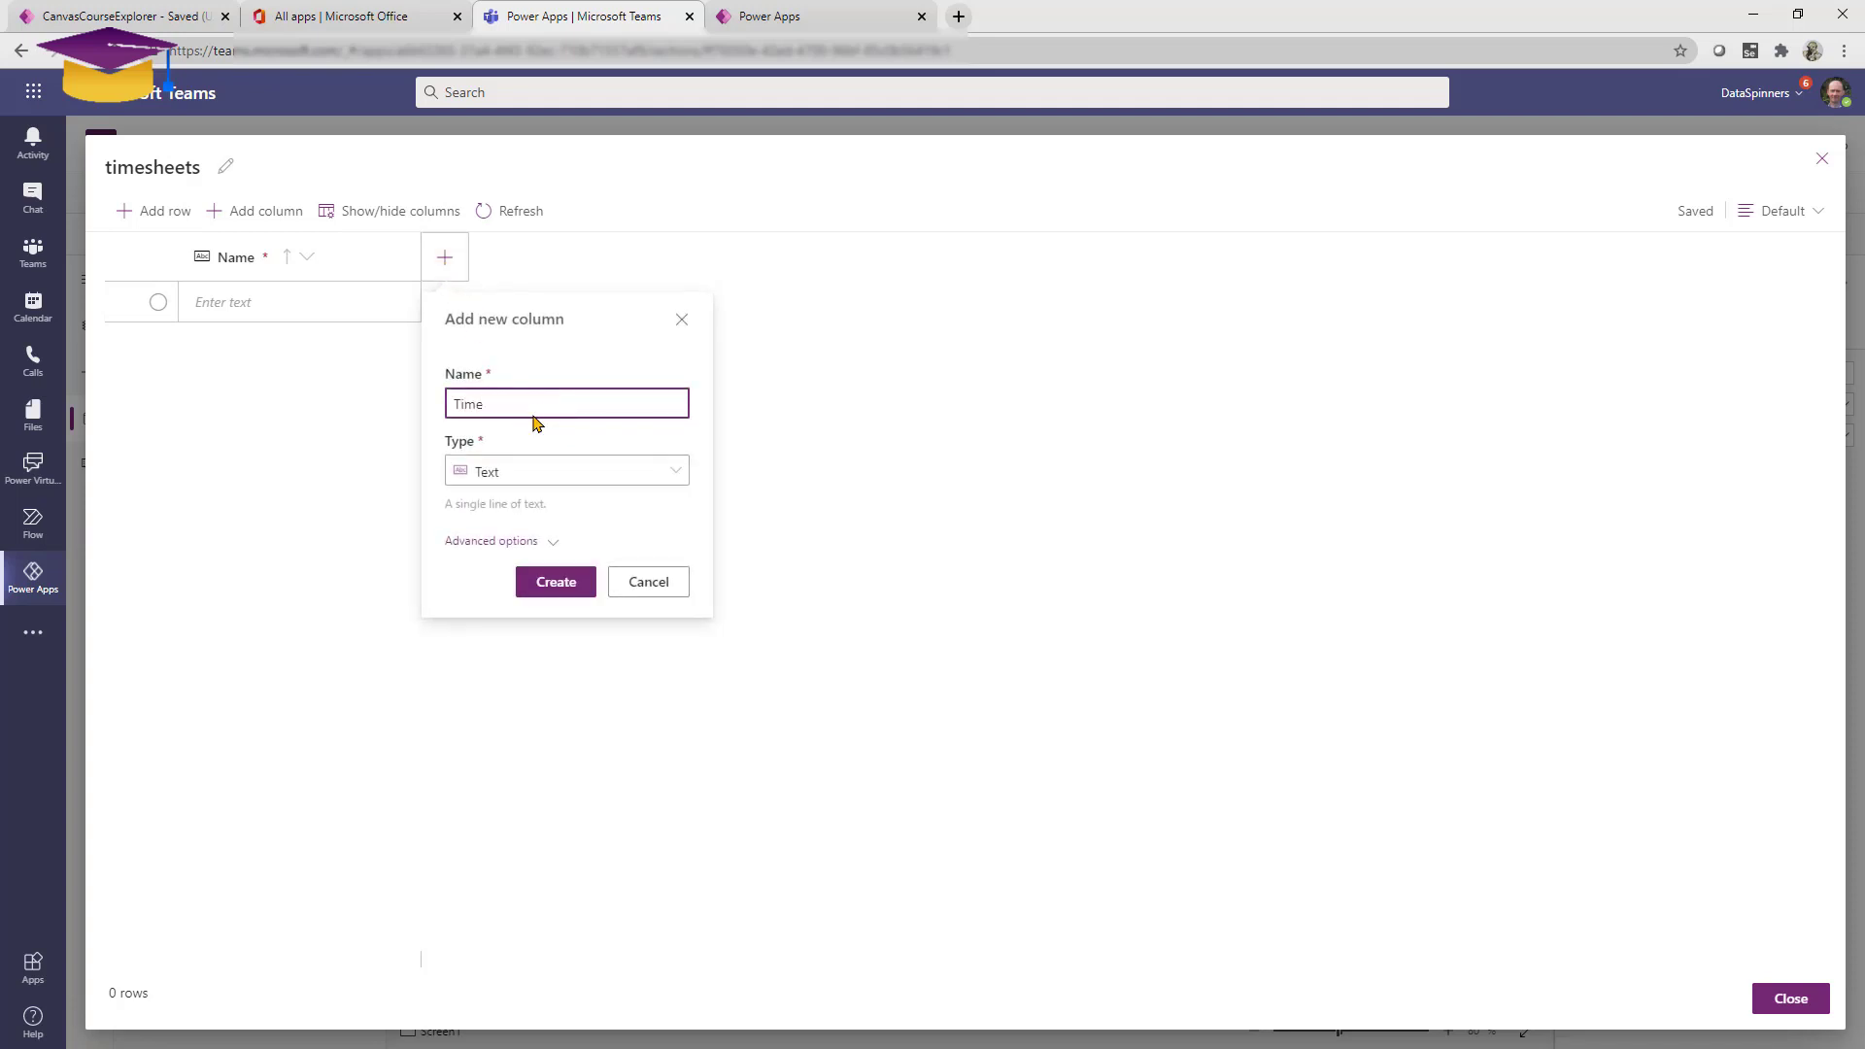
{"action": "left_click", "coordinate": [570, 488]}
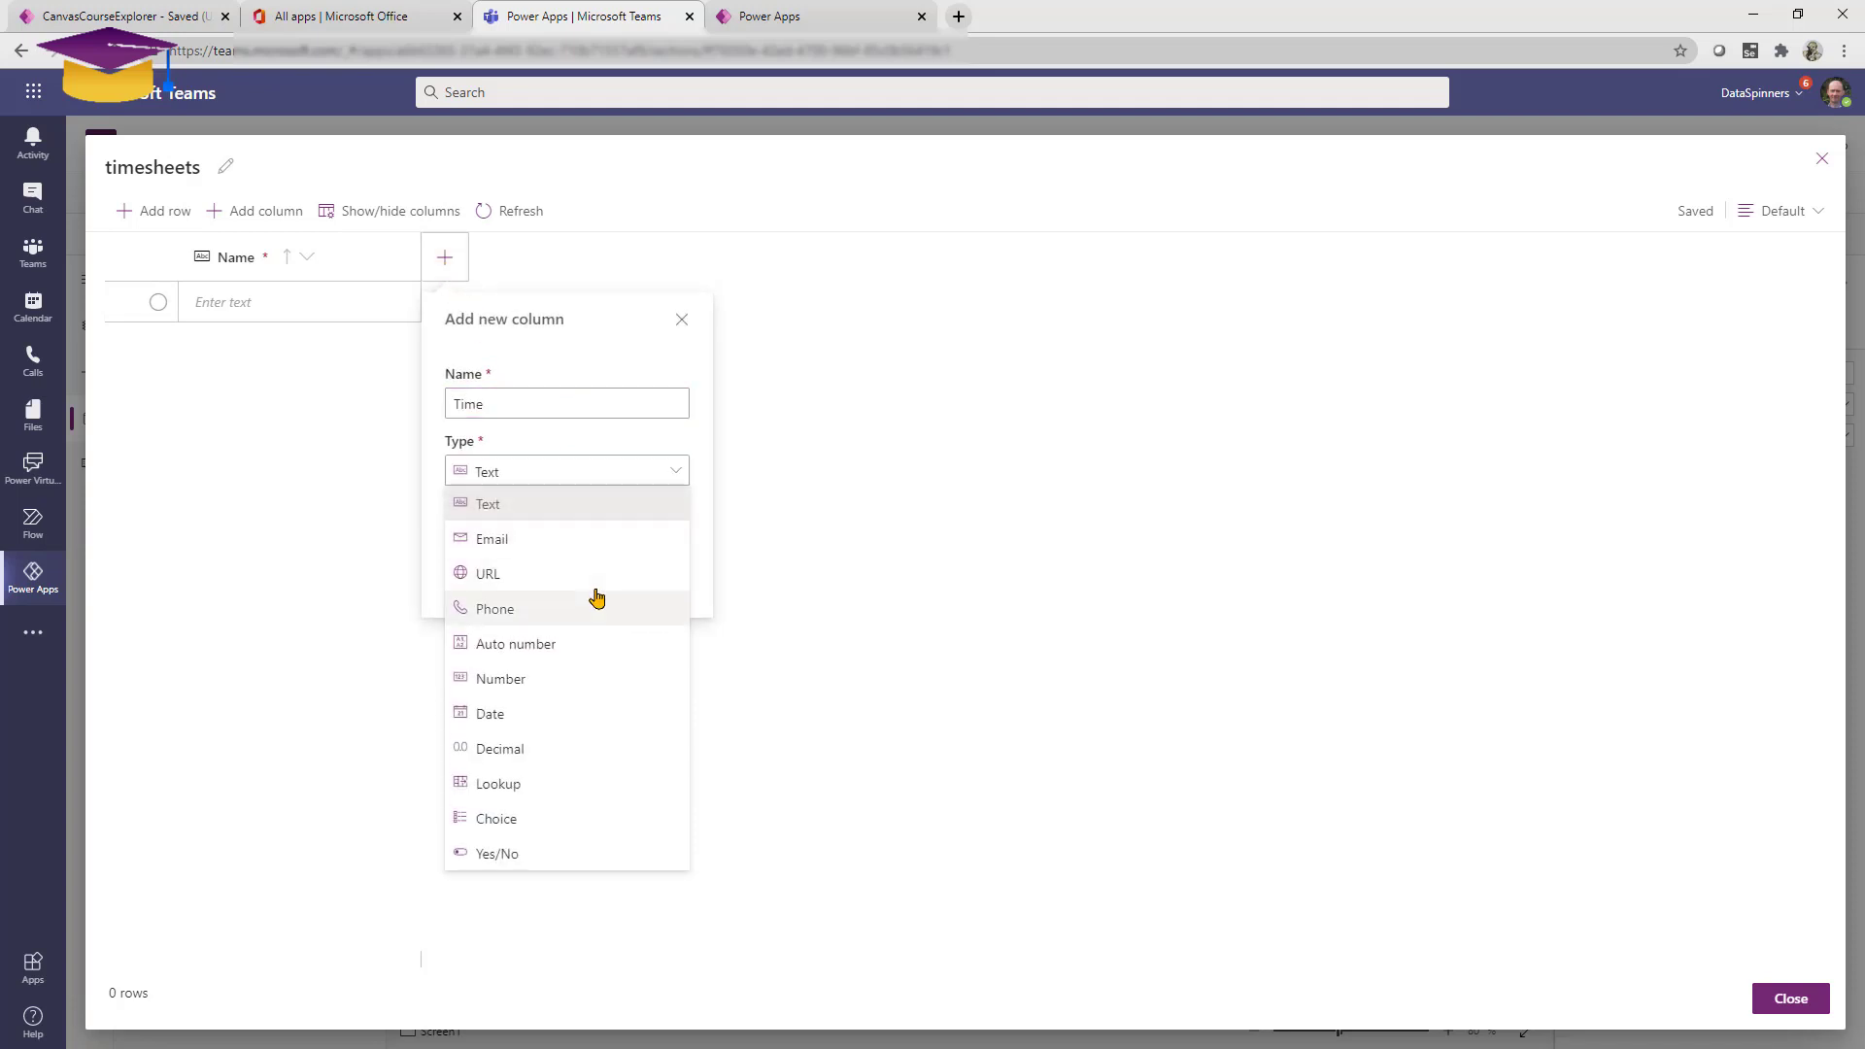
{"action": "left_click", "coordinate": [559, 758]}
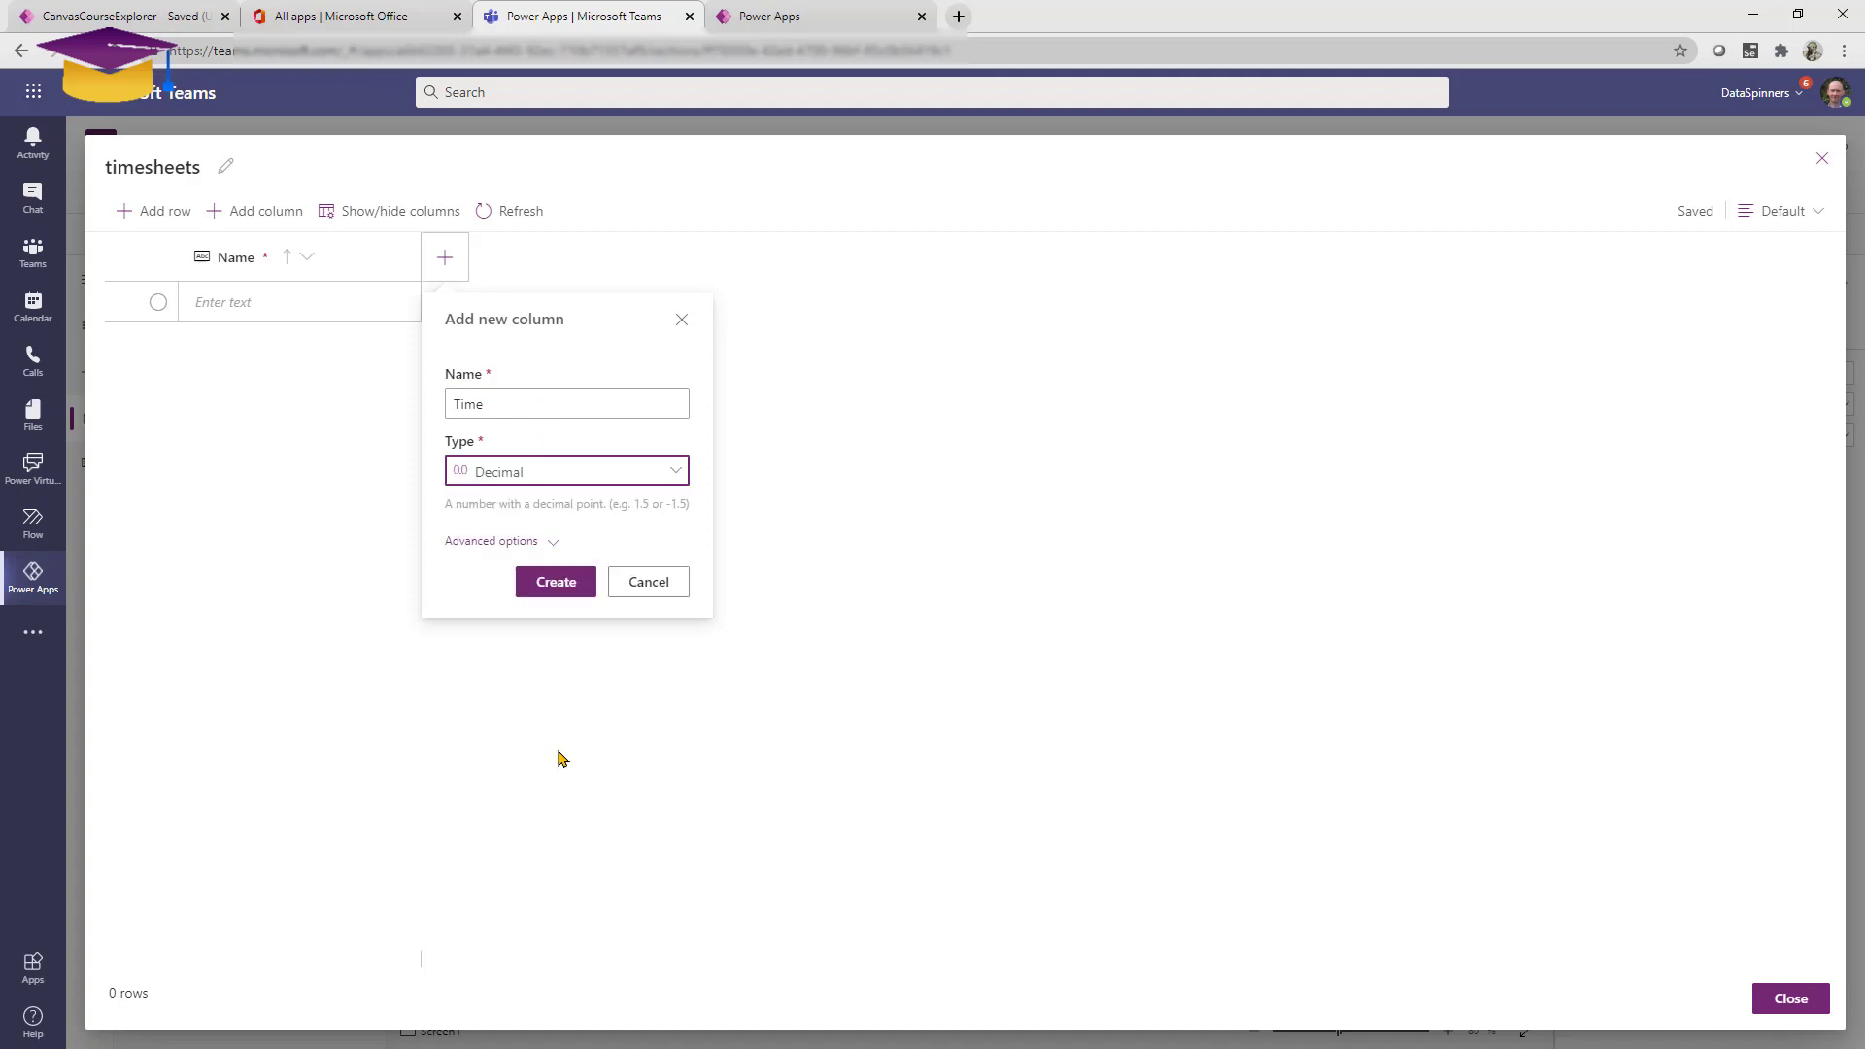
{"action": "left_click", "coordinate": [559, 583]}
Enter a person's name and Time 10 in the first row, then close the table.
{"action": "left_click", "coordinate": [349, 303]}
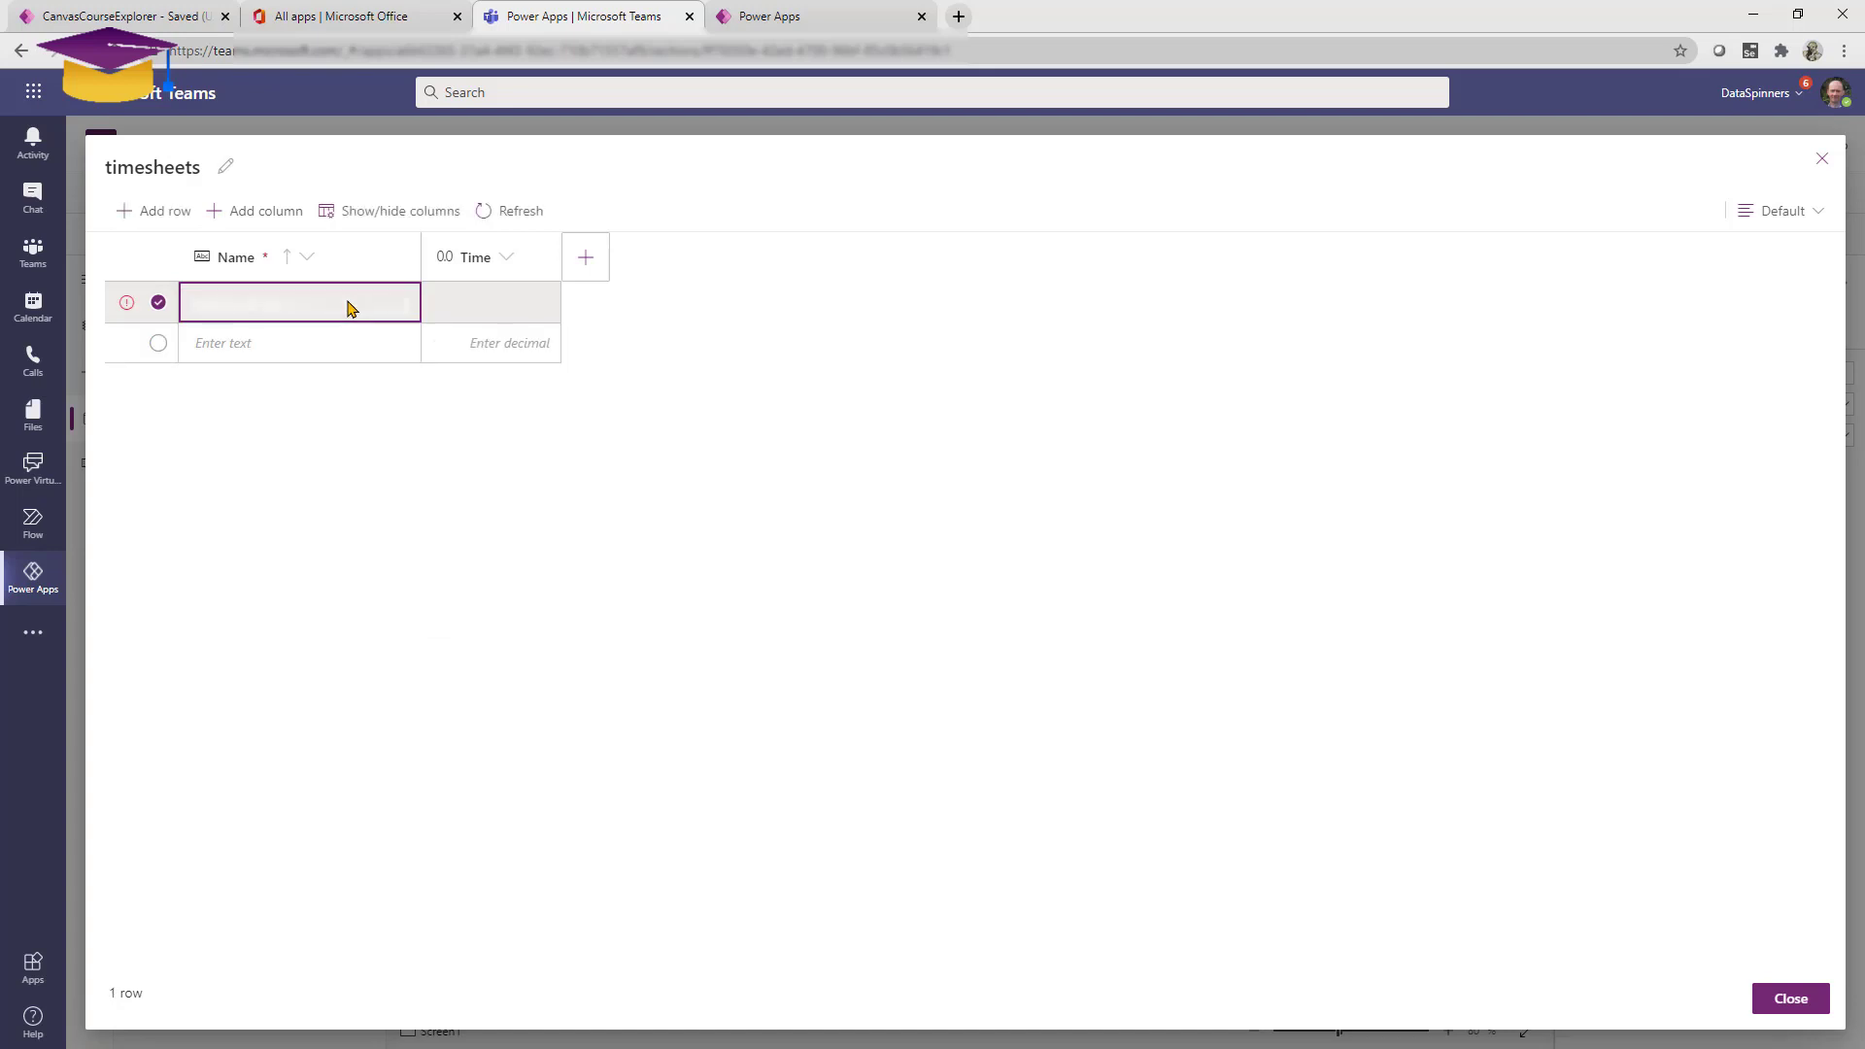
{"action": "type", "text": "Rory"}
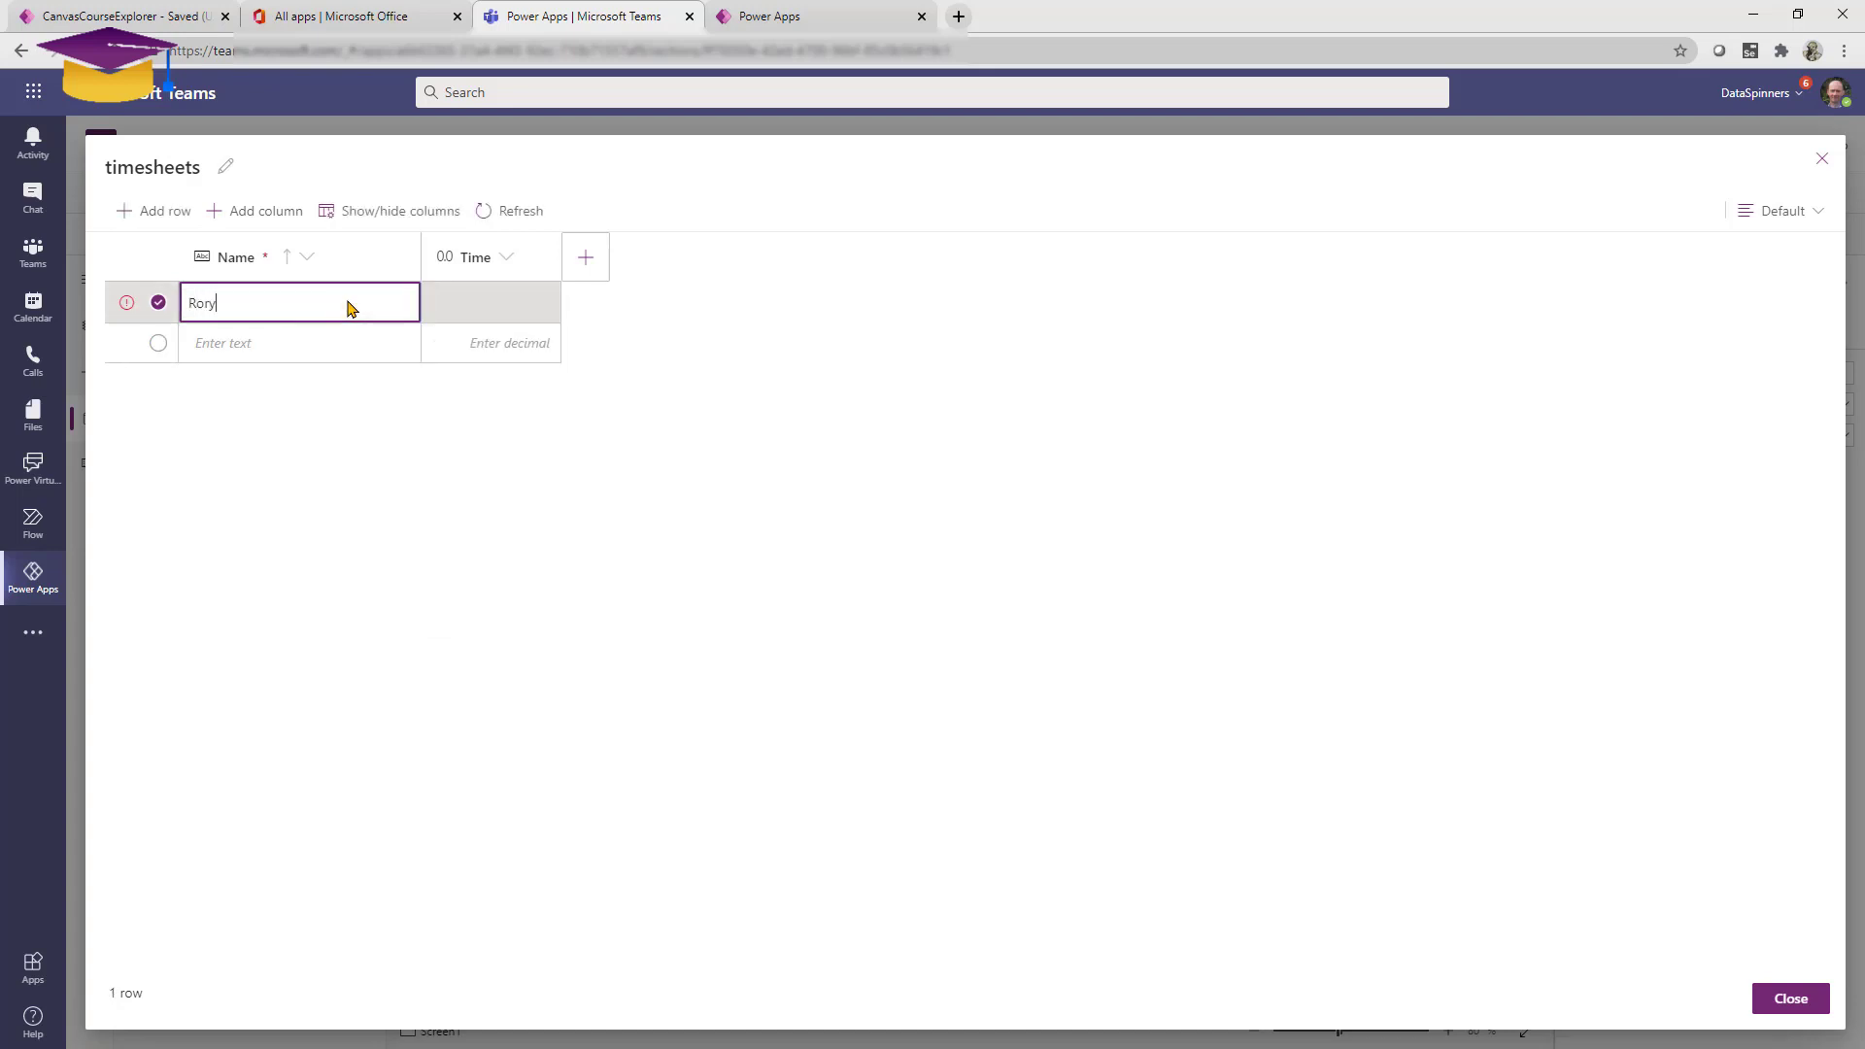
{"action": "left_click", "coordinate": [496, 297]}
{"action": "type", "text": "10"}
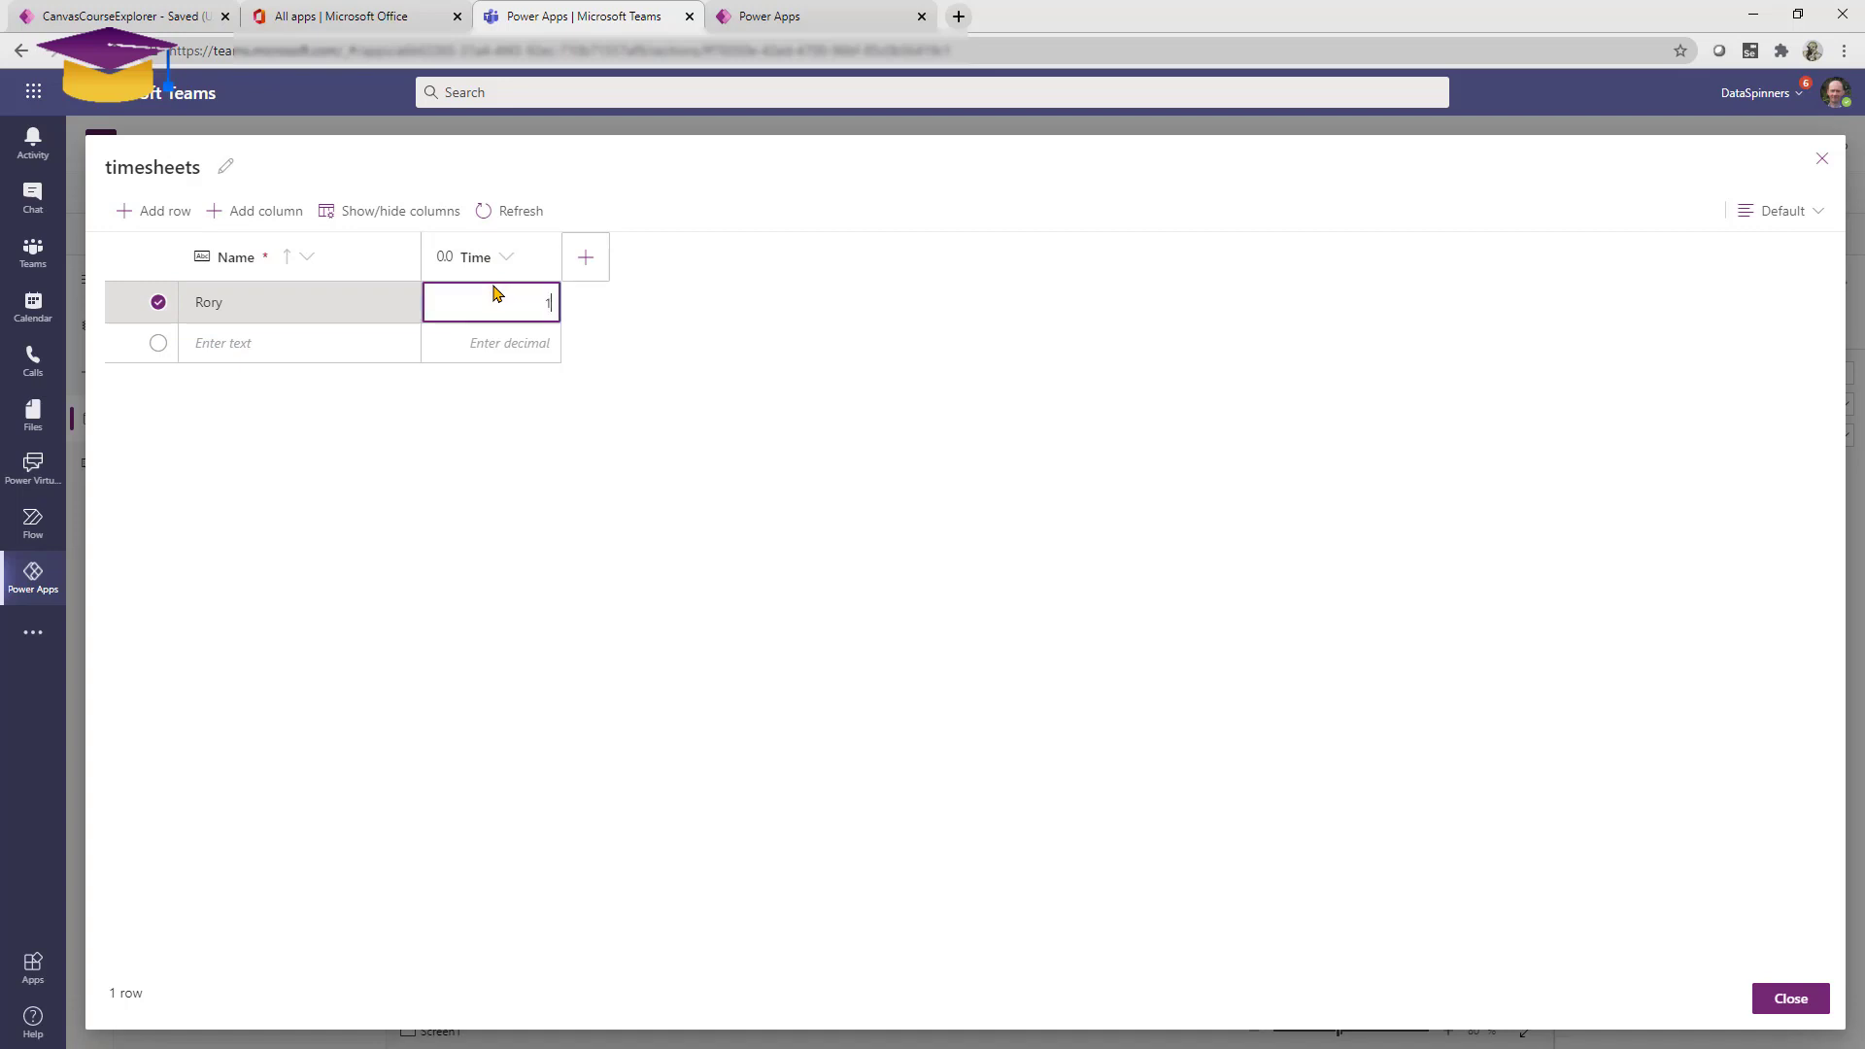
{"action": "left_click", "coordinate": [1788, 998]}
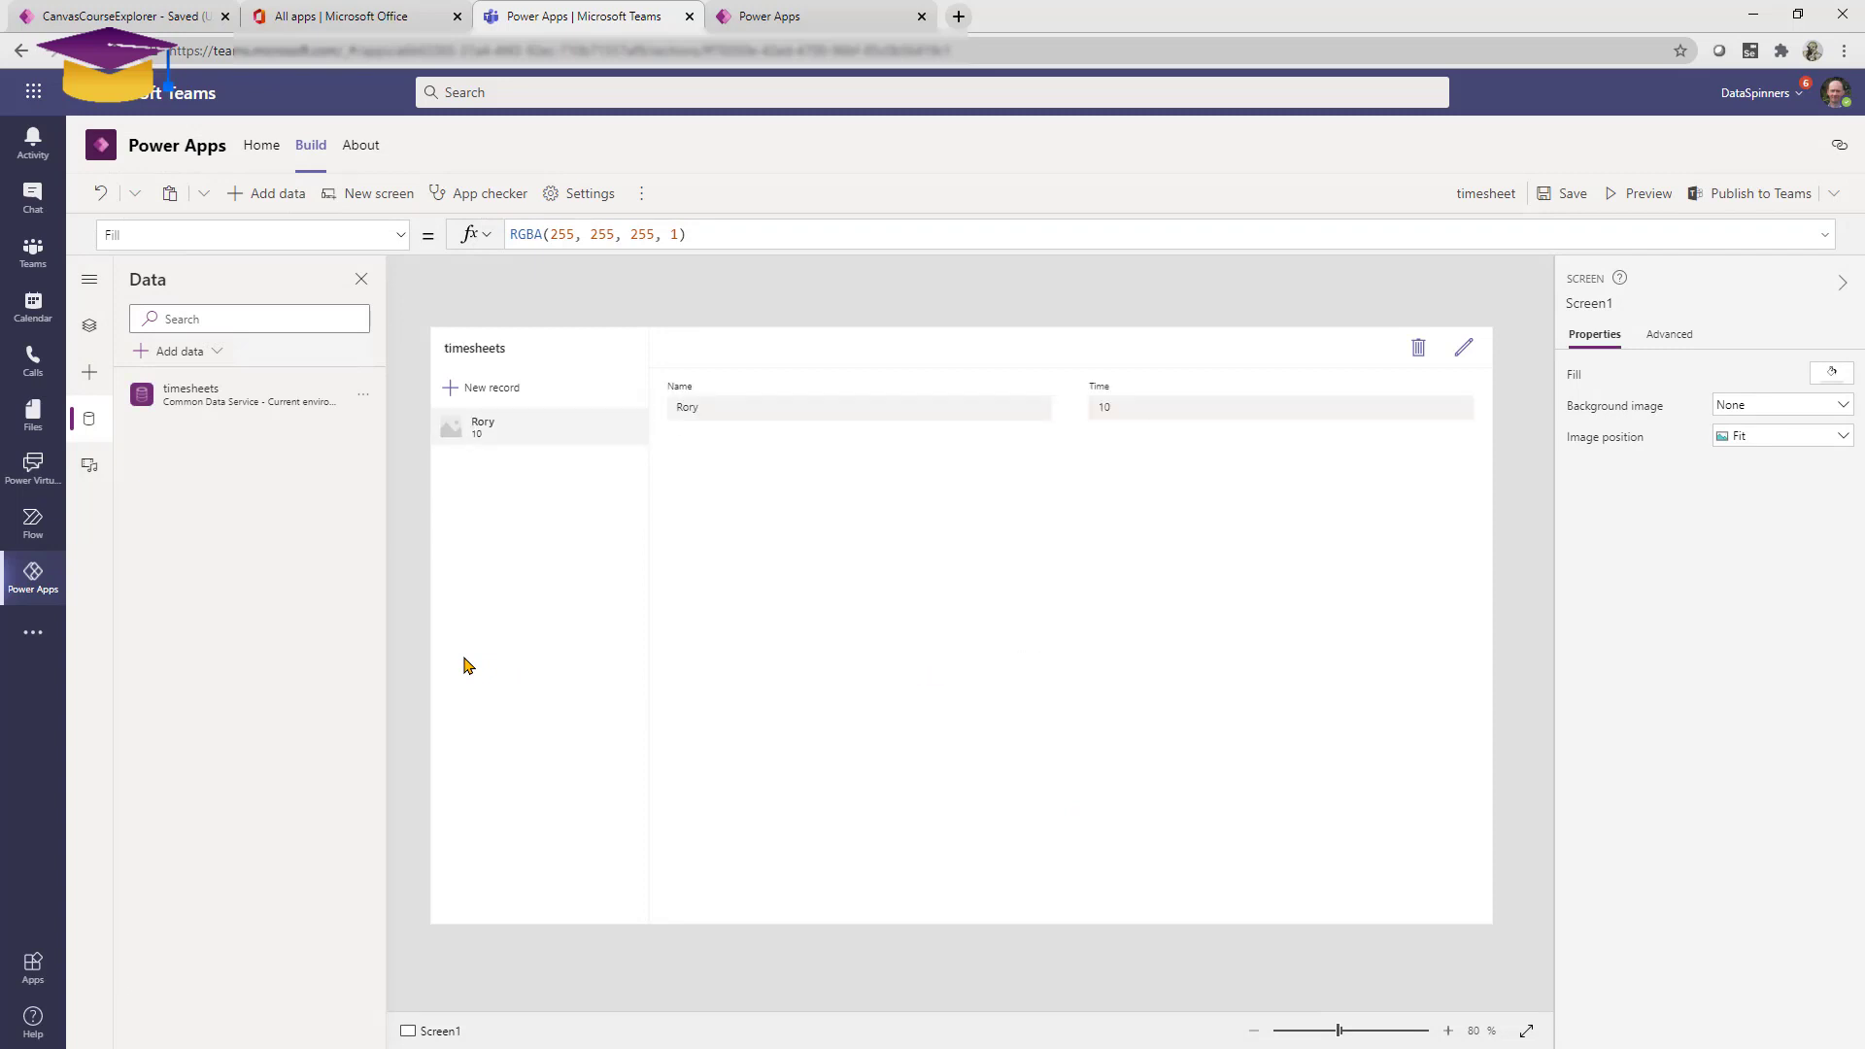
Publish the timesheet app to Teams as a tab in OAKDALE's General channel.
{"action": "left_click", "coordinate": [1723, 195]}
{"action": "left_click", "coordinate": [998, 710]}
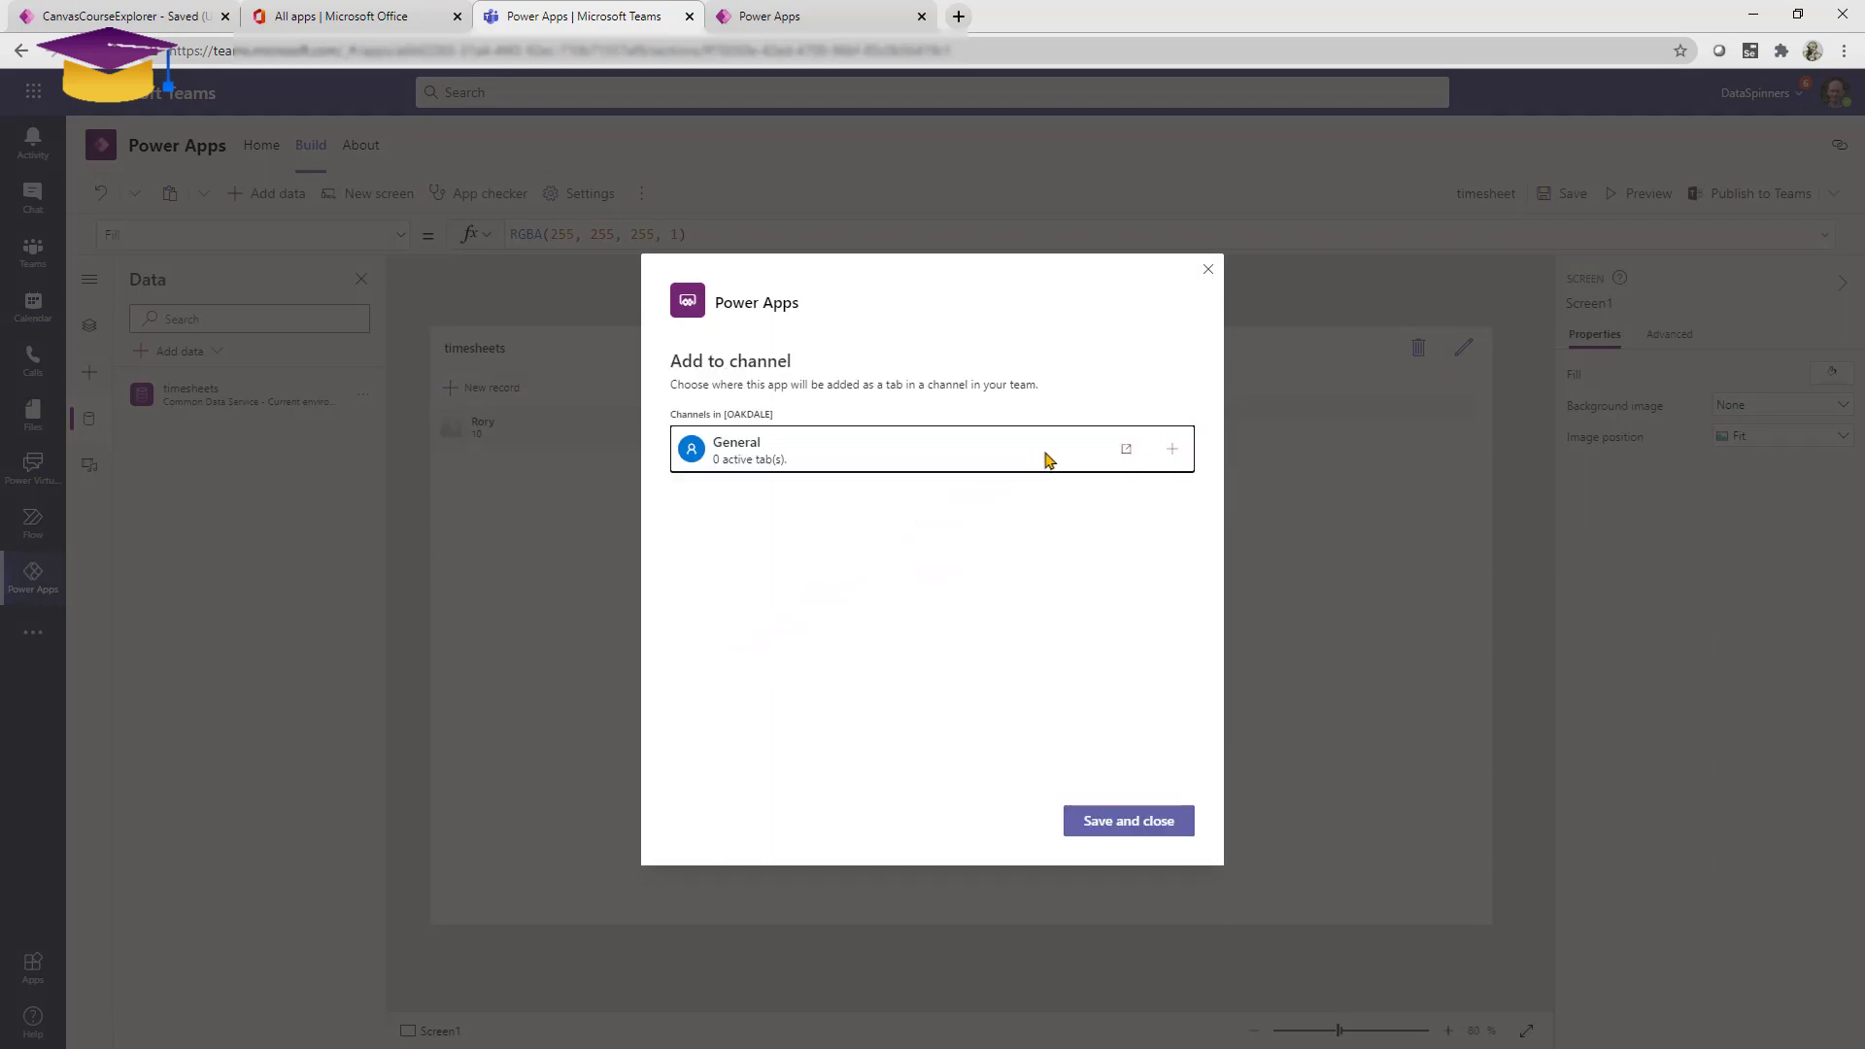
{"action": "left_click", "coordinate": [1172, 448]}
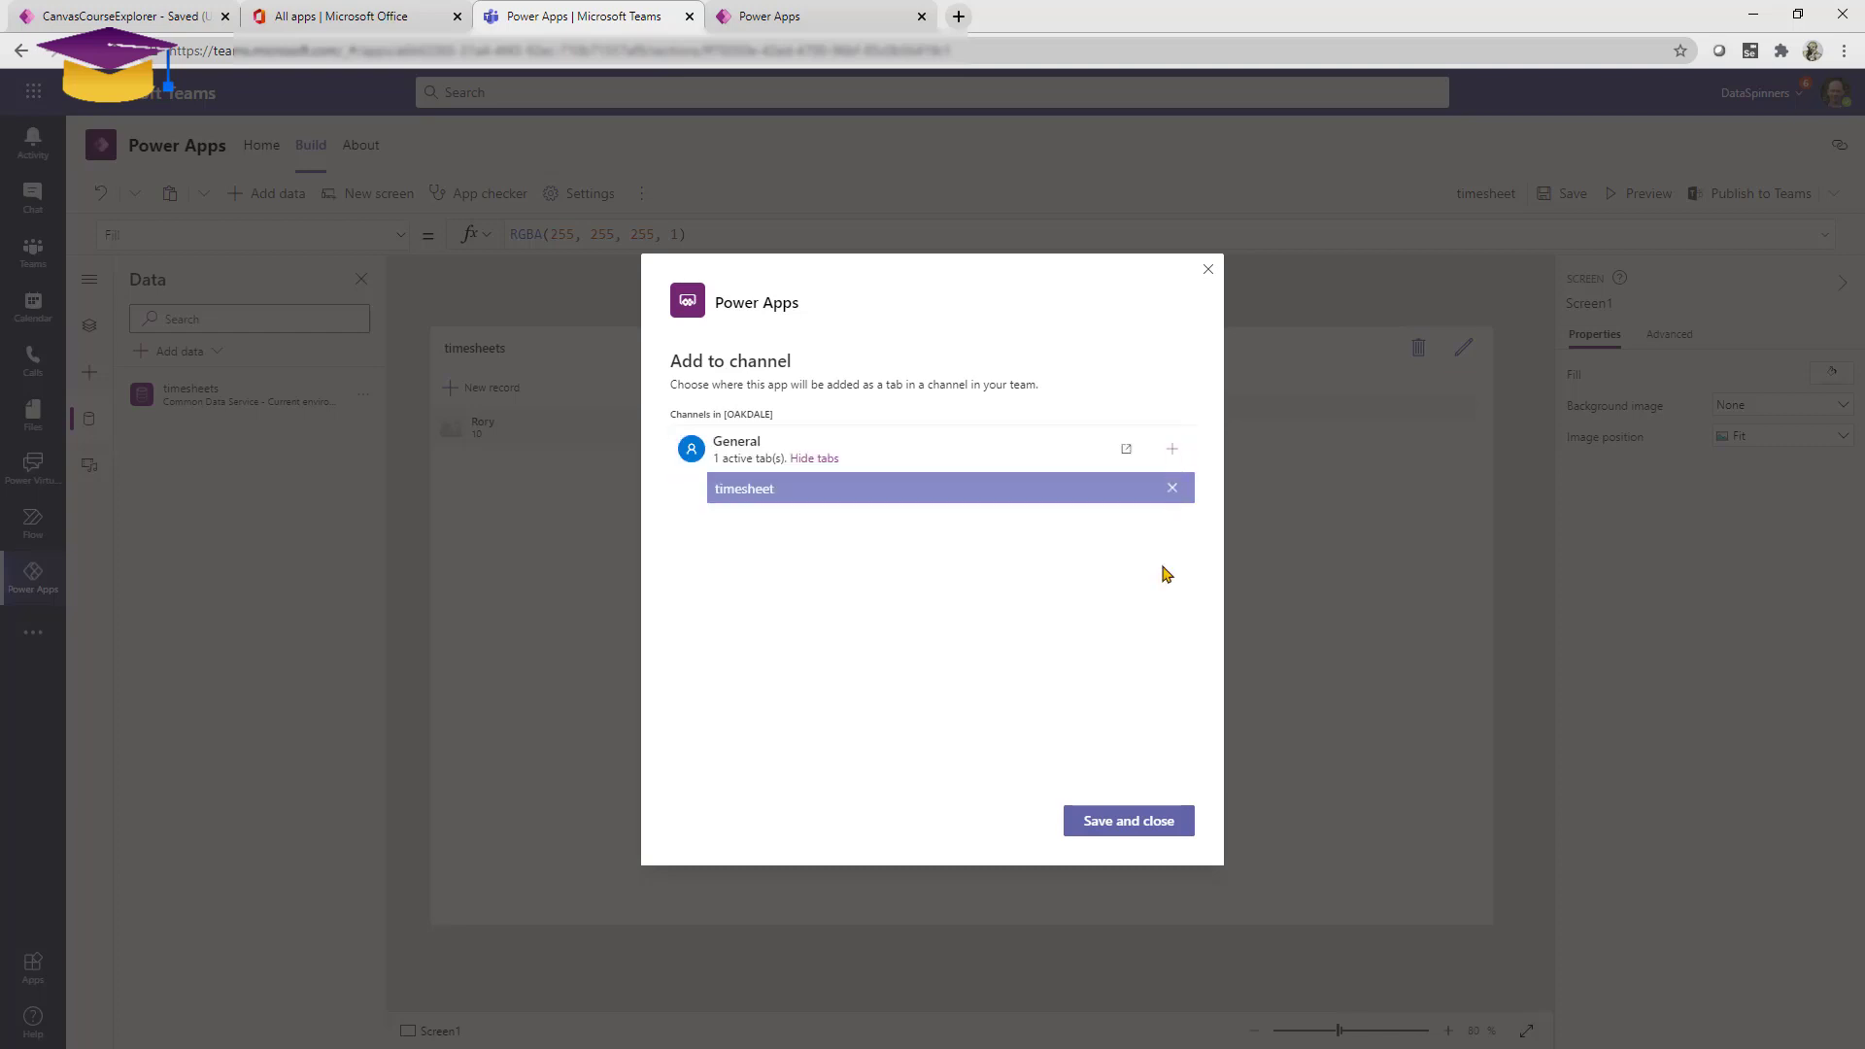
{"action": "left_click", "coordinate": [1125, 823]}
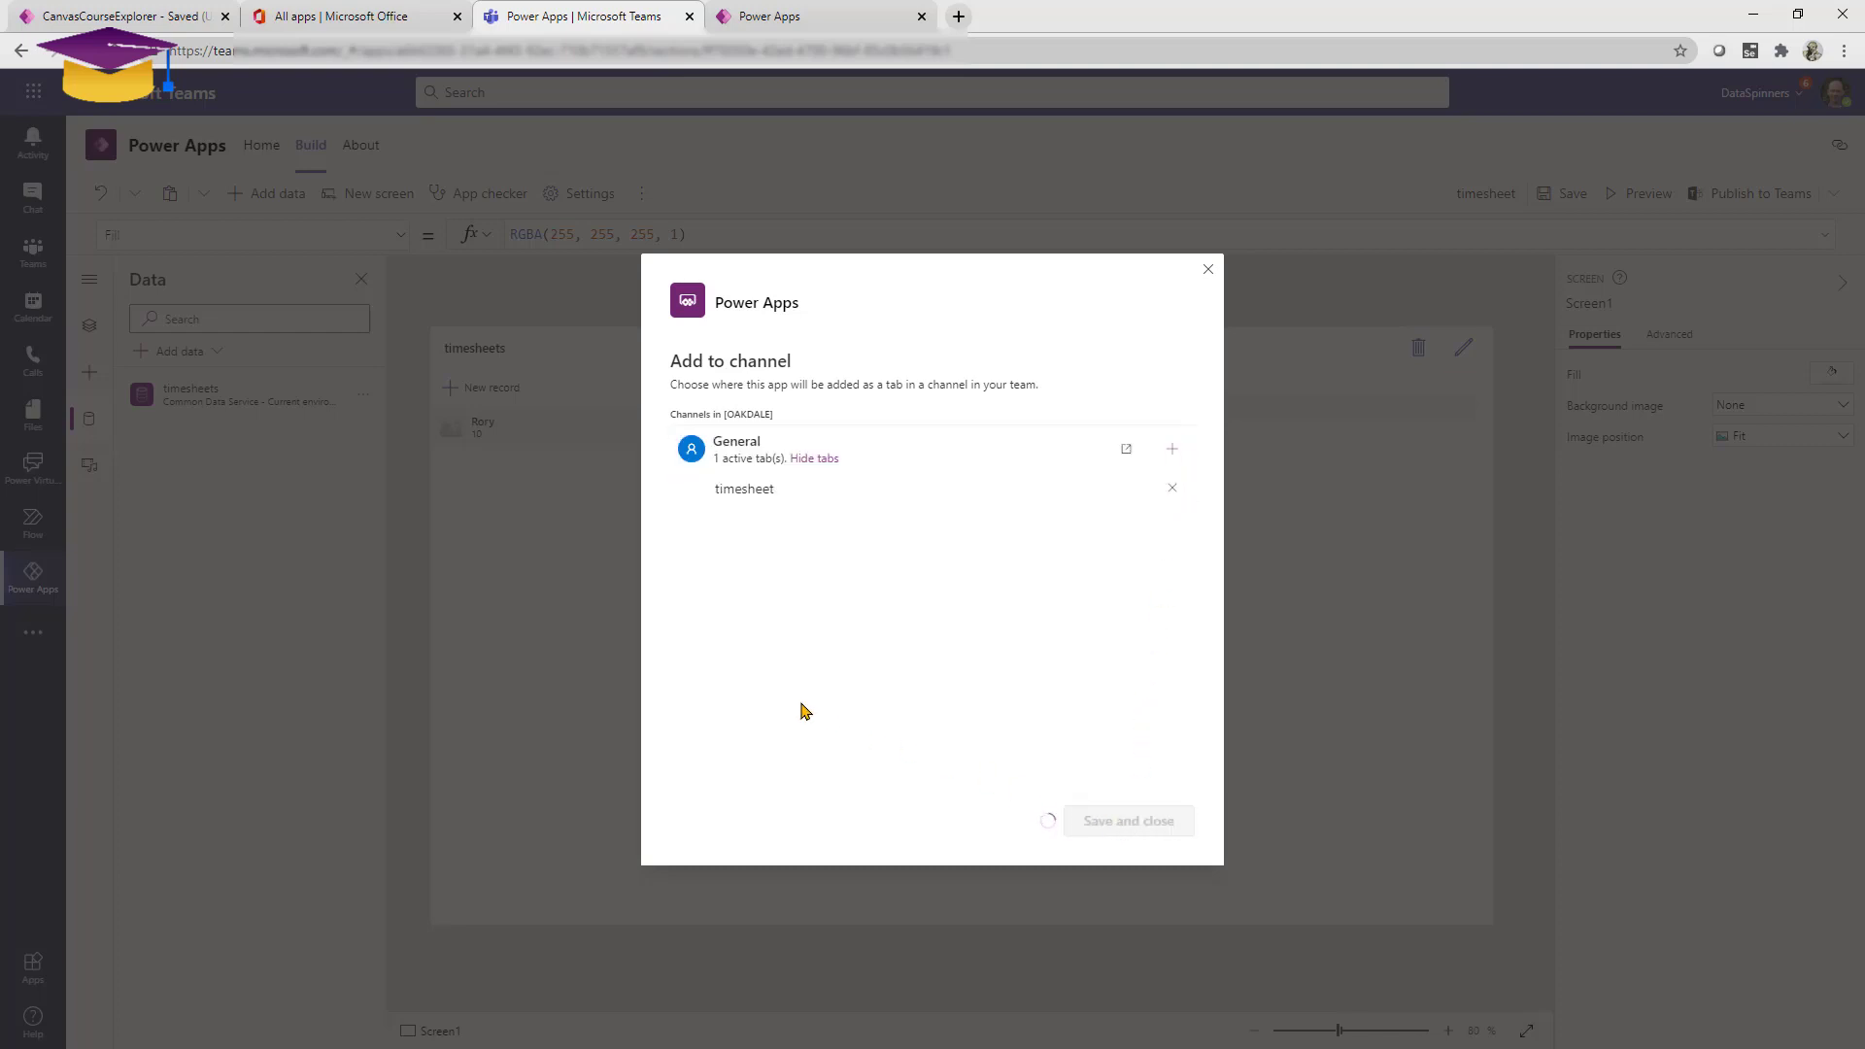
{"action": "key", "text": "F11"}
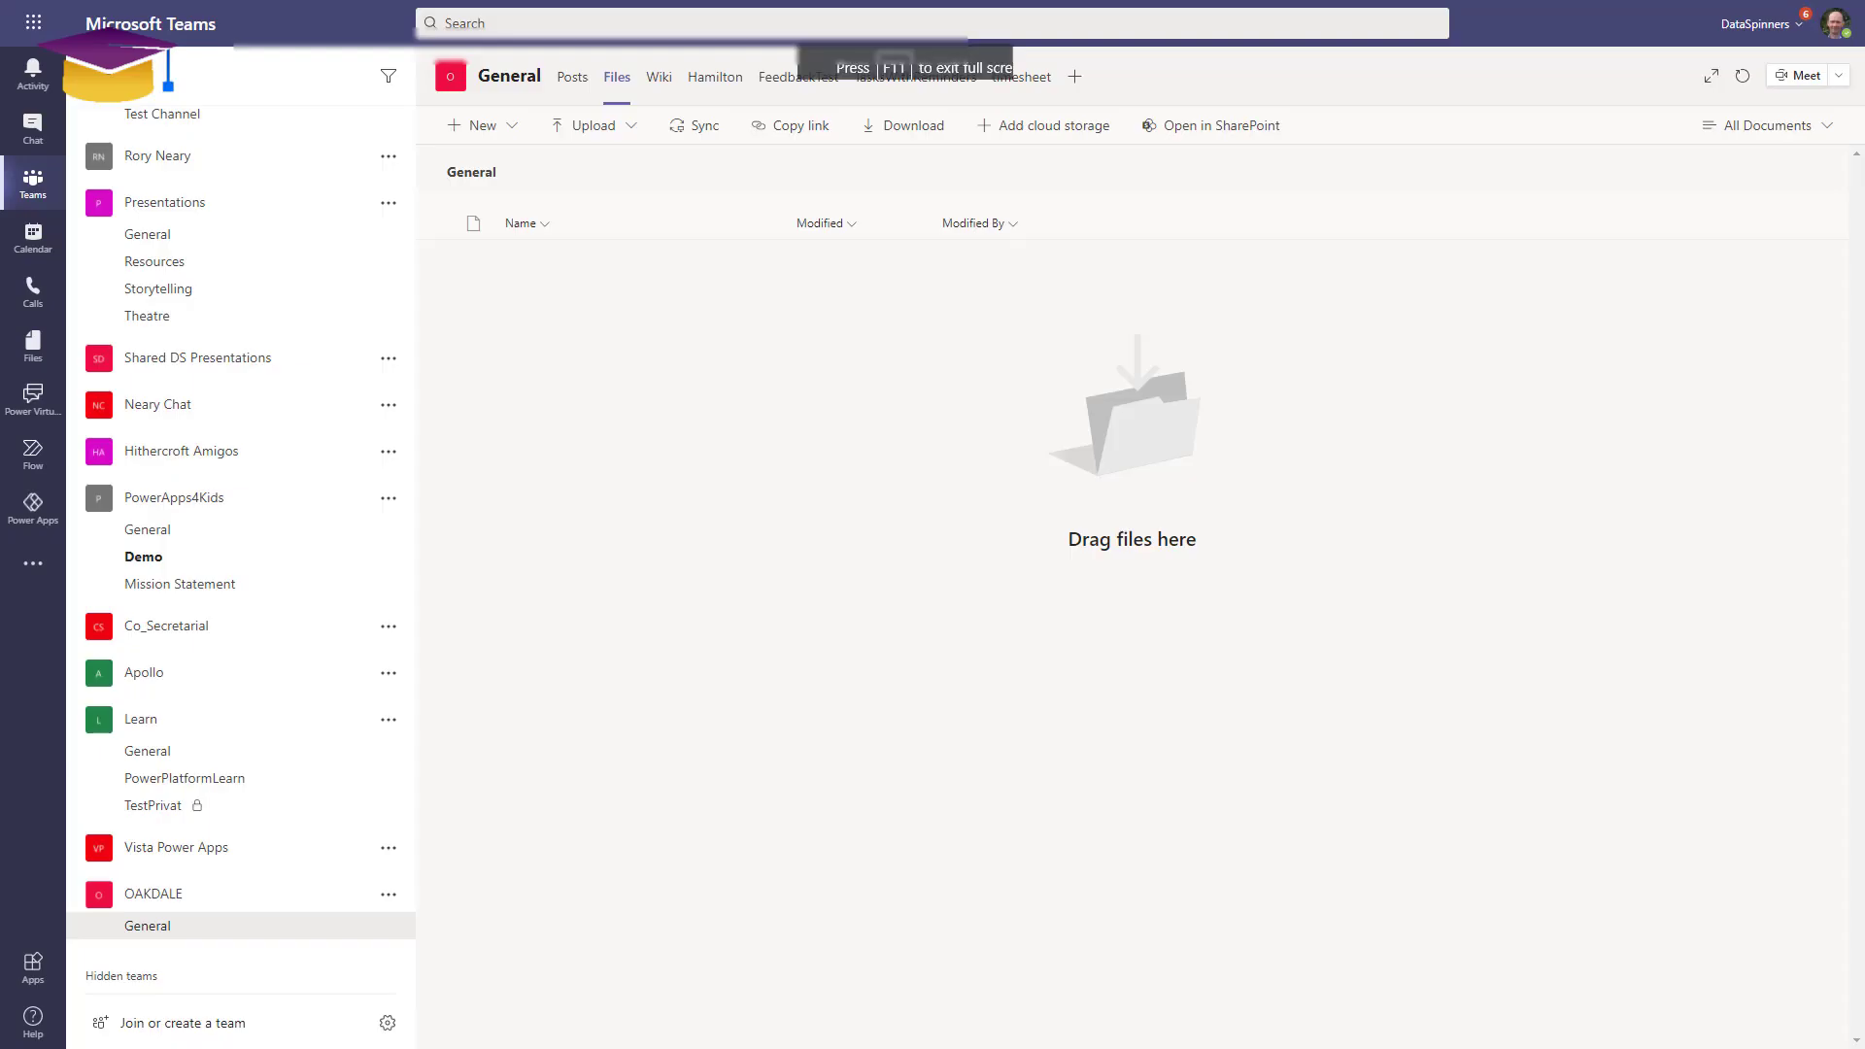
View the new timesheet tab in General, then go back to the Power Apps home page.
{"action": "left_click", "coordinate": [1016, 82]}
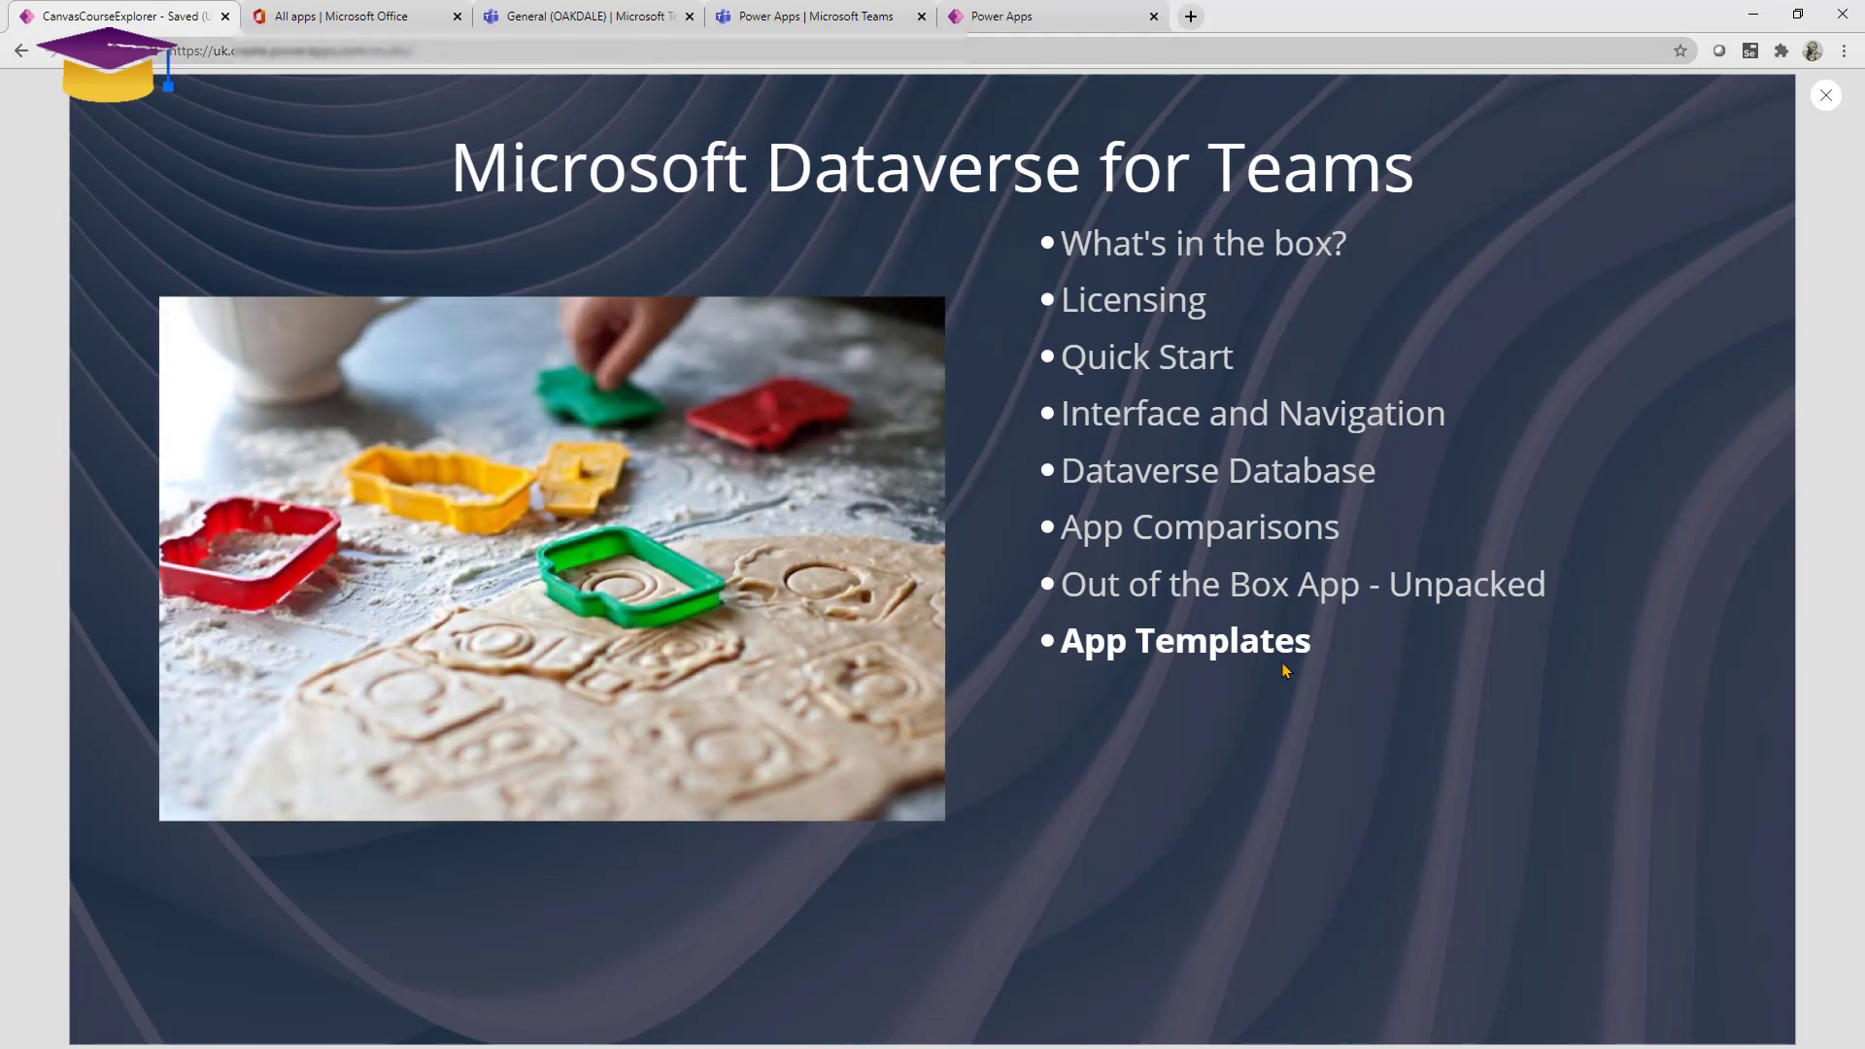
{"action": "key", "text": "ctrl+4"}
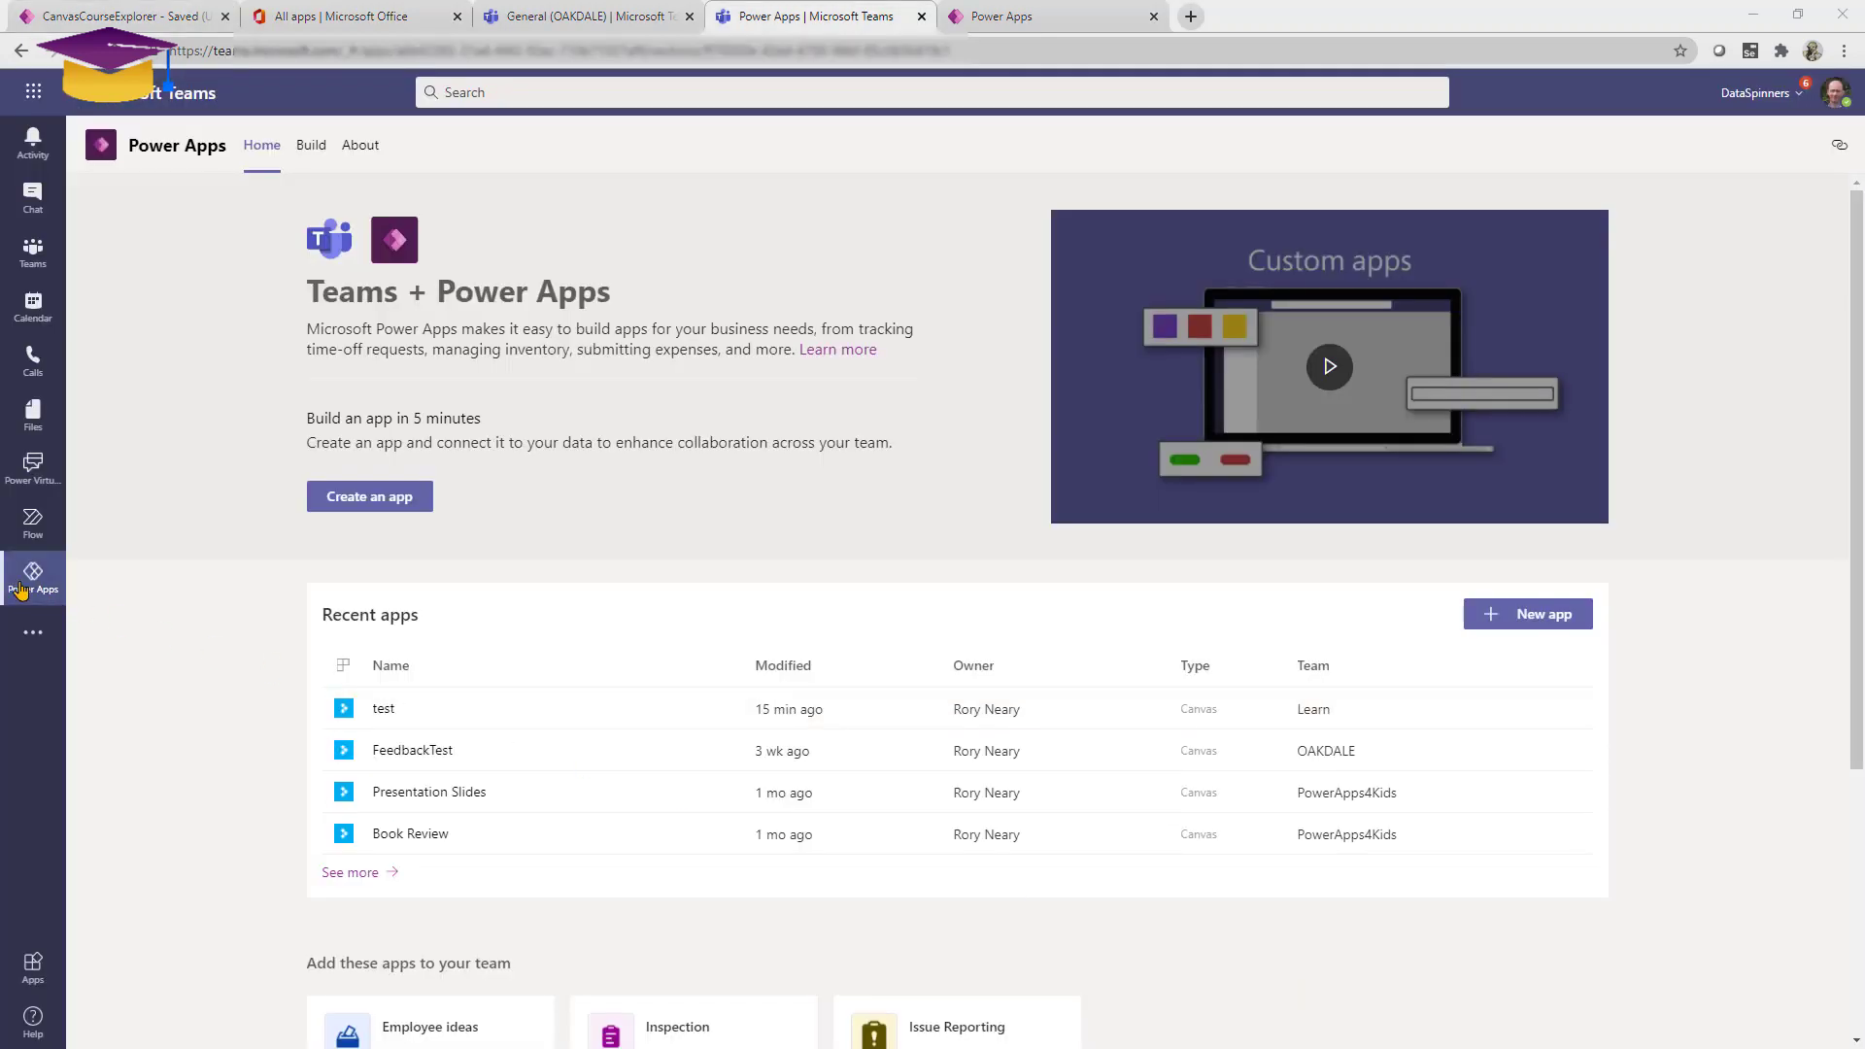
Add the Employee ideas template as a tab in the Learn team's General channel.
{"action": "scroll", "coordinate": [148, 580], "scroll_direction": "down", "scroll_amount": 1}
{"action": "scroll", "coordinate": [155, 581], "scroll_direction": "down", "scroll_amount": 3}
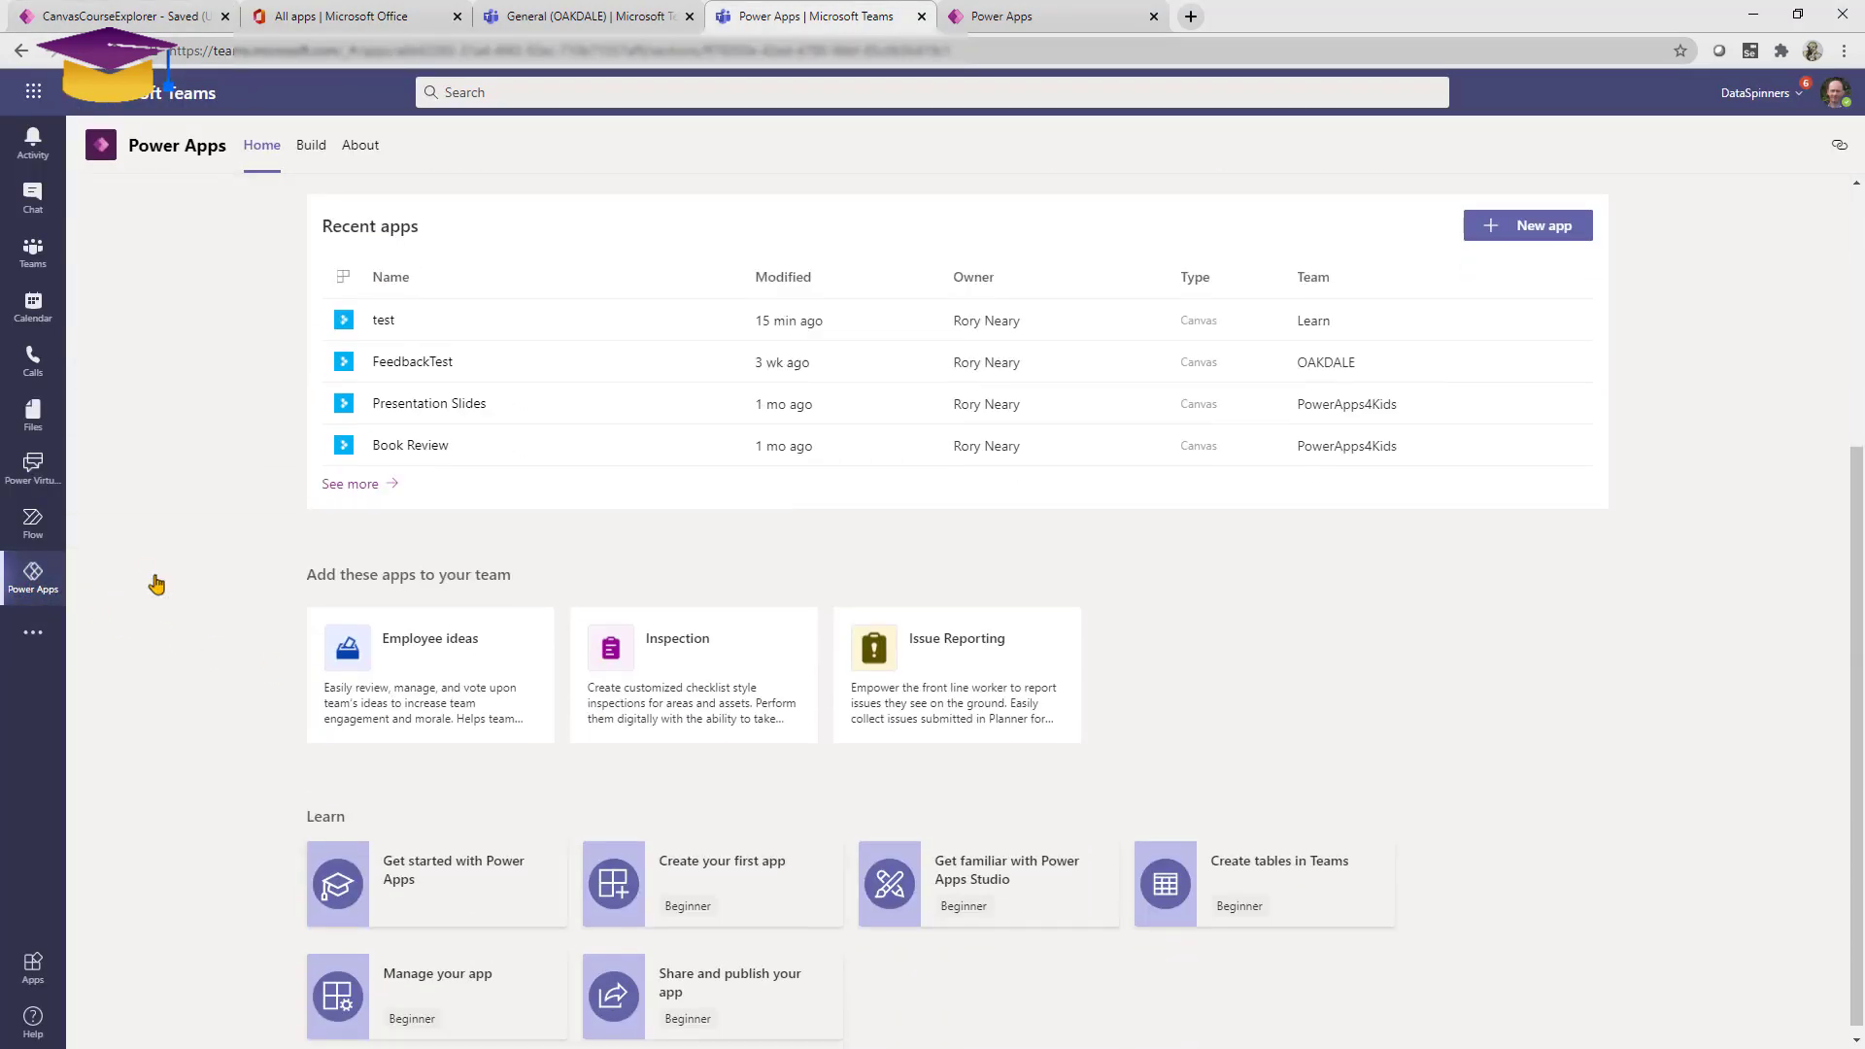
{"action": "left_click", "coordinate": [430, 675]}
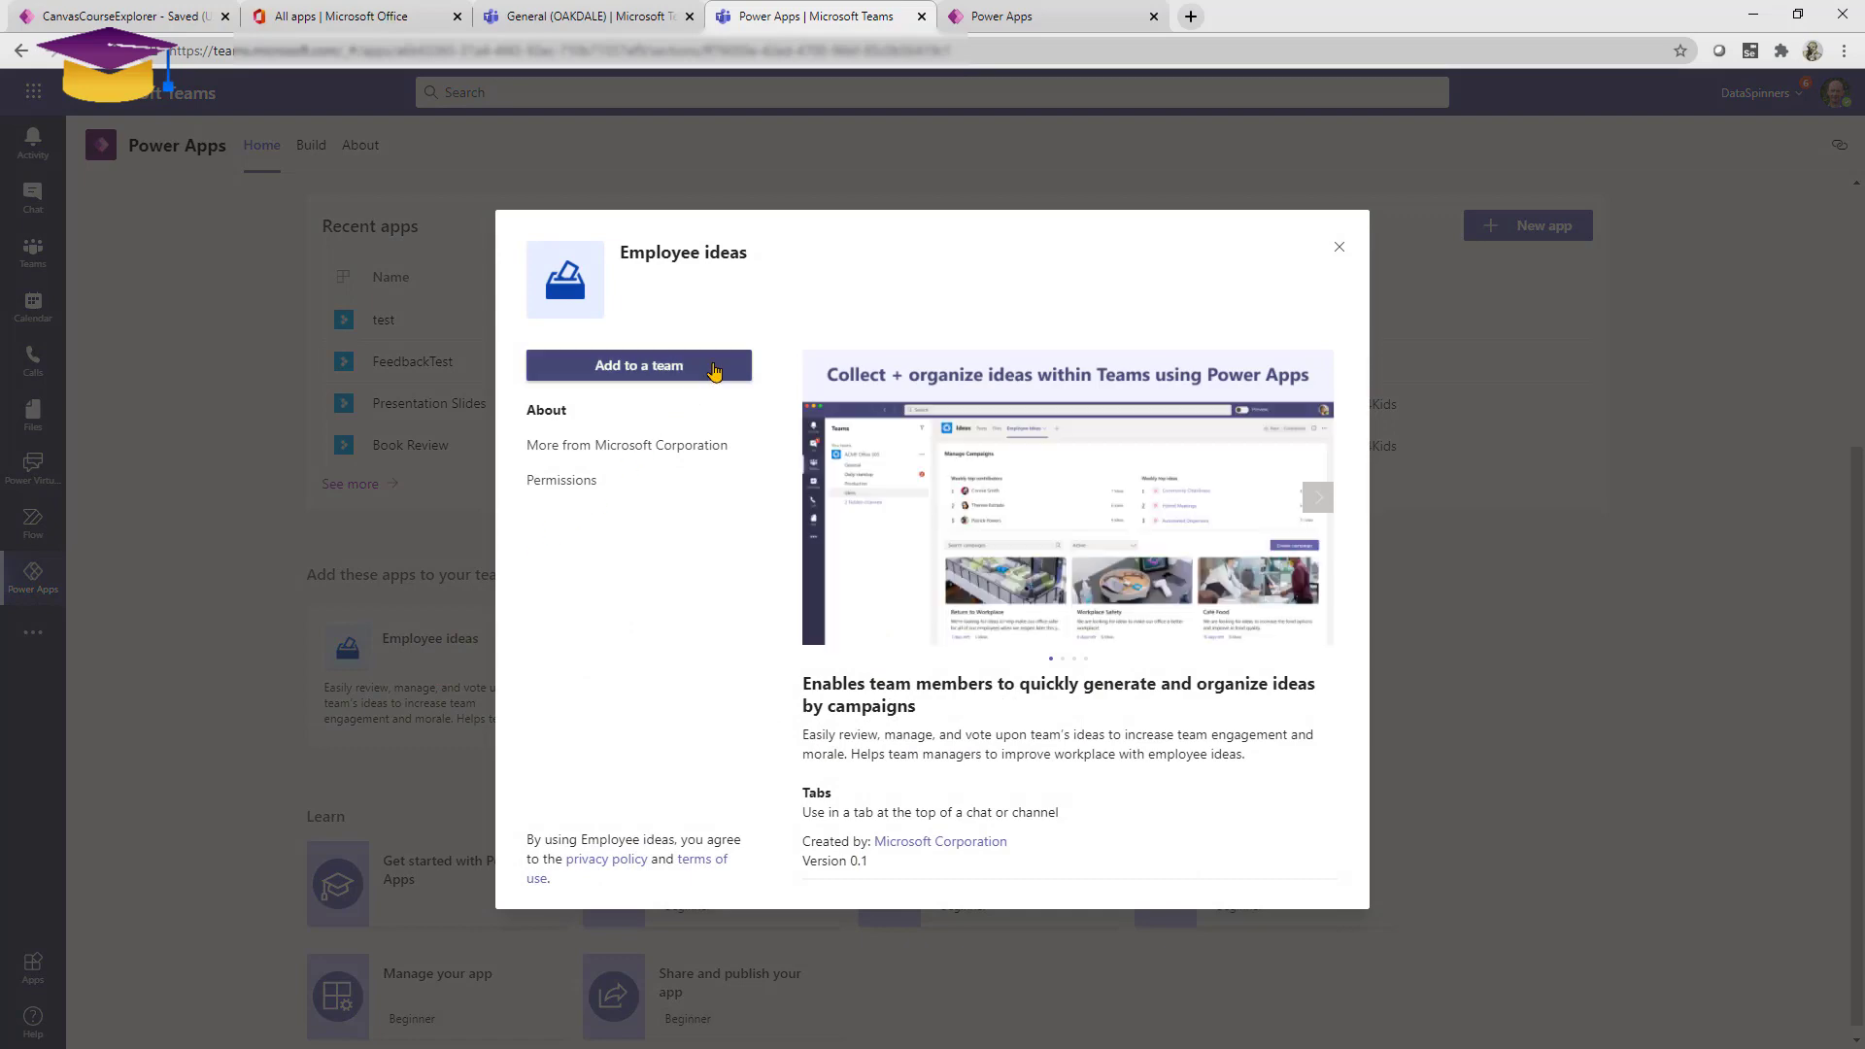
{"action": "left_click", "coordinate": [714, 367]}
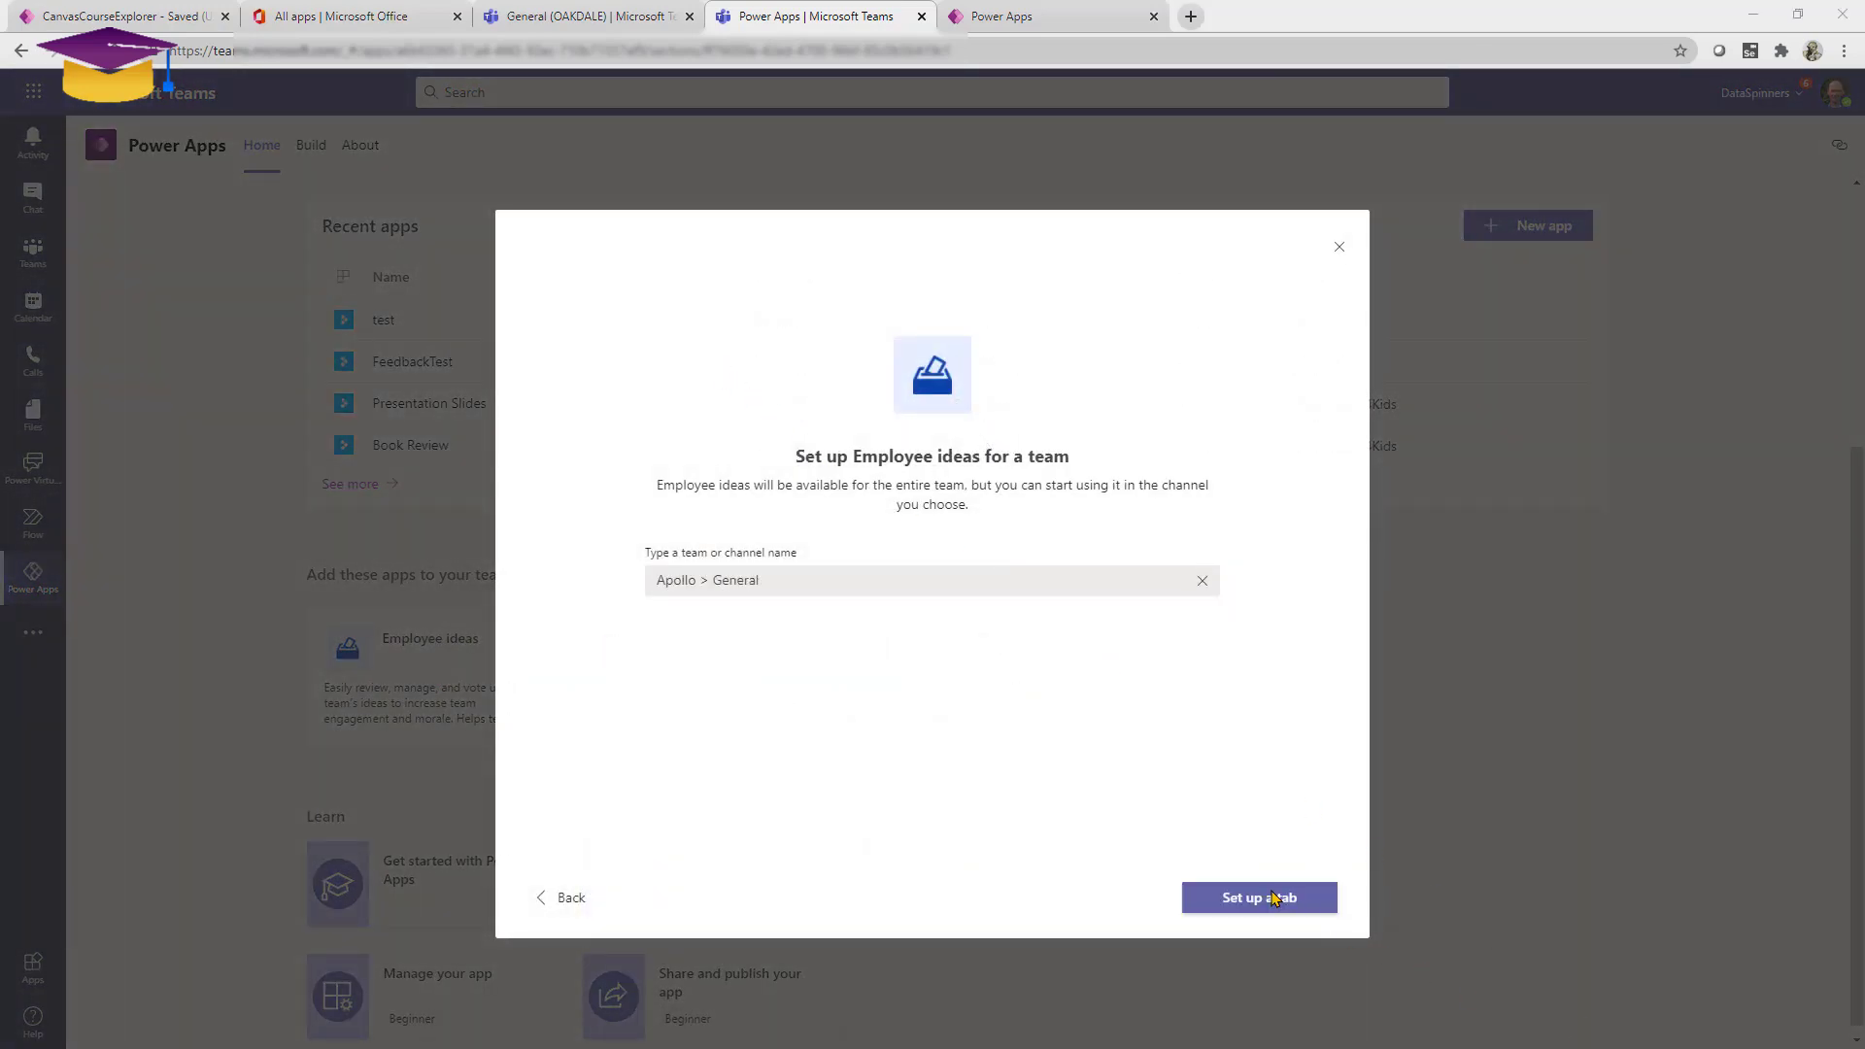
{"action": "left_click", "coordinate": [1275, 898]}
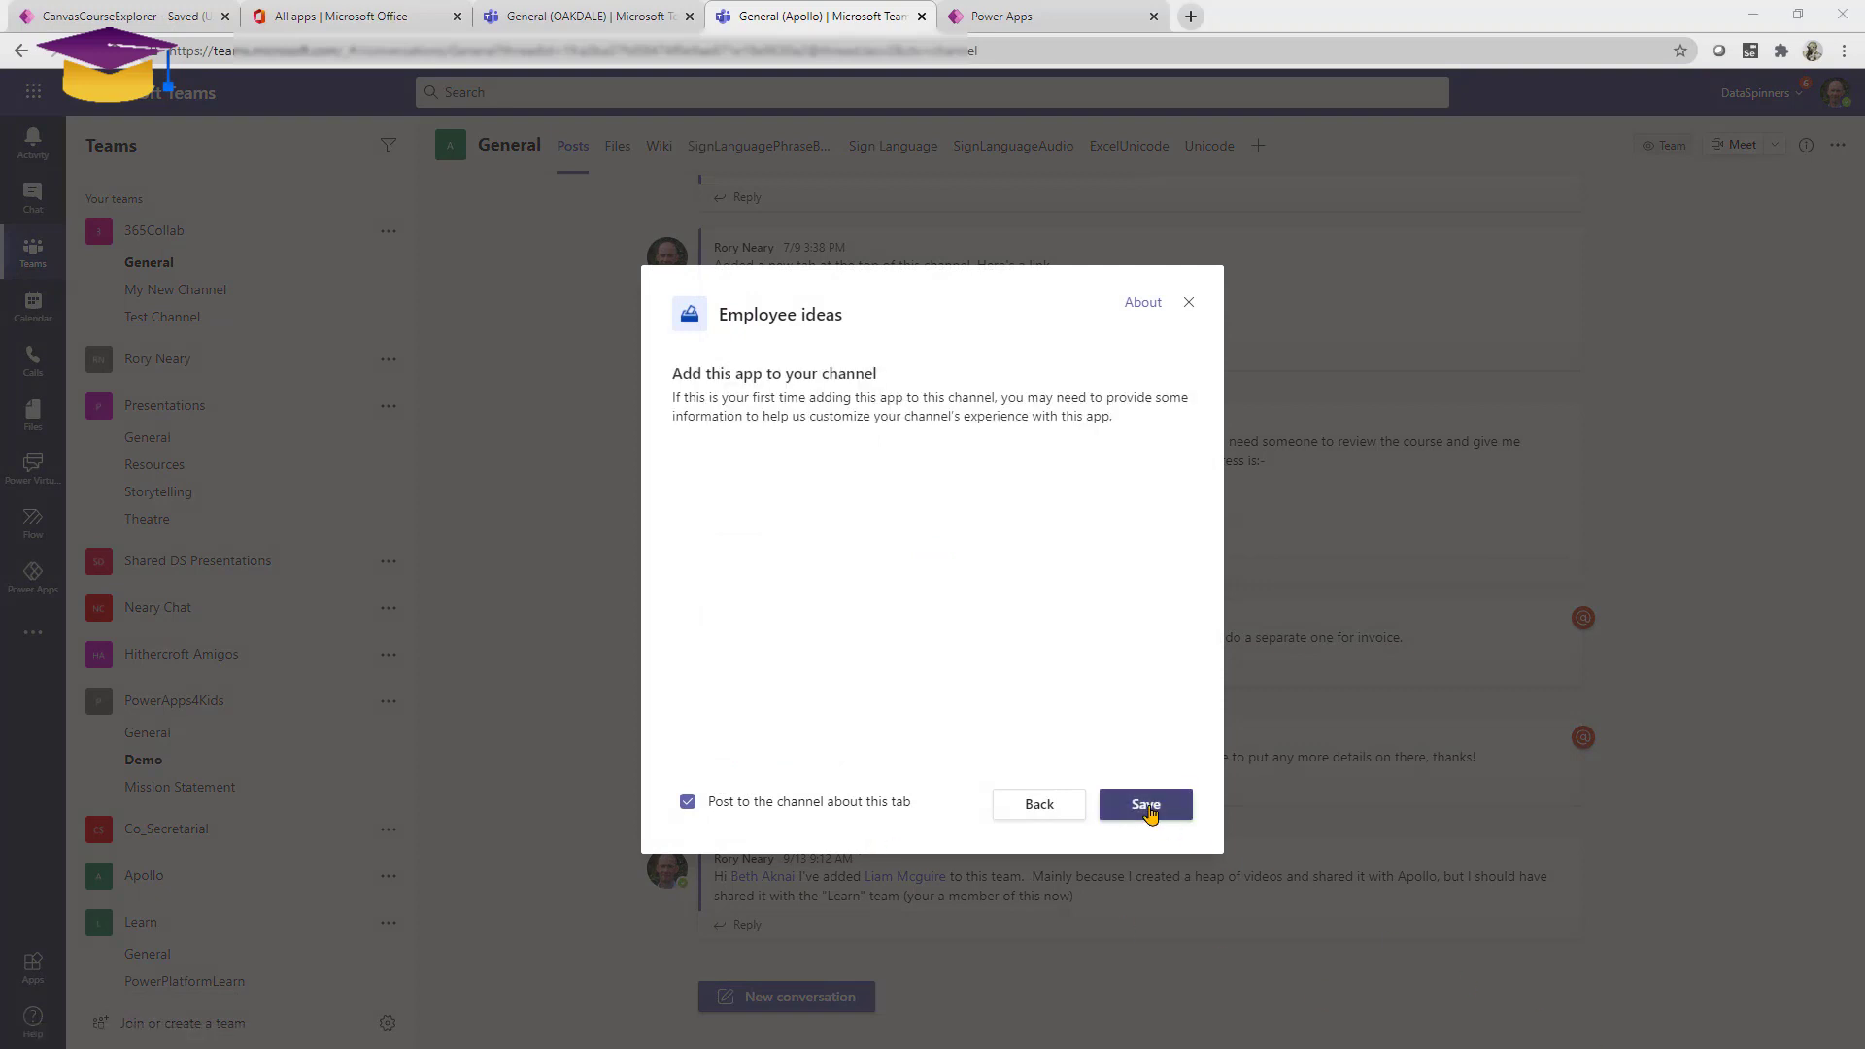
{"action": "left_click", "coordinate": [1147, 806]}
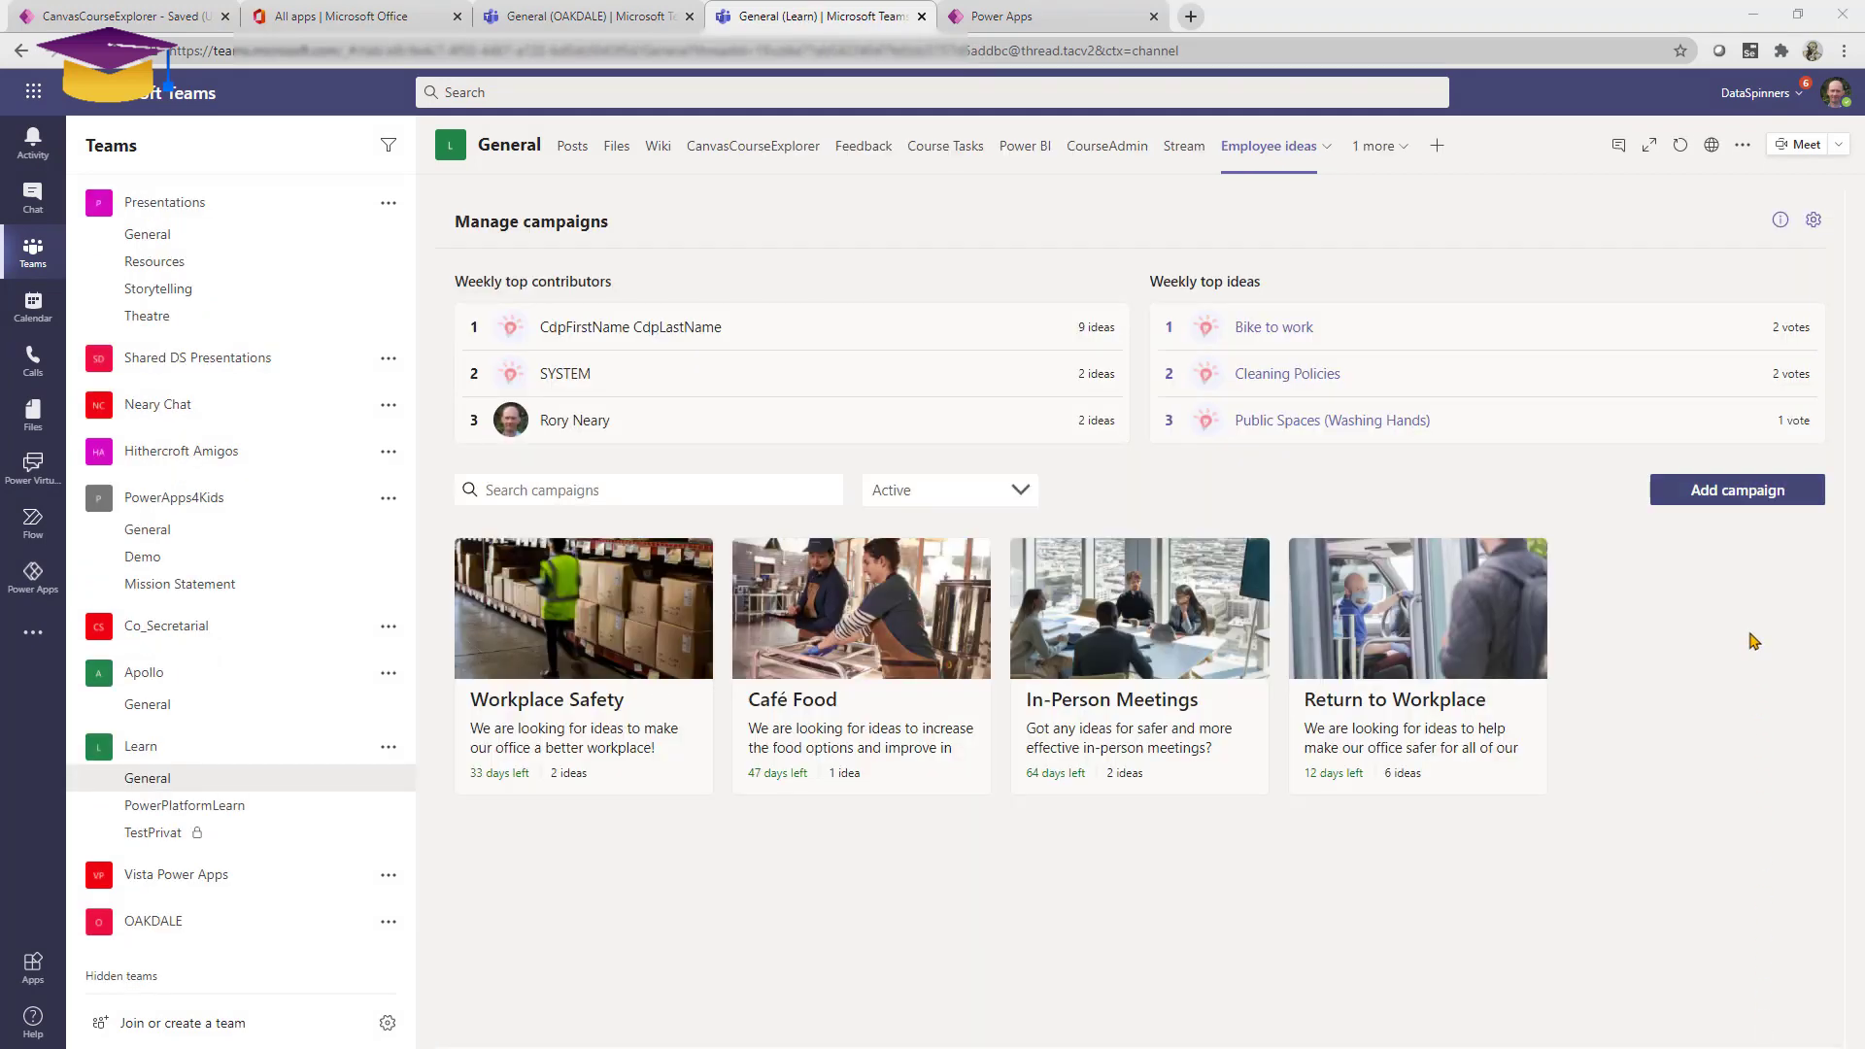
Open a blank Add campaign form, dated Nov 16 to Dec 4, 2020.
{"action": "left_click", "coordinate": [1747, 494]}
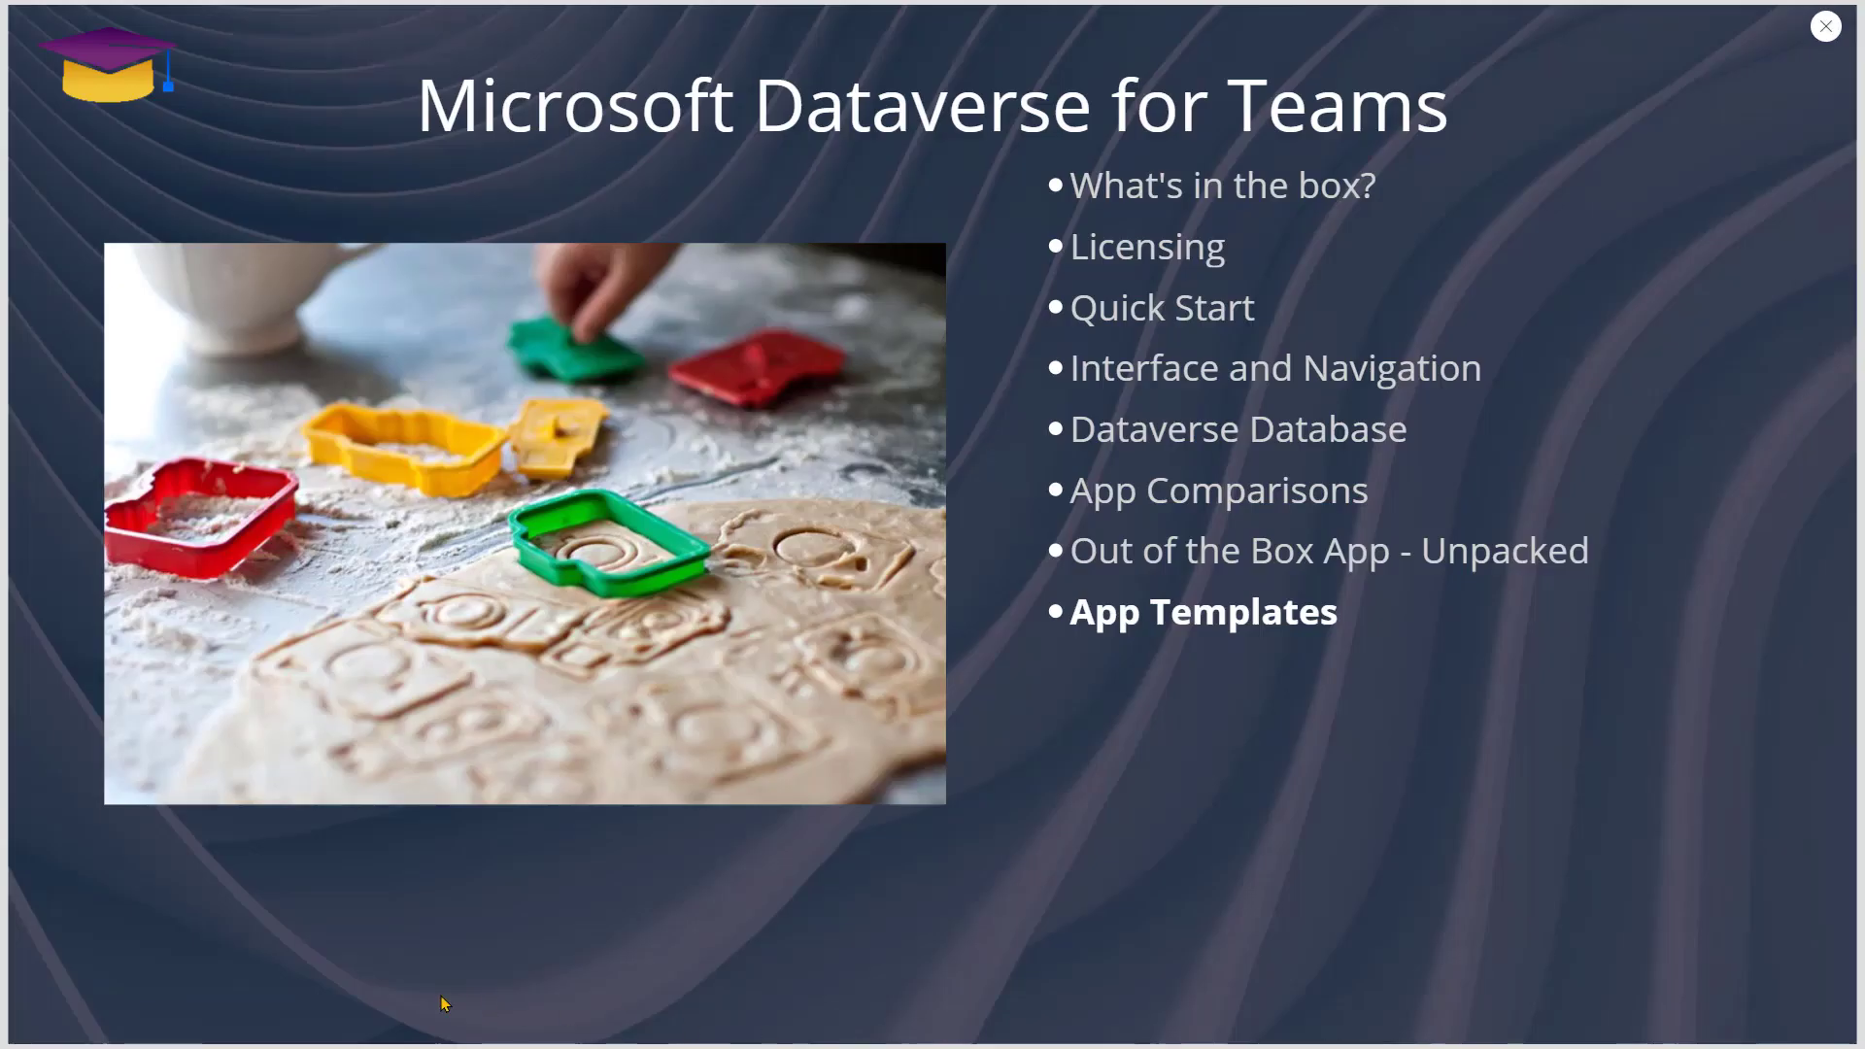
{"action": "key", "text": "Right"}
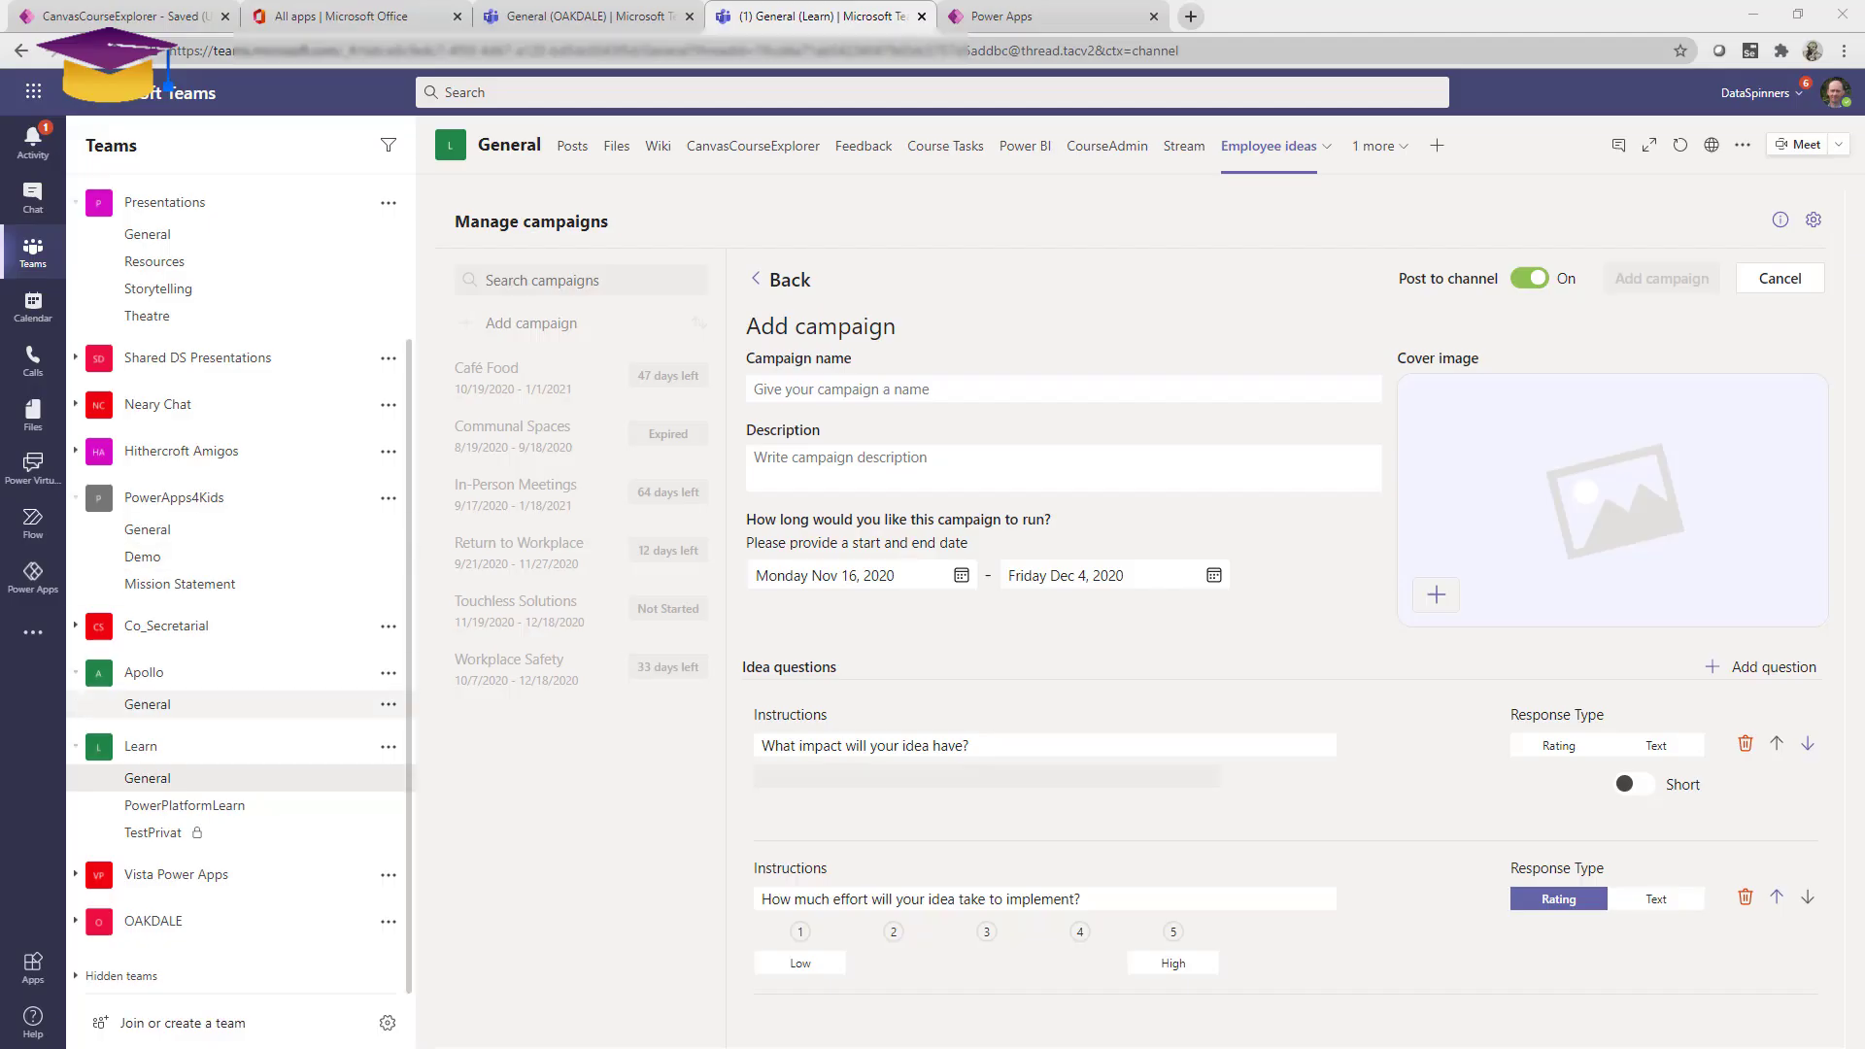
Find Power Virtual Agents by searching 'power' among Teams apps and open it.
{"action": "left_click", "coordinate": [29, 632]}
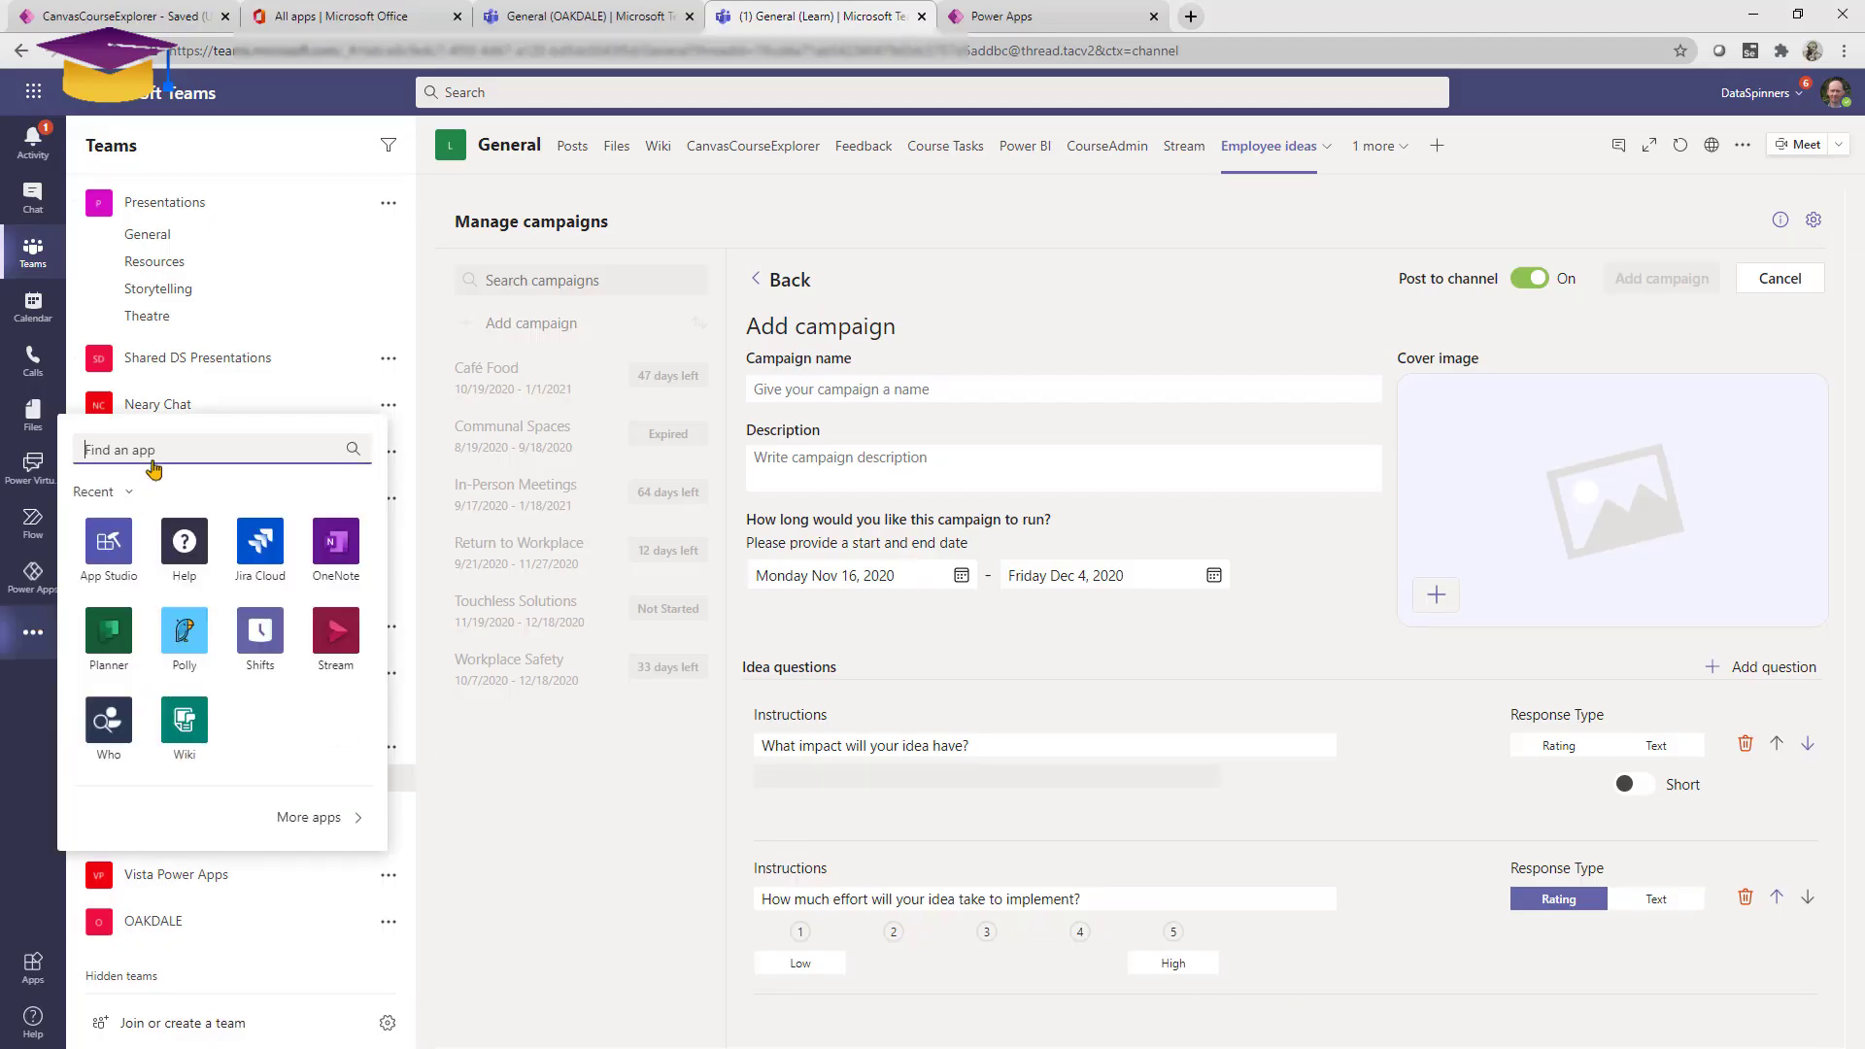
{"action": "type", "text": "power"}
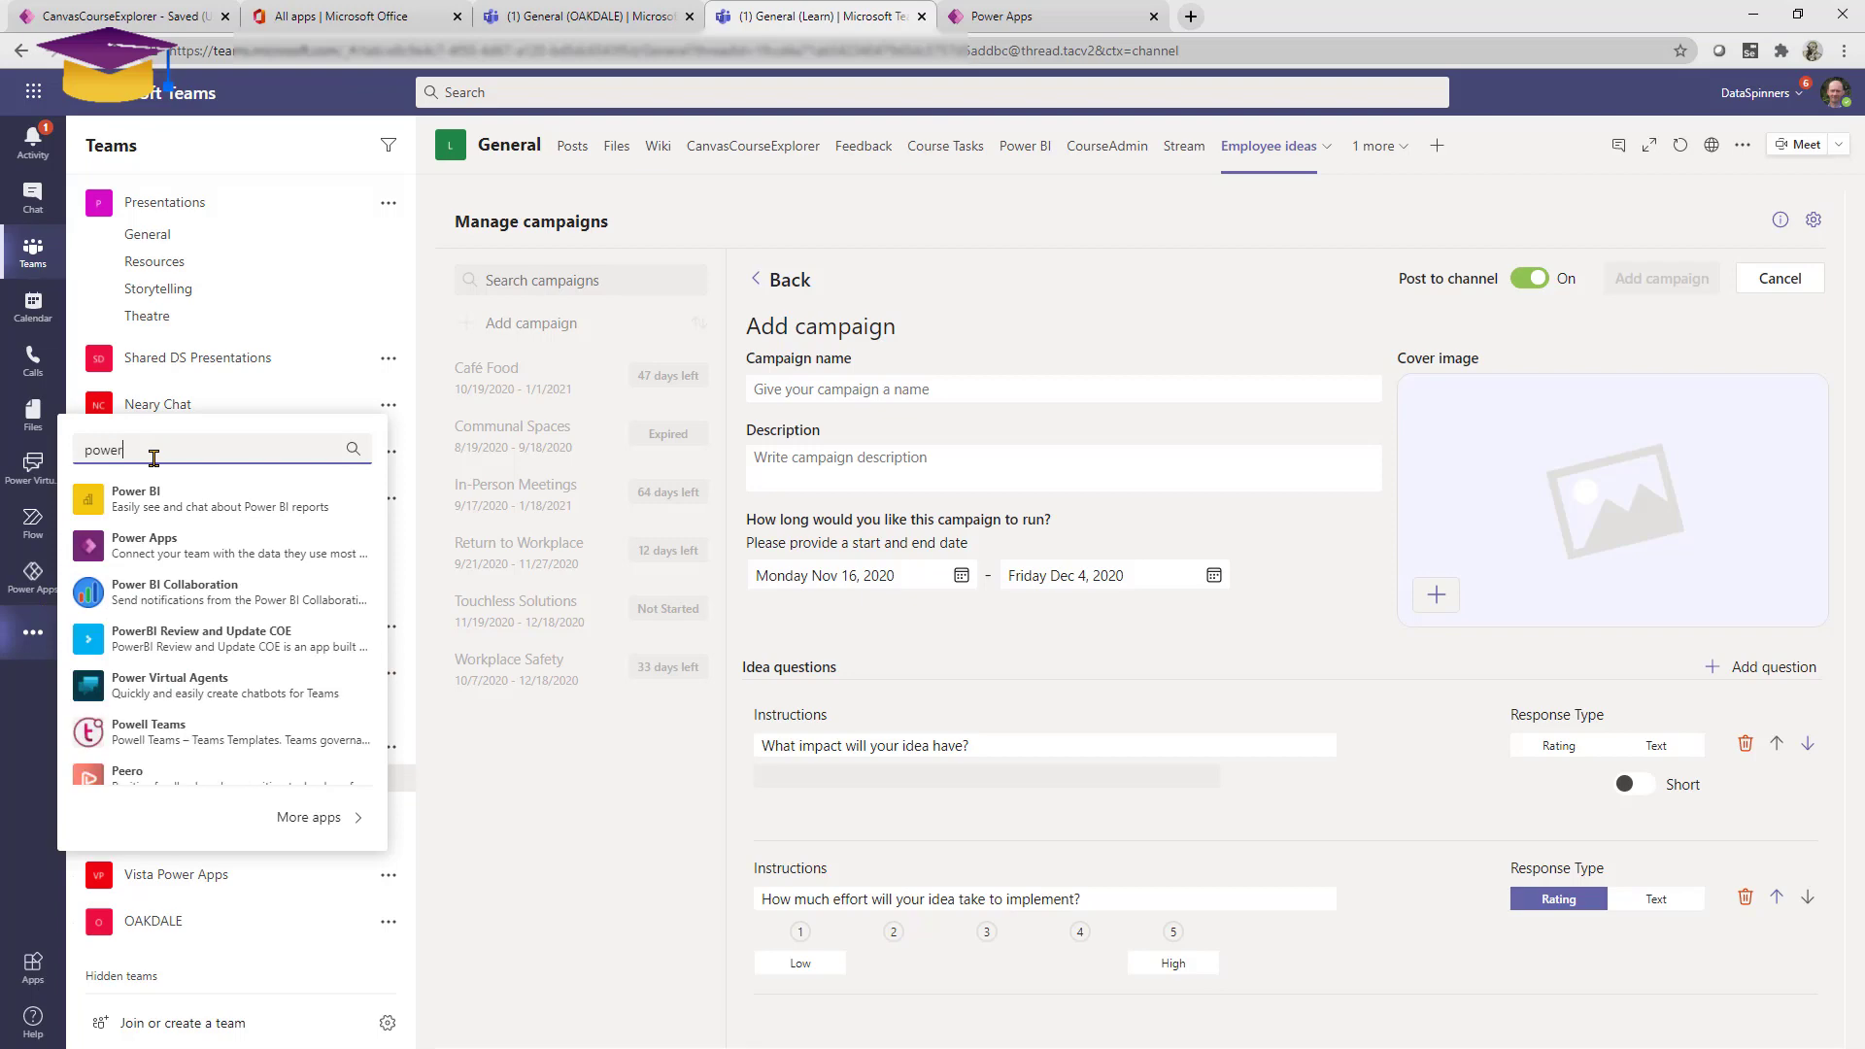
{"action": "left_click", "coordinate": [172, 688]}
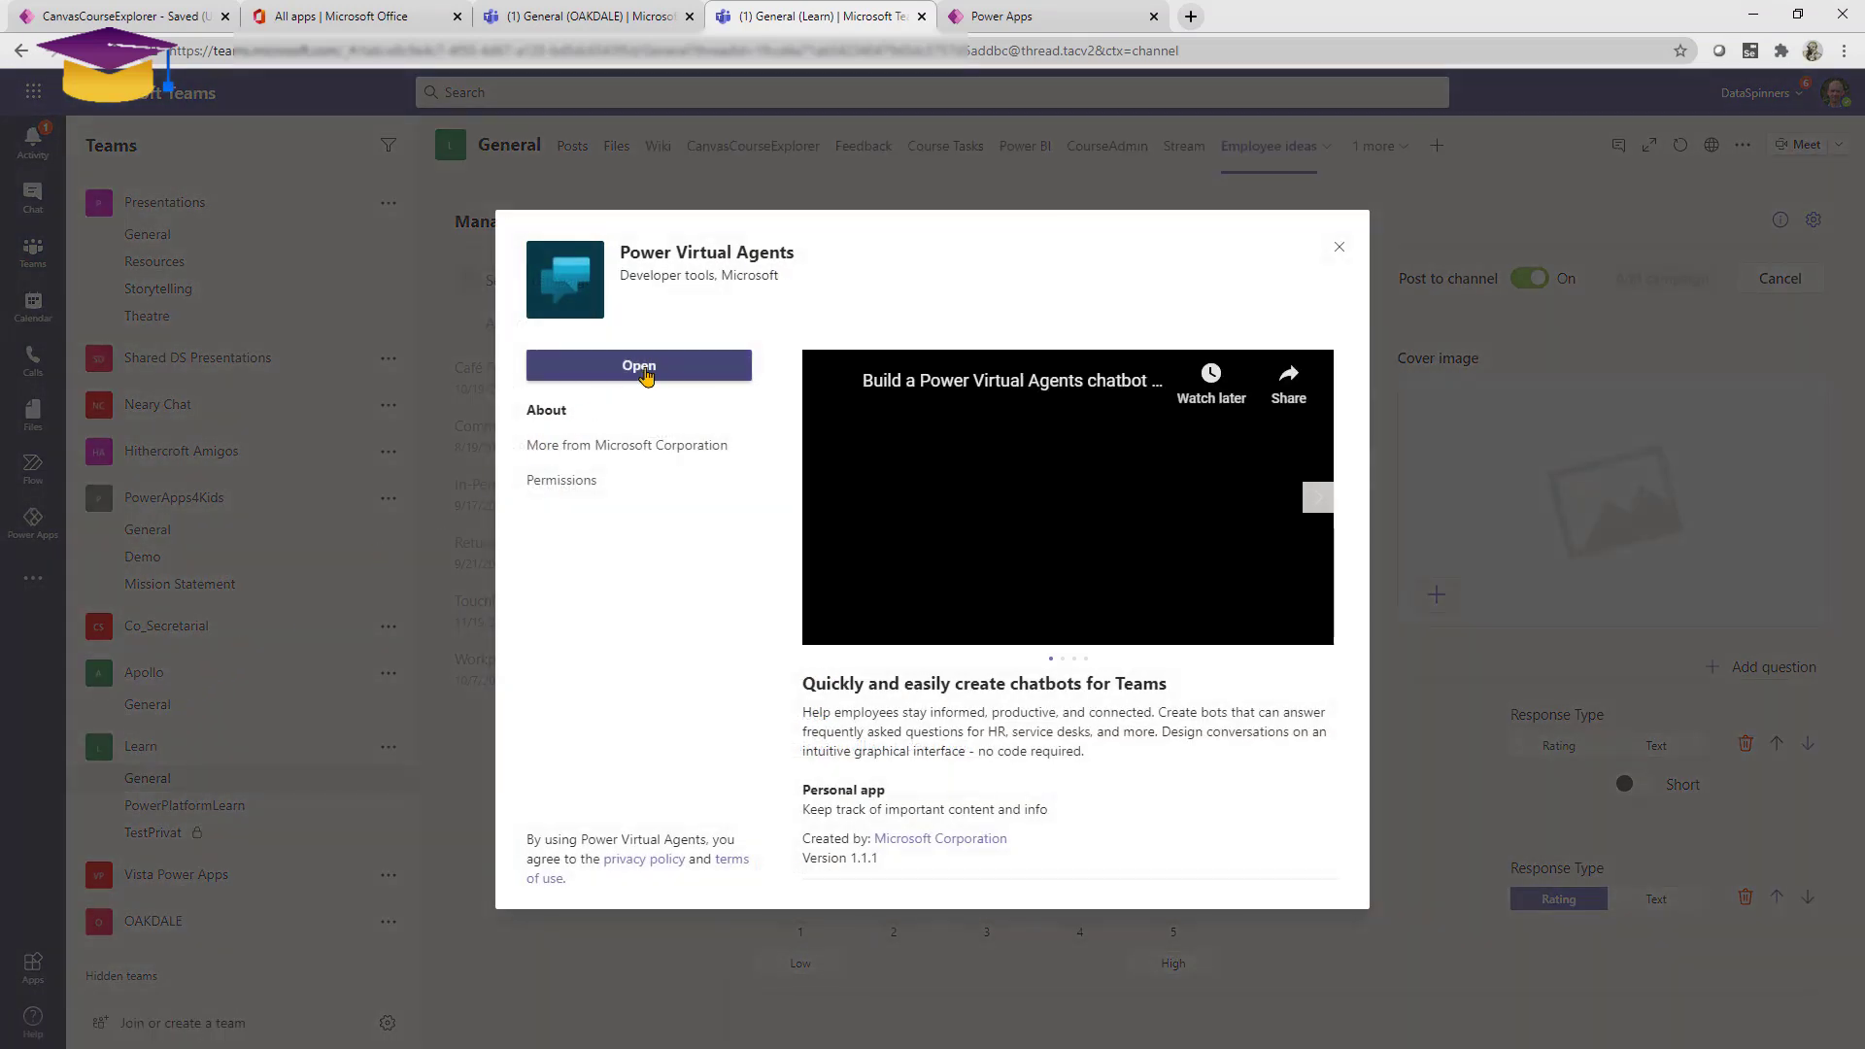
{"action": "left_click", "coordinate": [641, 368]}
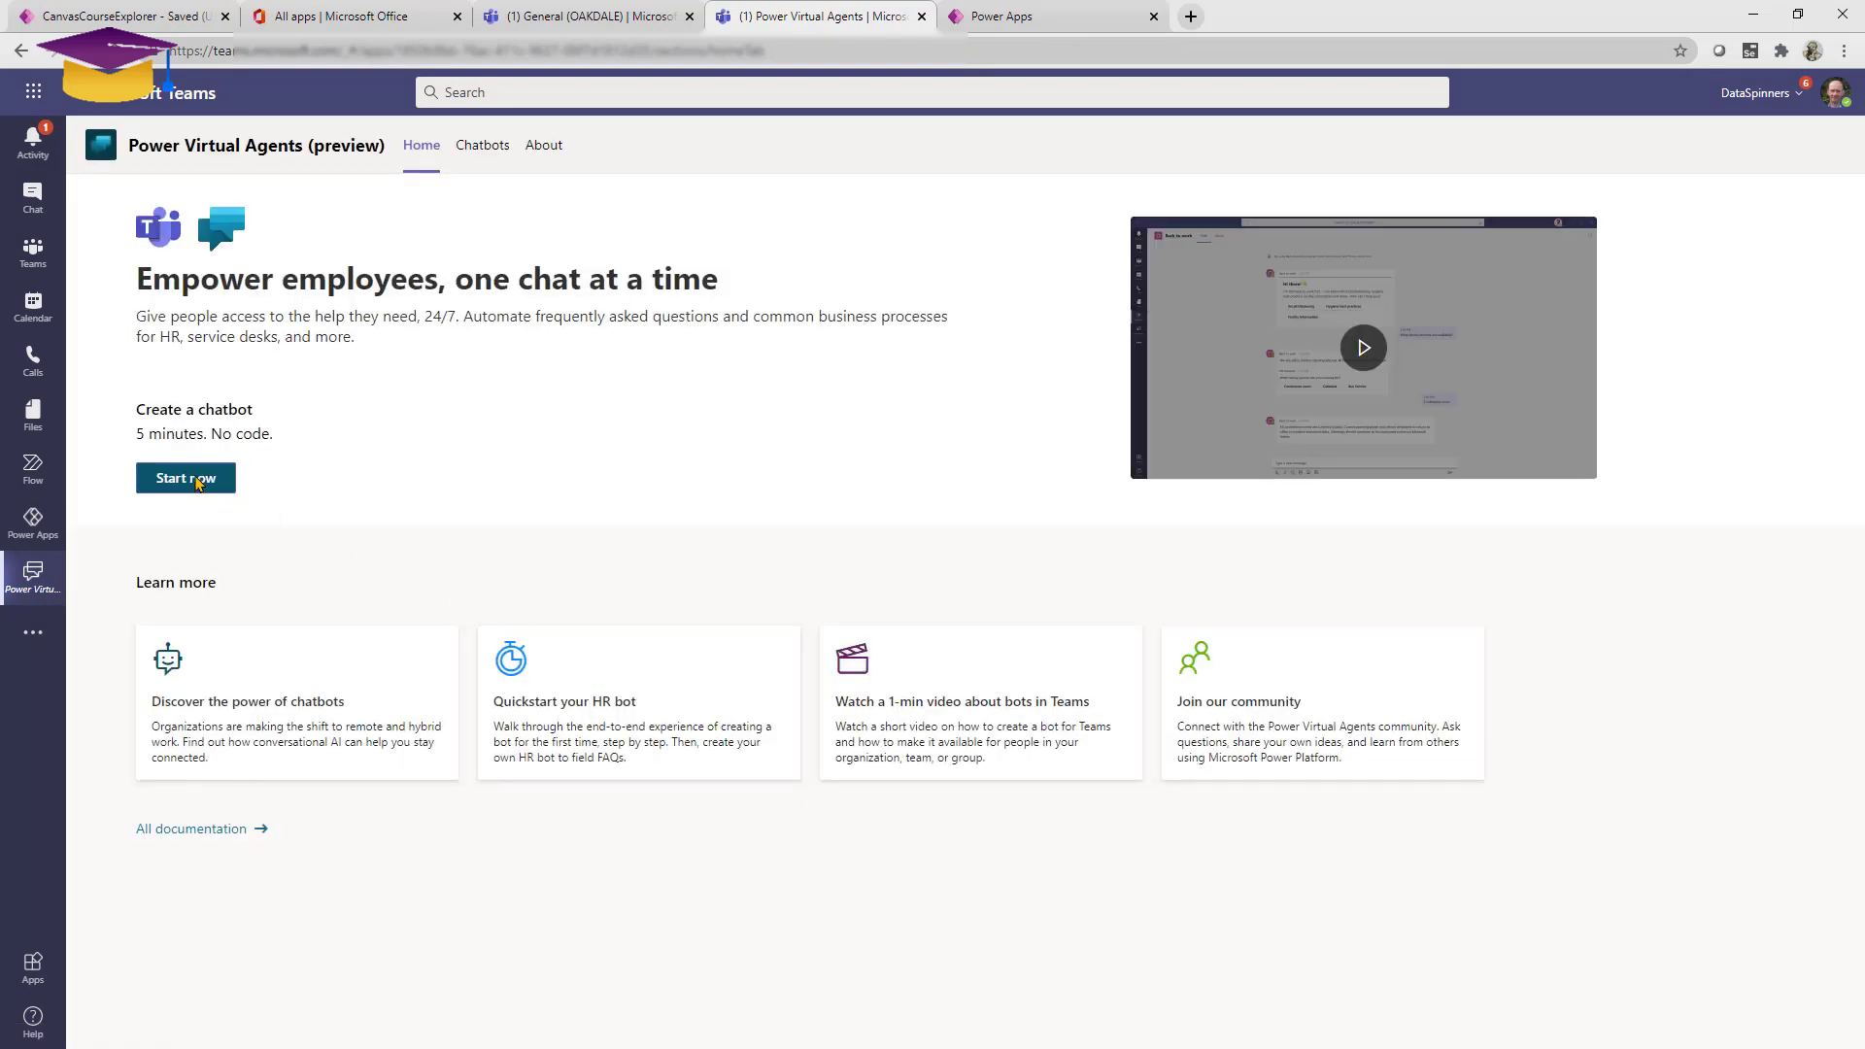
Start creating a chatbot and choose the Learn team for it.
{"action": "left_click", "coordinate": [194, 479]}
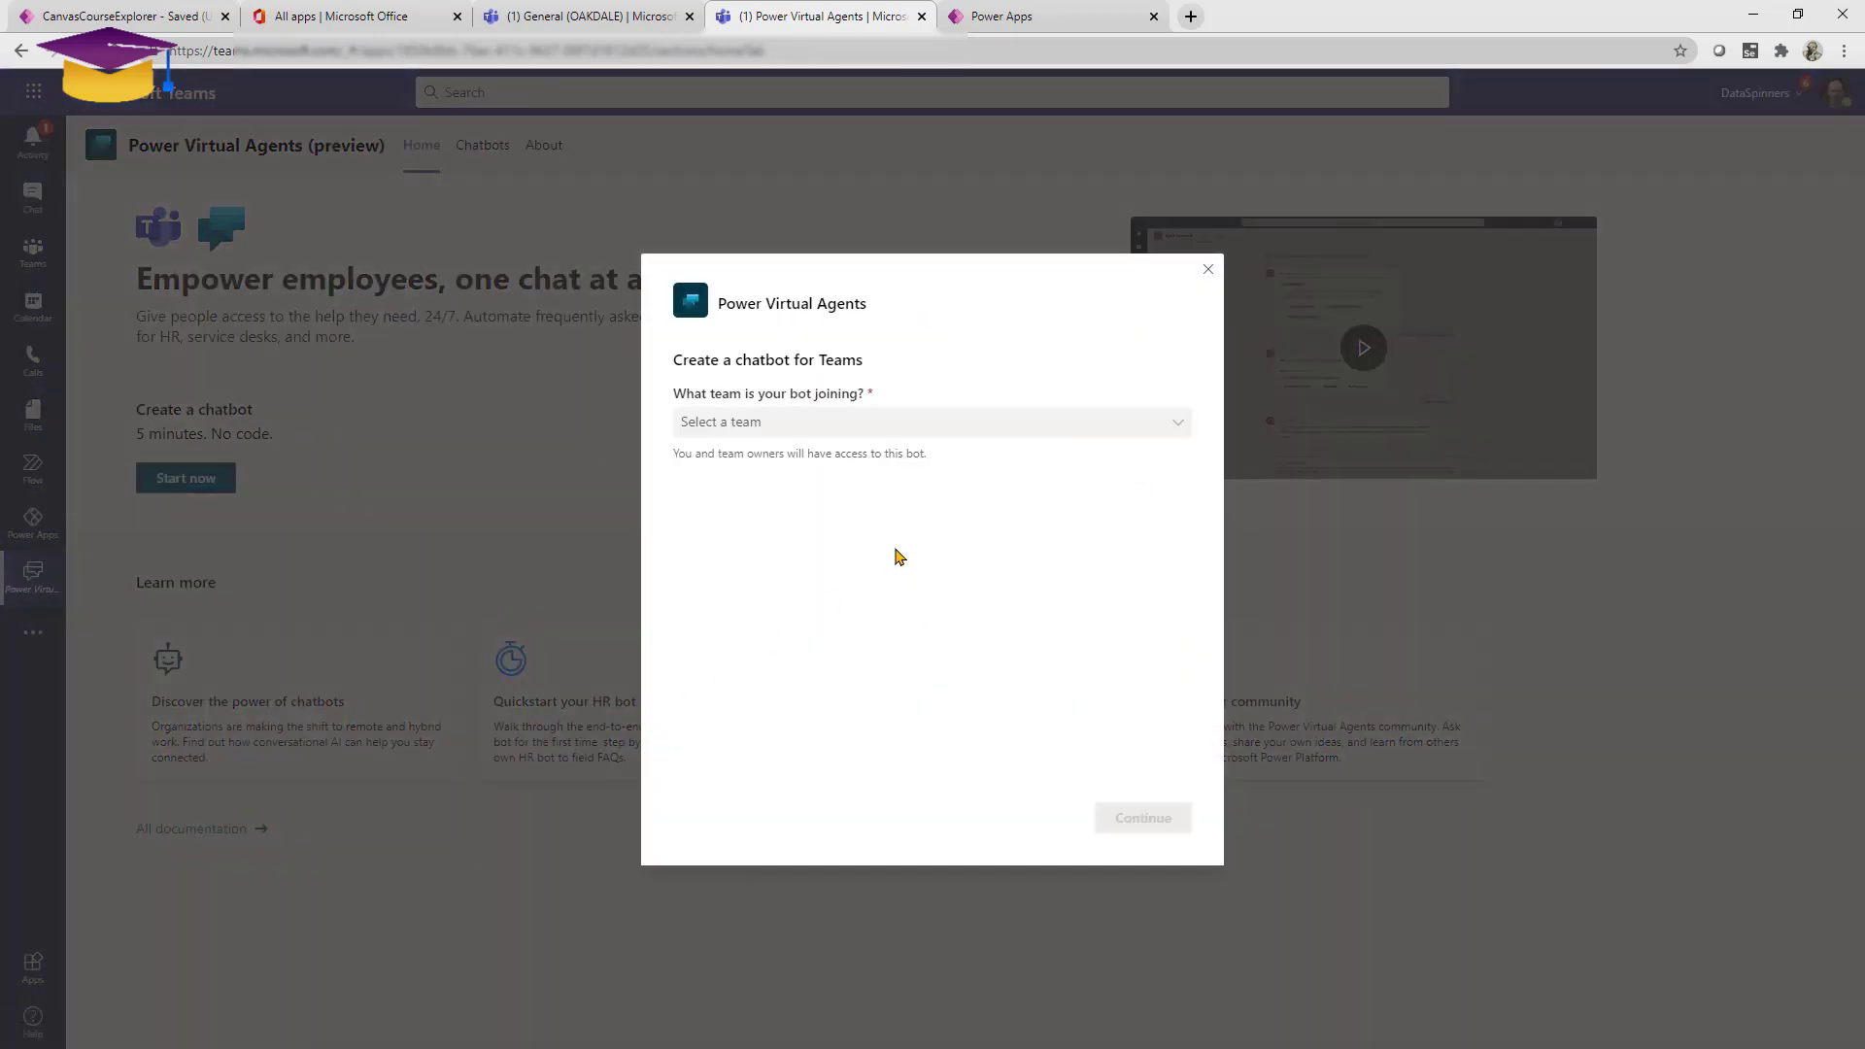
{"action": "left_click", "coordinate": [914, 435]}
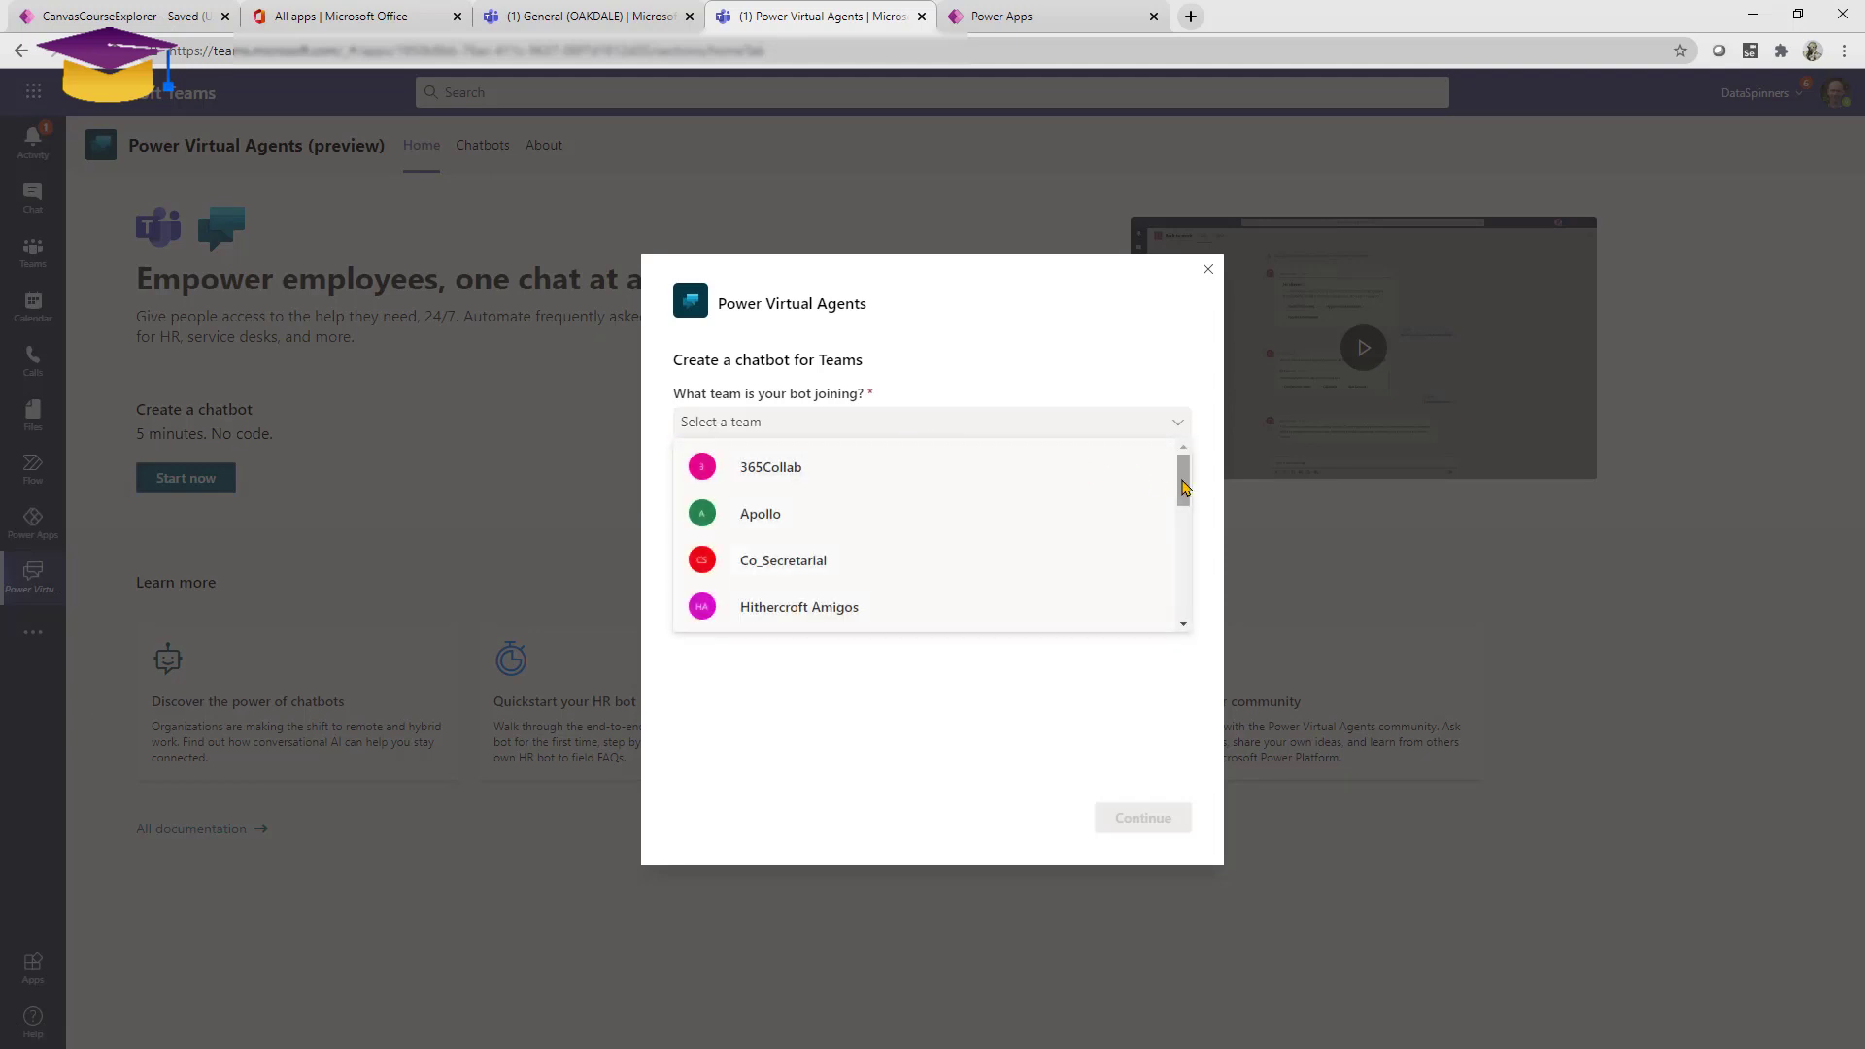
{"action": "left_click_drag", "start_coordinate": [1182, 479], "coordinate": [1083, 509]}
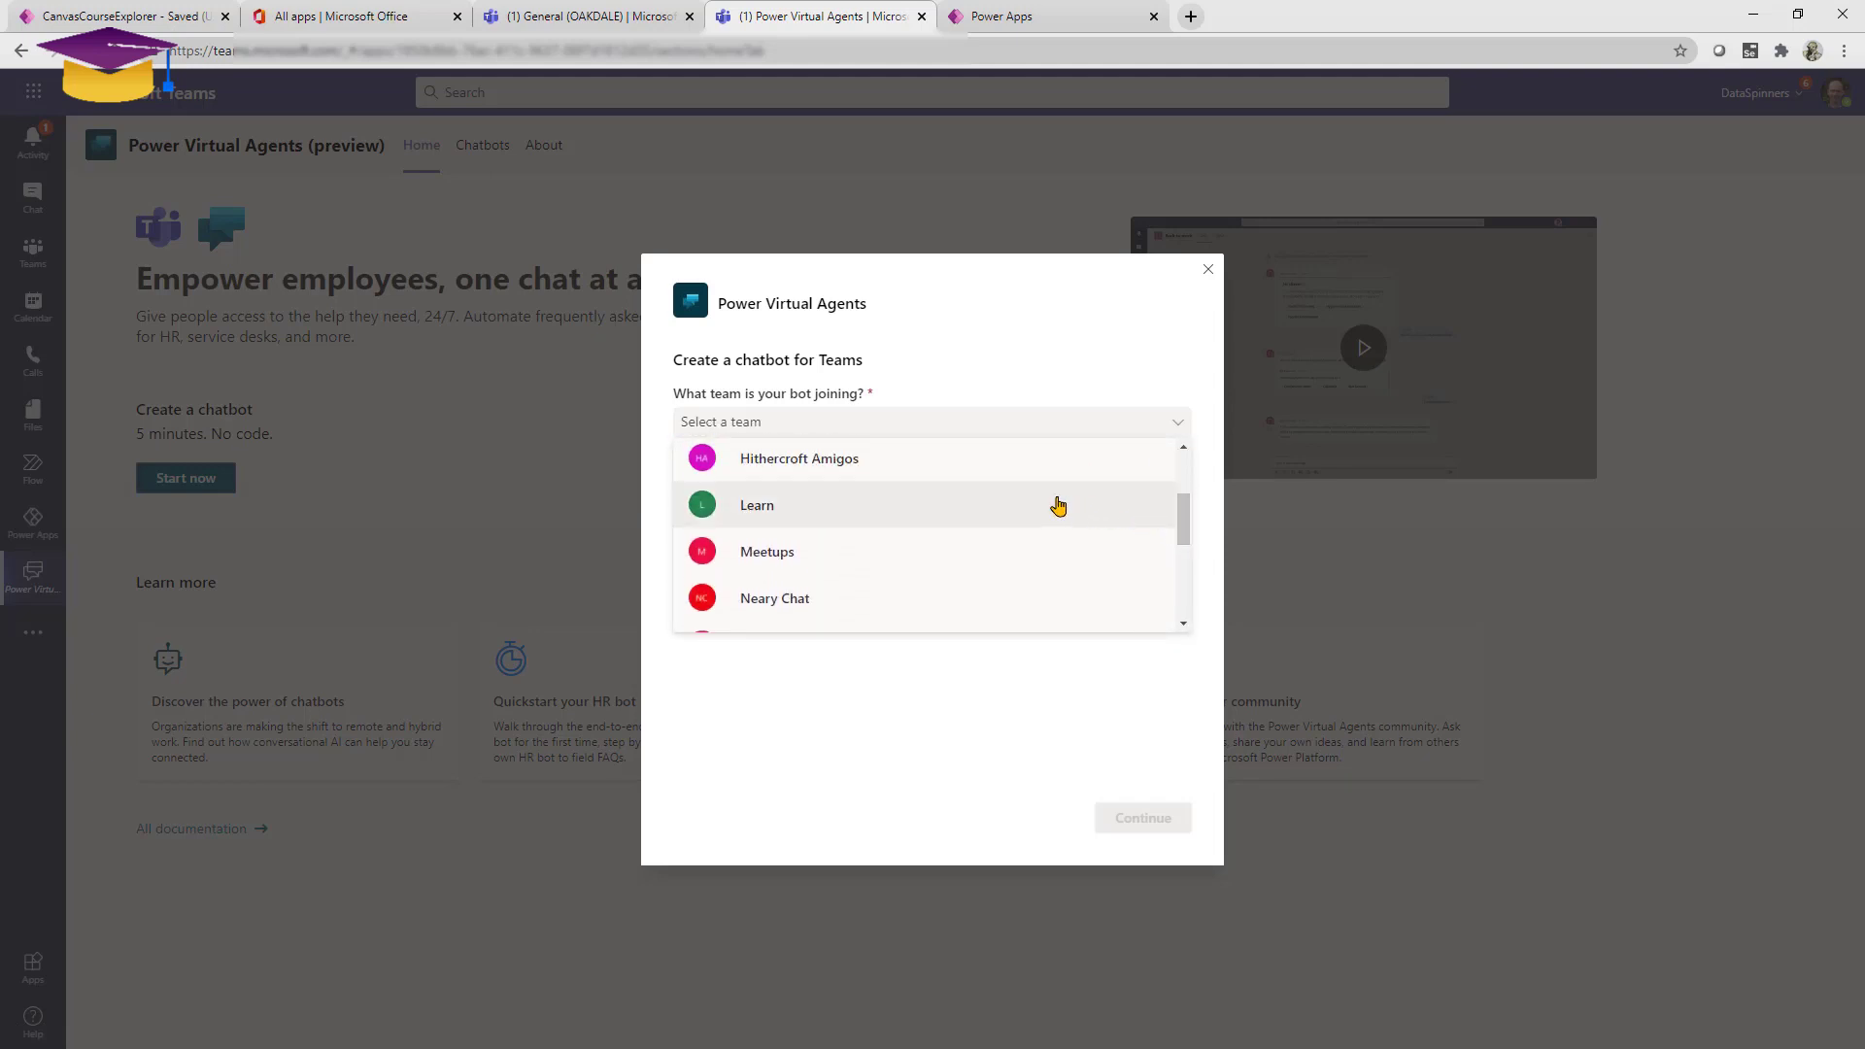
{"action": "left_click", "coordinate": [1058, 506]}
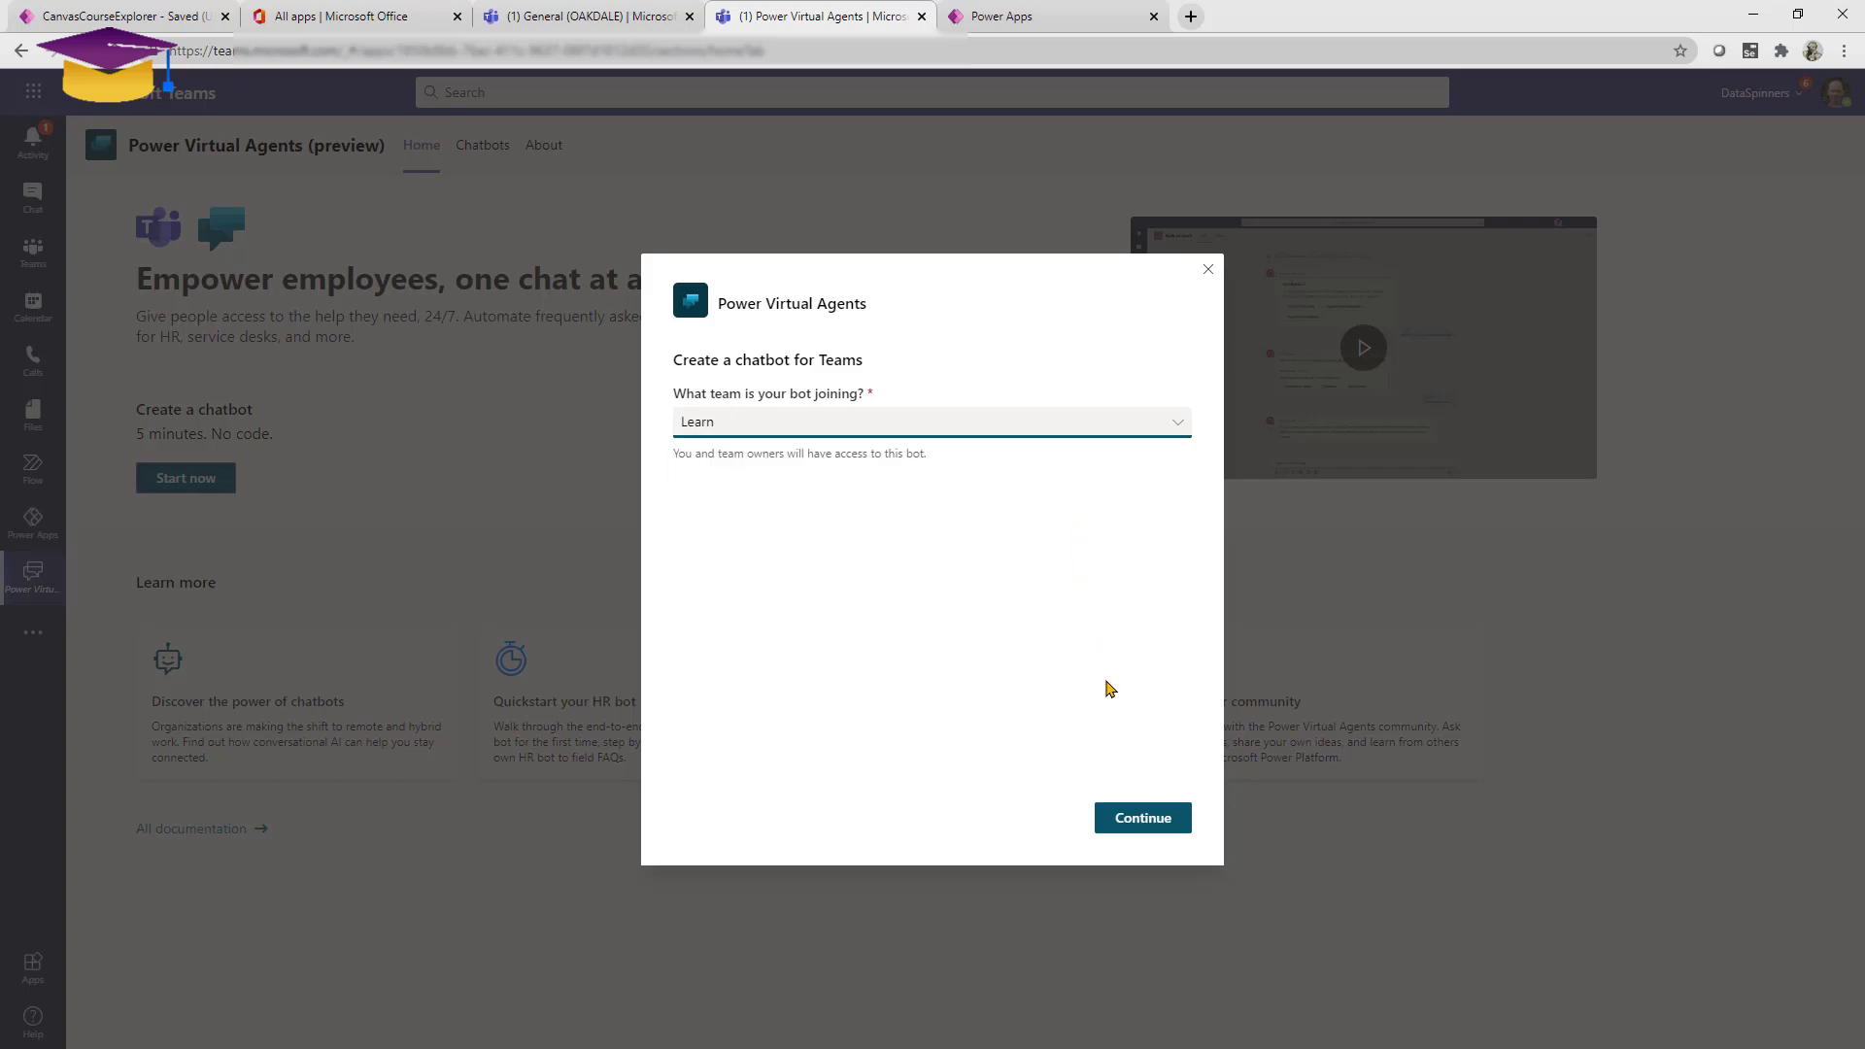
Create the English (US) bot named 'Hello' for the Learn team.
{"action": "left_click", "coordinate": [1135, 819]}
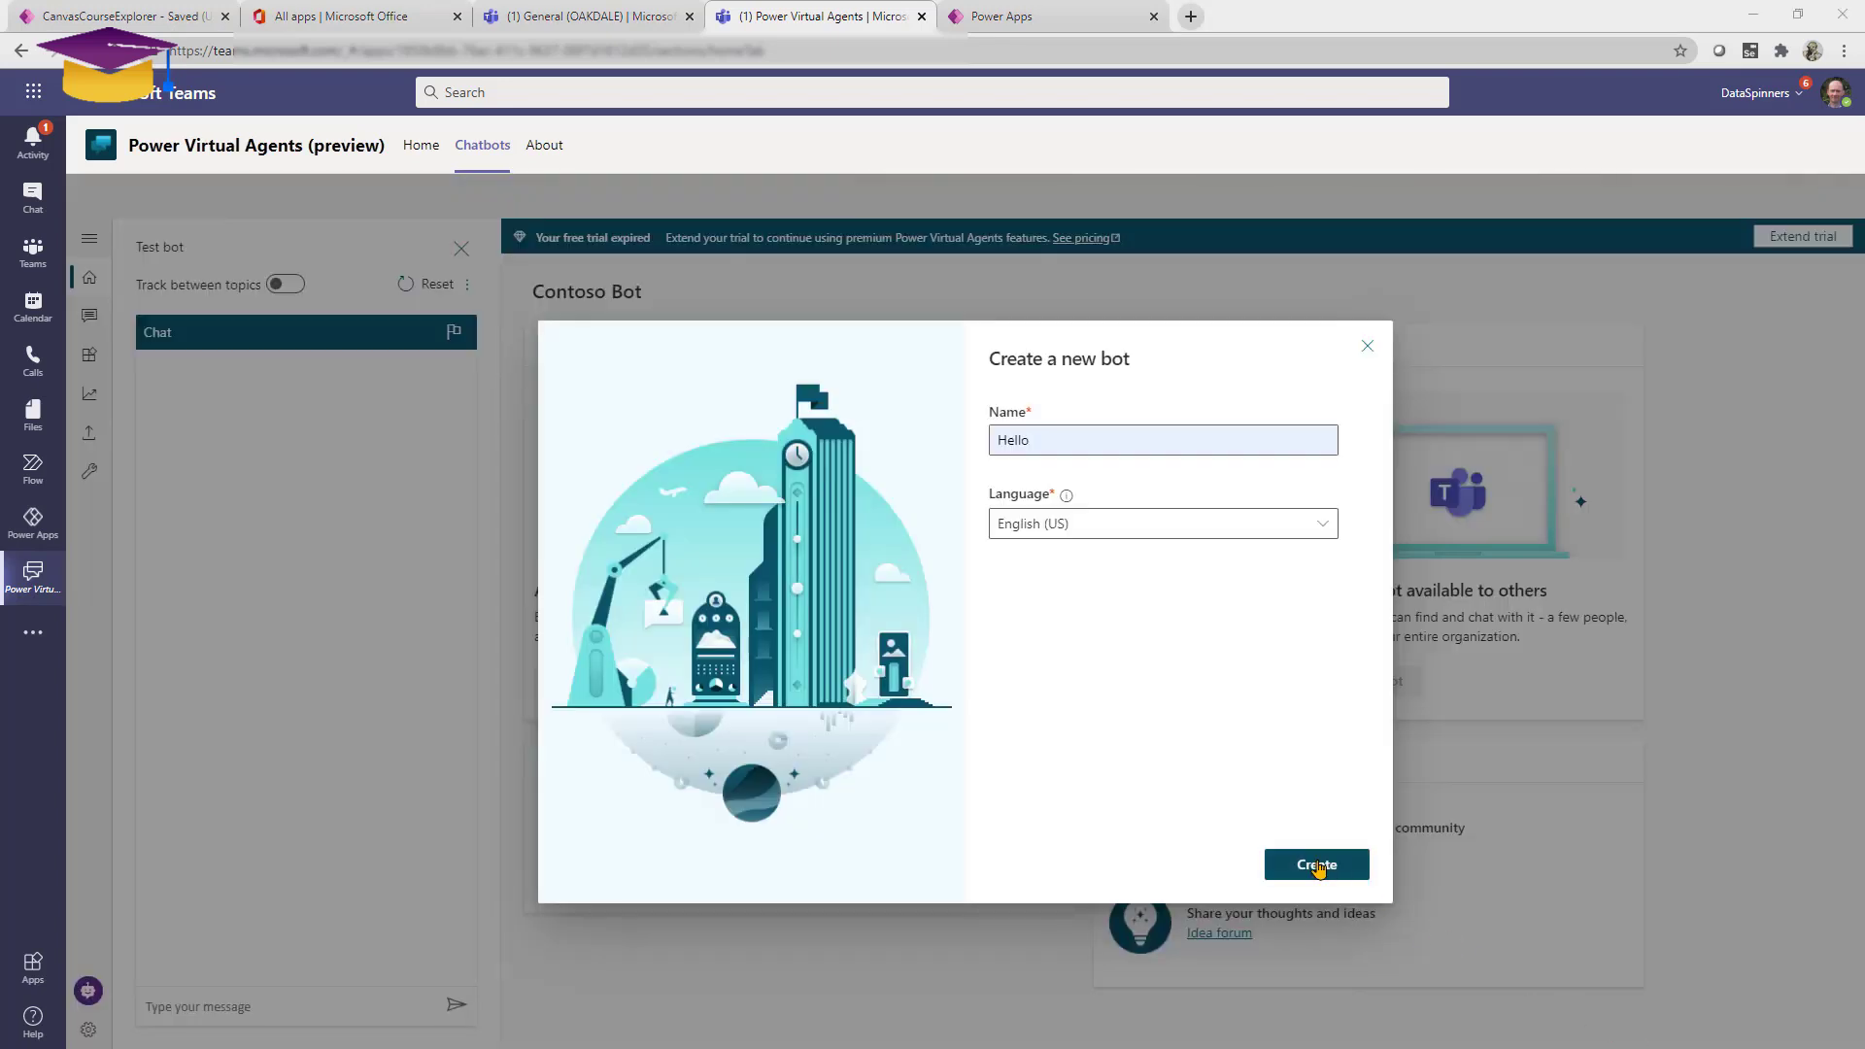
{"action": "left_click", "coordinate": [1318, 864]}
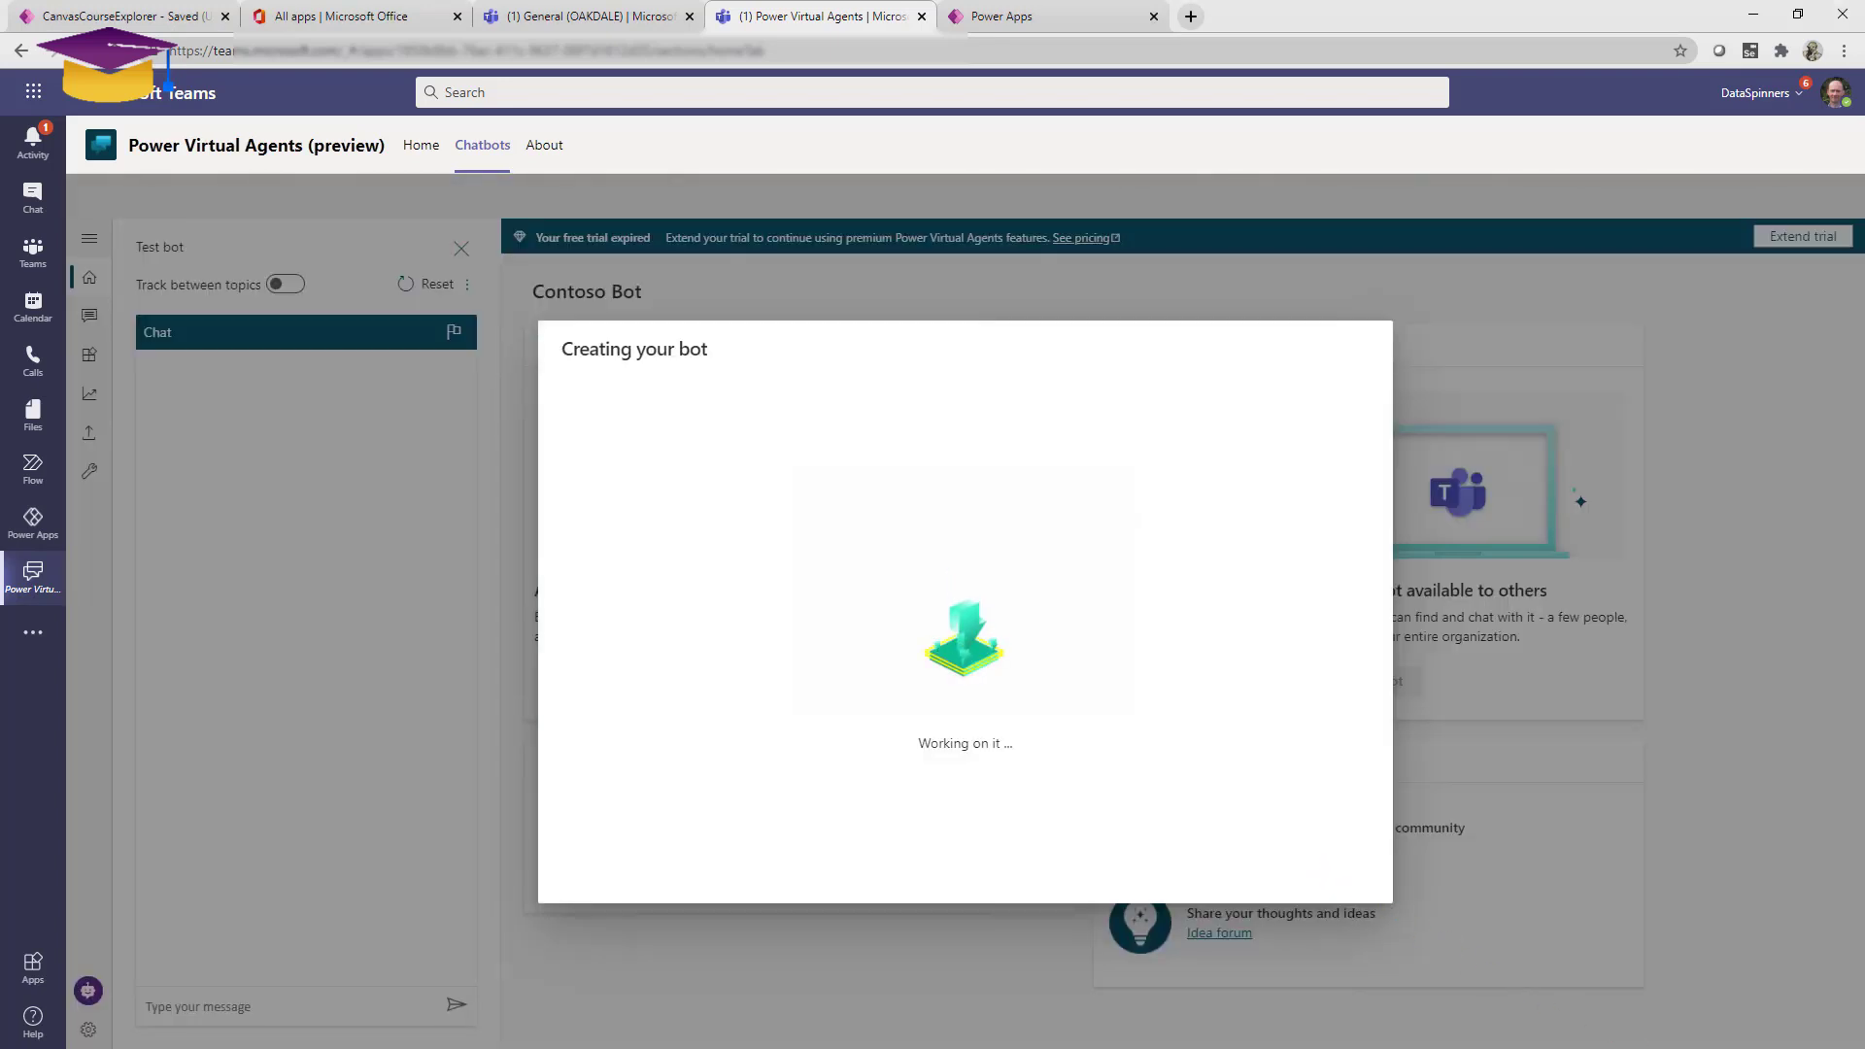